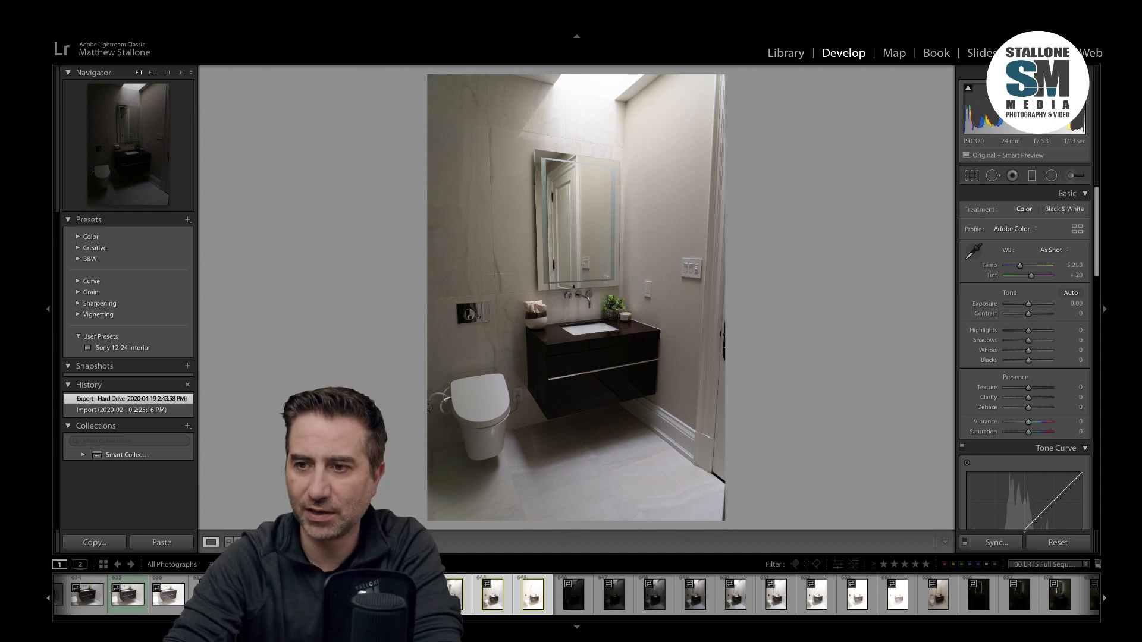
Step: Pick the dark 1/50 sec bathroom exposure from the bracketed set and adjust its Highlights to -54 and Shadows to +68
{"action": "left_click", "coordinate": [290, 594]}
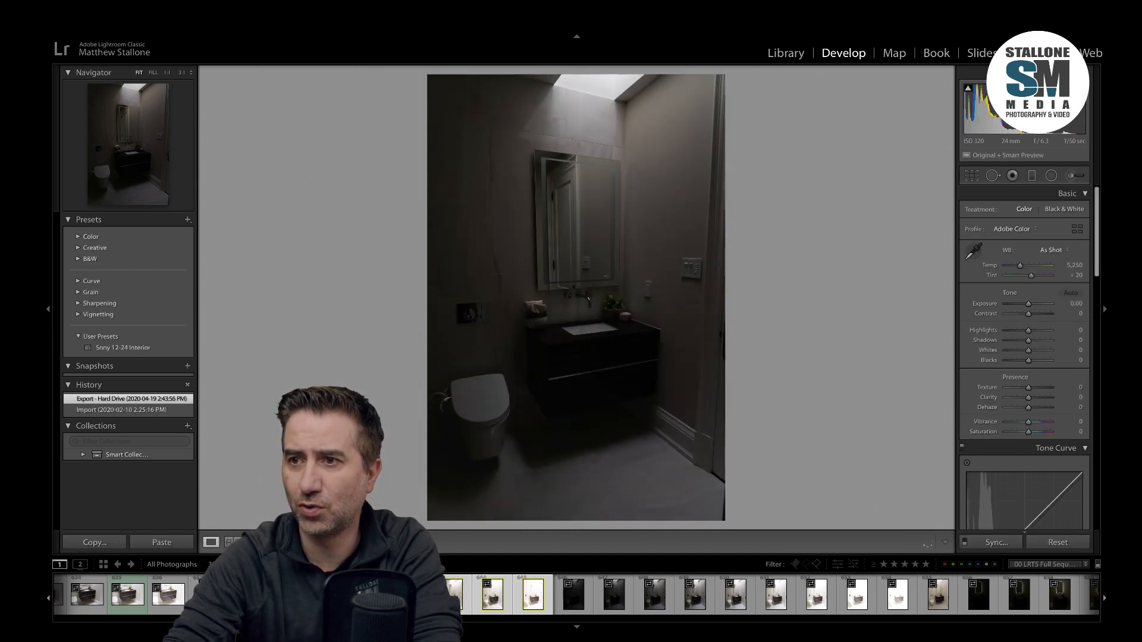
{"action": "left_click", "coordinate": [250, 595]}
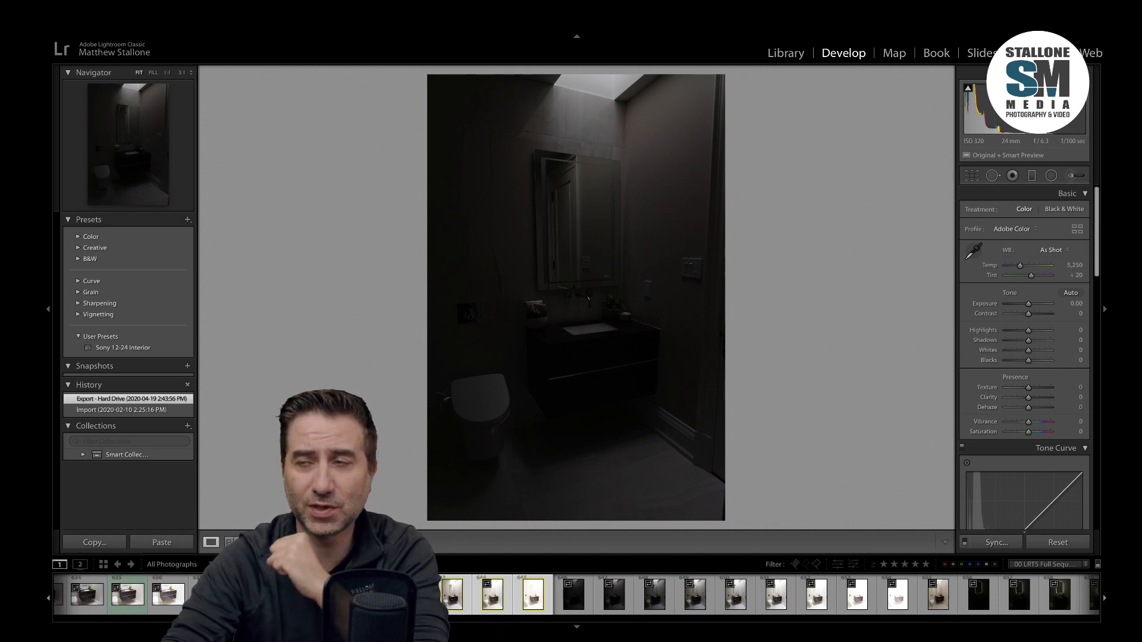
{"action": "left_click", "coordinate": [291, 595]}
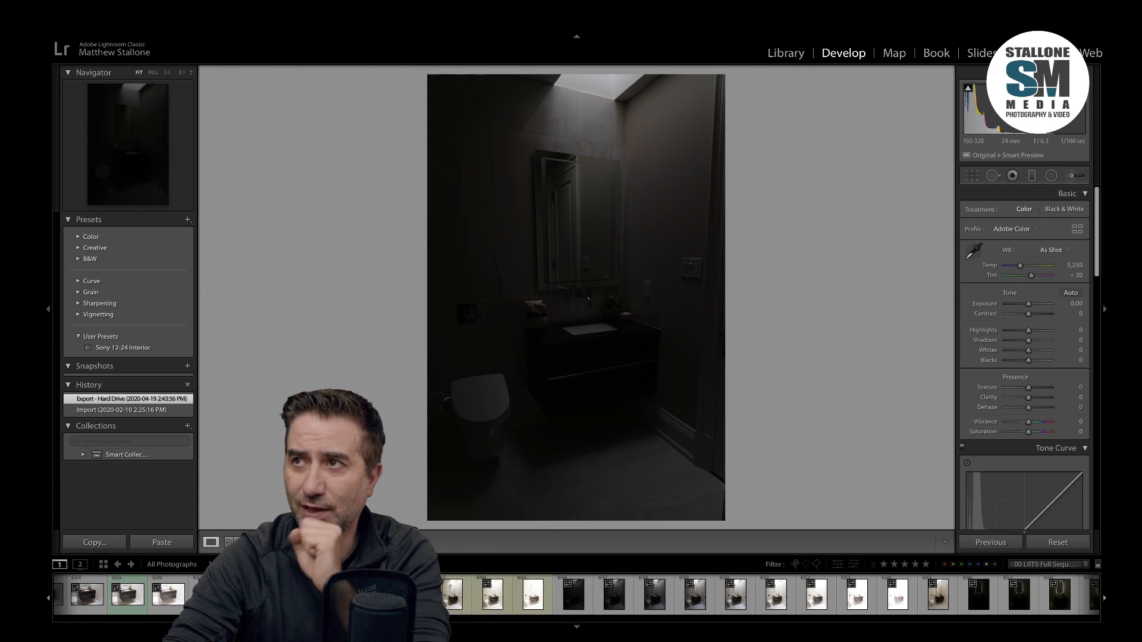
{"action": "key", "text": "Right"}
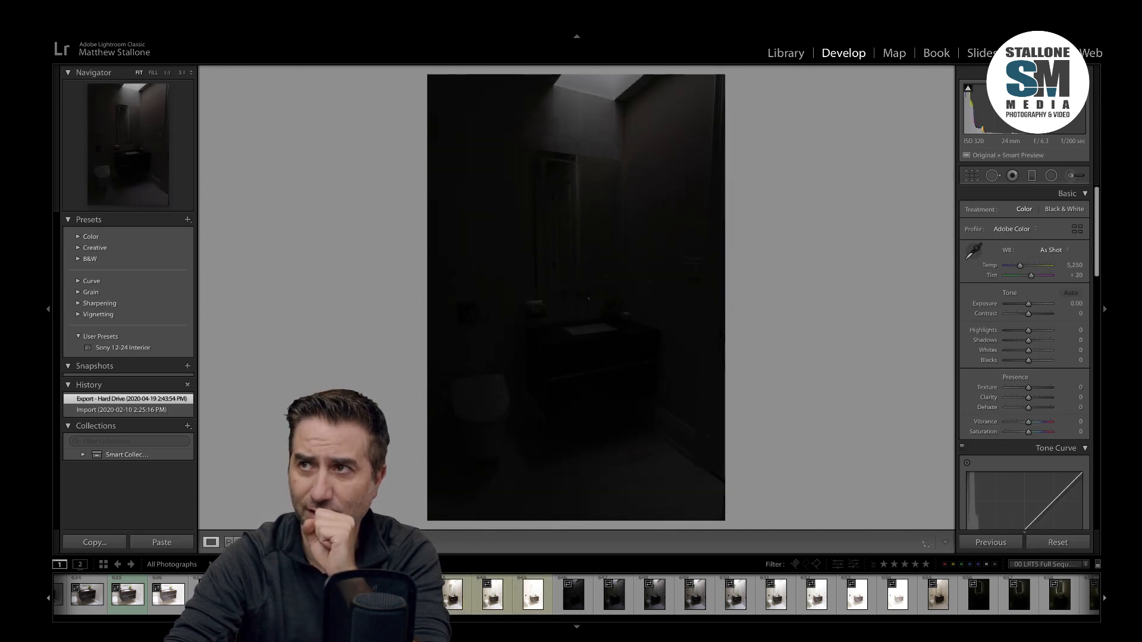
{"action": "key", "text": "Right"}
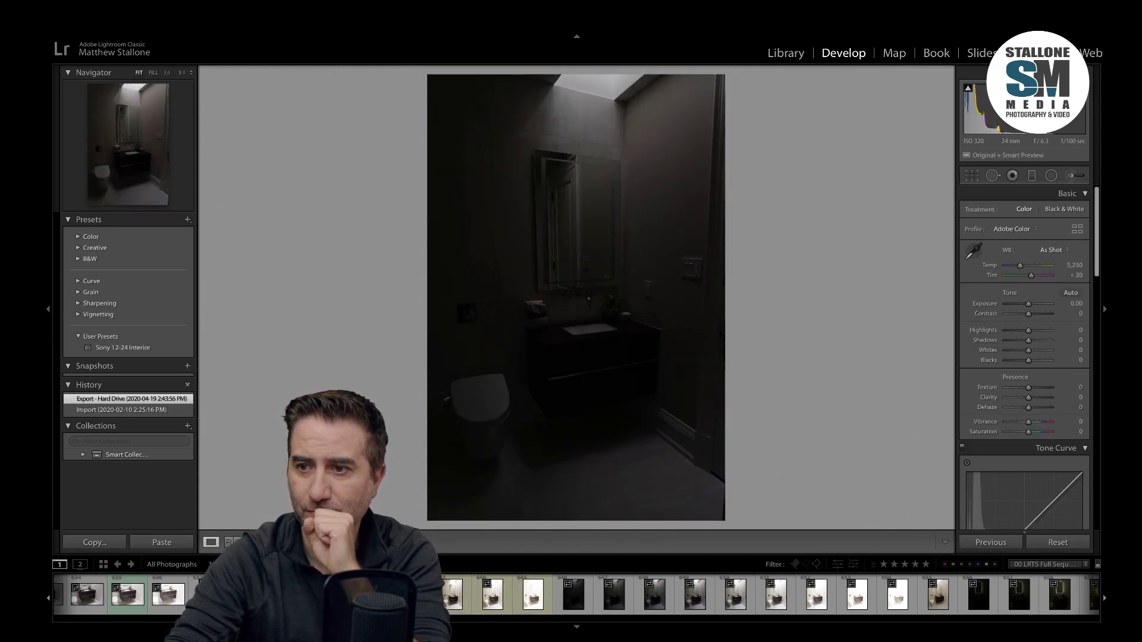
{"action": "key", "text": "Right"}
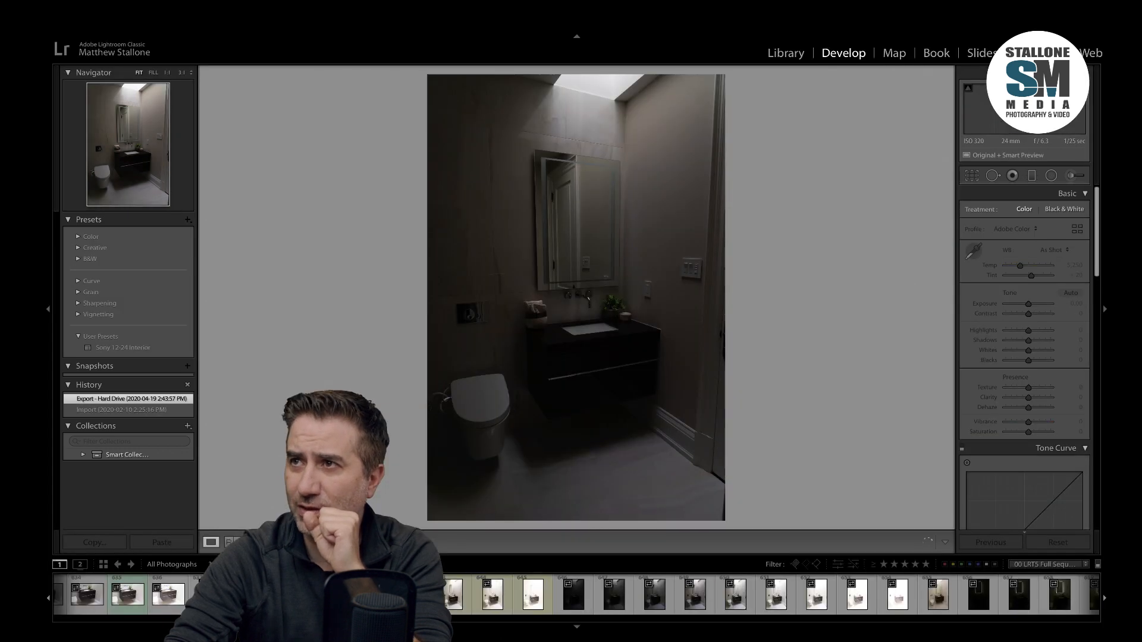
{"action": "key", "text": "Right"}
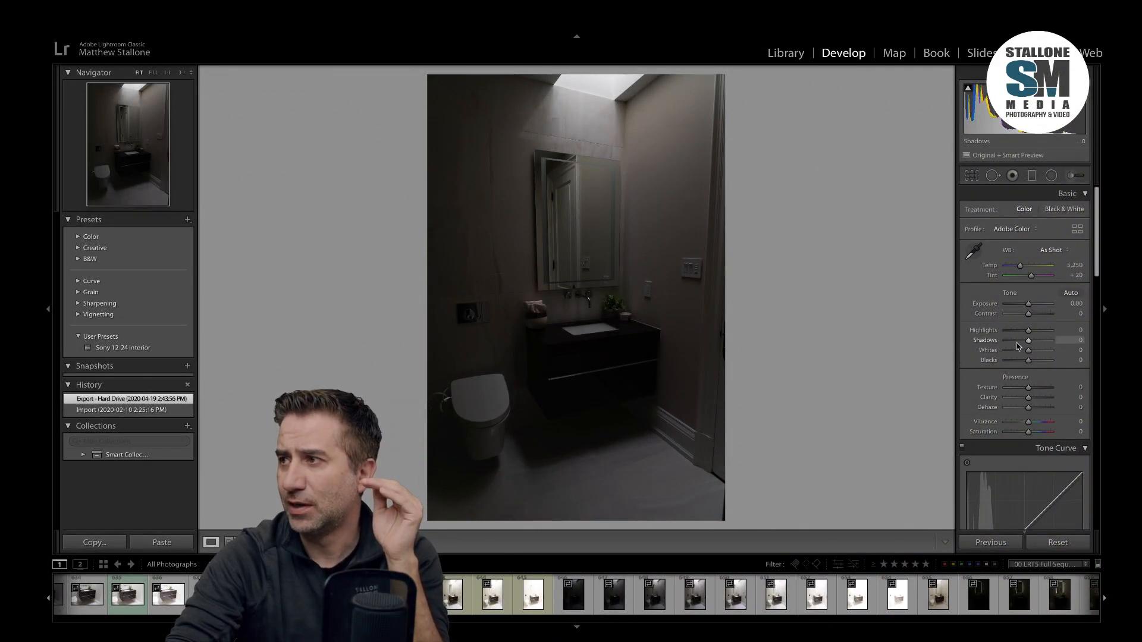
{"action": "mouse_move", "coordinate": [1026, 341]}
{"action": "left_mouse_down"}
{"action": "mouse_move", "coordinate": [1046, 341]}
{"action": "mouse_move", "coordinate": [1017, 332]}
{"action": "left_mouse_up"}
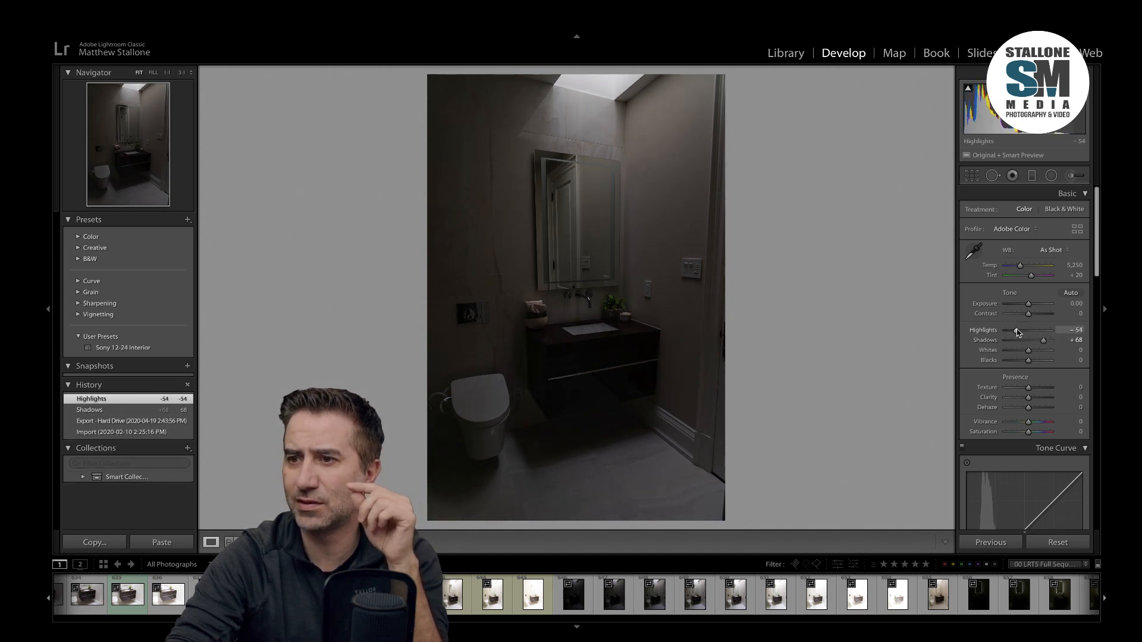
Step: Select the six bracketed bathroom exposures, up to the brightest, and open them together as layers in Photoshop
{"action": "left_click", "coordinate": [532, 601], "text": "shift"}
{"action": "right_click", "coordinate": [535, 598]}
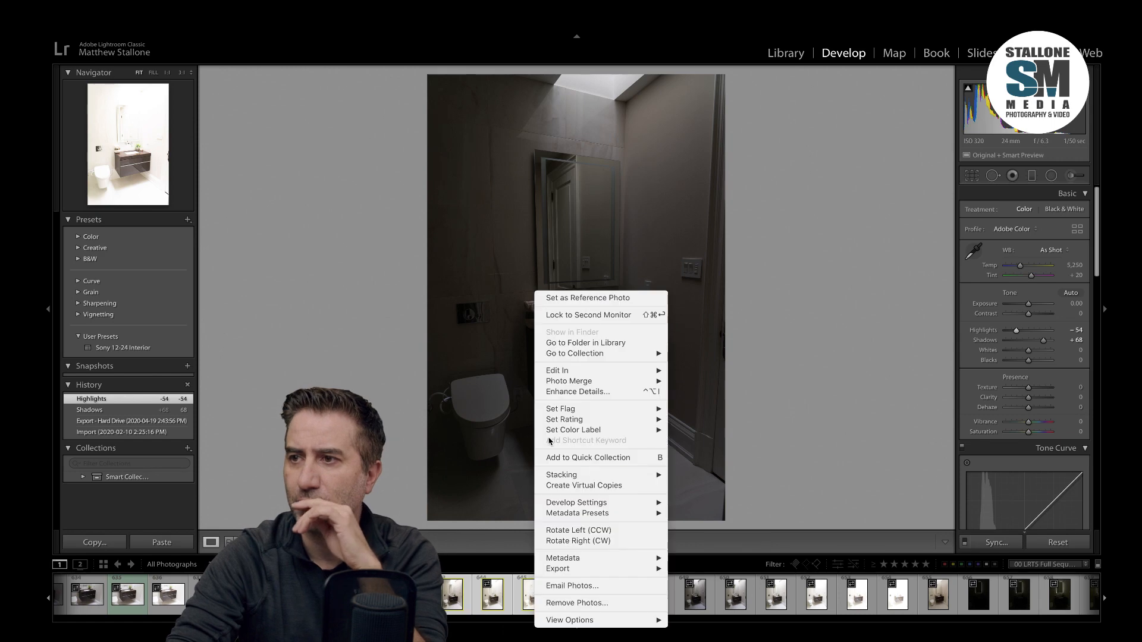
{"action": "mouse_move", "coordinate": [579, 373]}
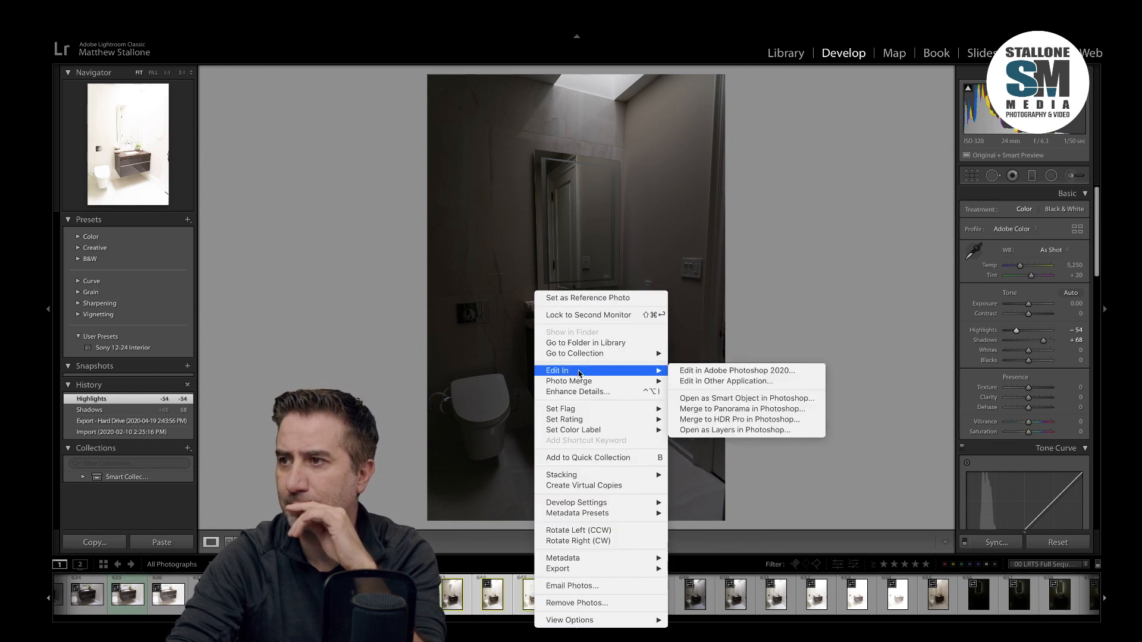
{"action": "left_click", "coordinate": [723, 431]}
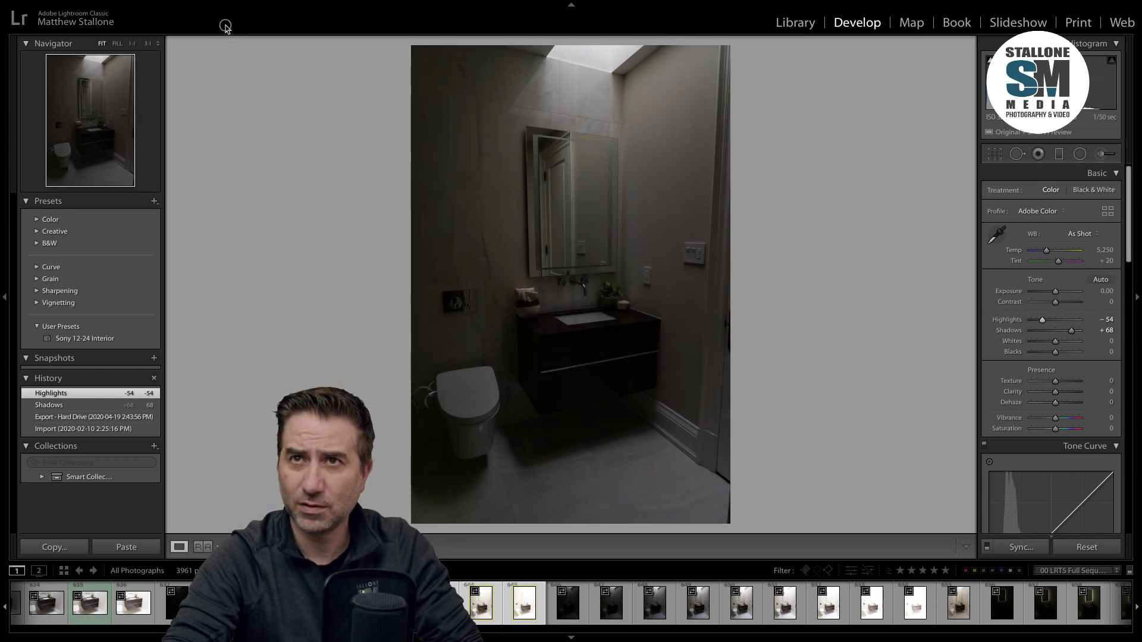
Step: Take Lightroom out of full-screen view, then switch to Photoshop and maximize its window
{"action": "left_click", "coordinate": [239, 1]}
{"action": "mouse_move", "coordinate": [240, 3]}
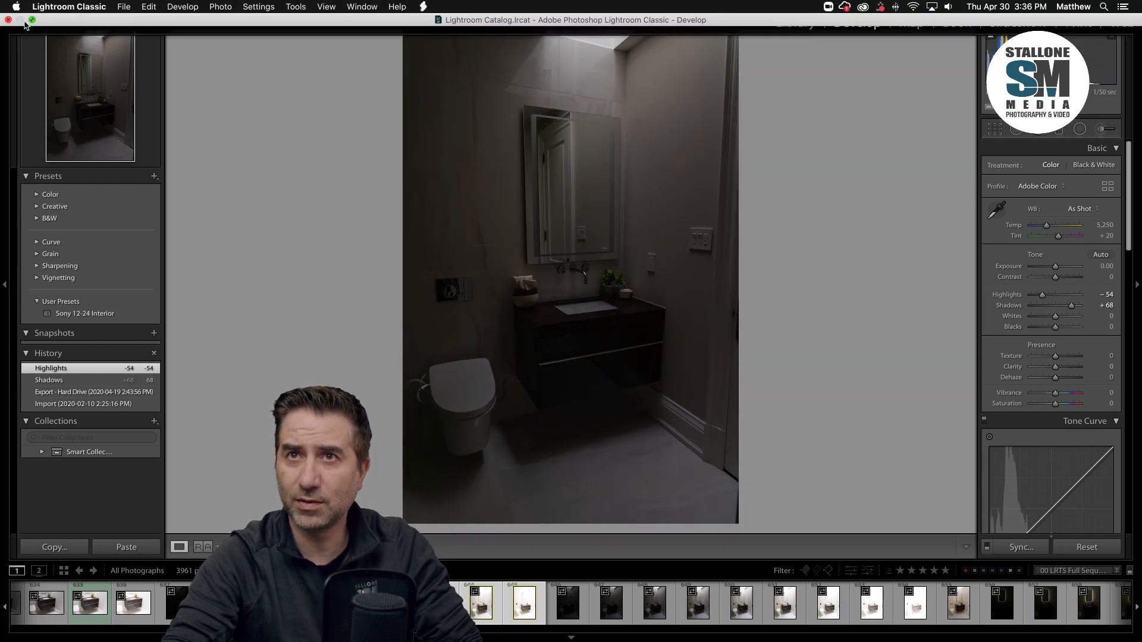
{"action": "left_click", "coordinate": [33, 20]}
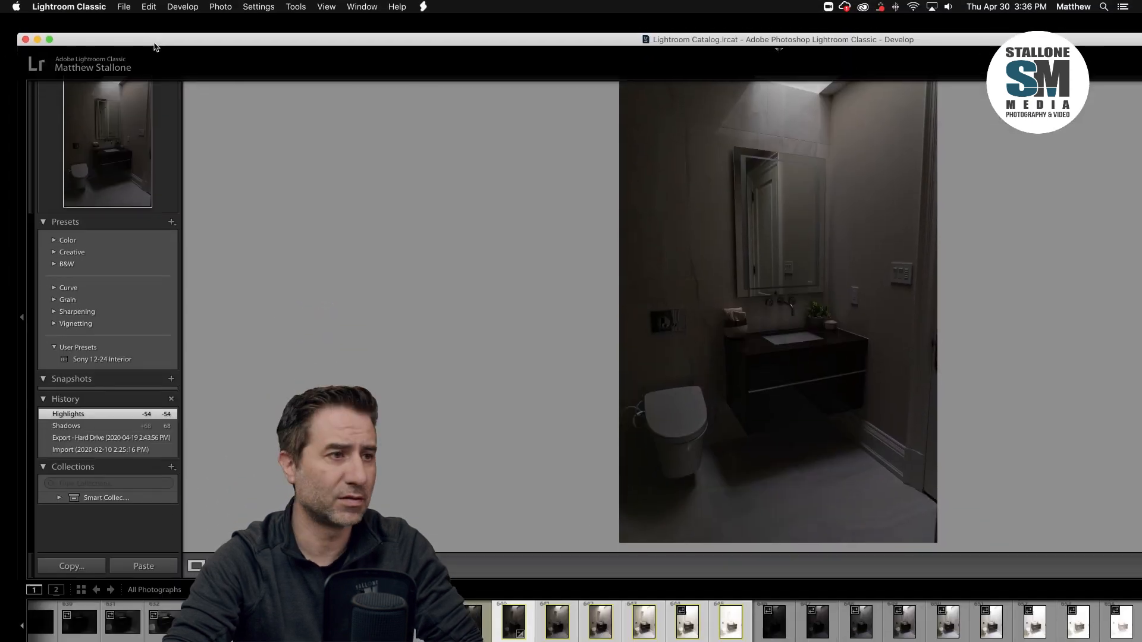
{"action": "key", "text": "super+shift+s"}
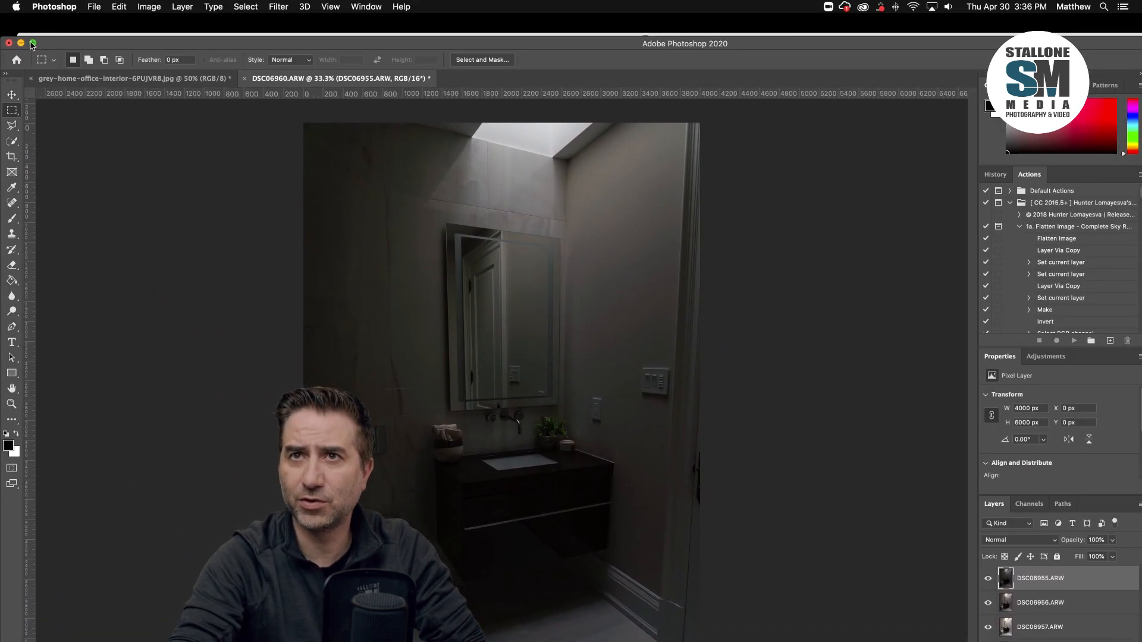
{"action": "left_click", "coordinate": [33, 43]}
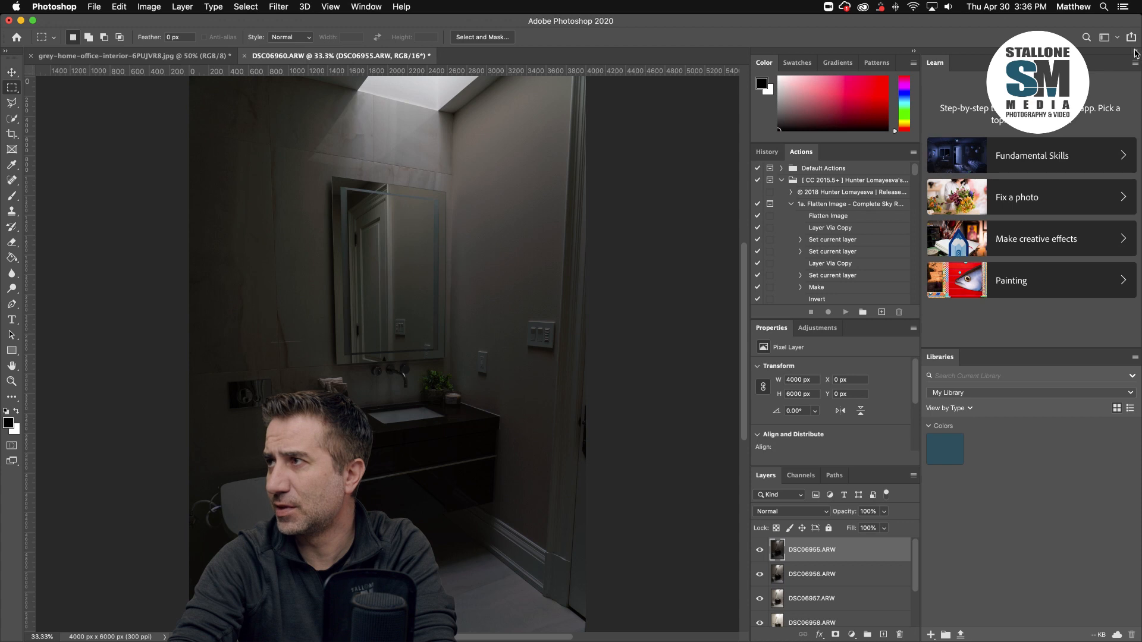
Step: Collapse the Learn and Libraries panels and the expanded sky action, and enlarge the Layers panel to fit all six layers
{"action": "left_click", "coordinate": [1135, 51]}
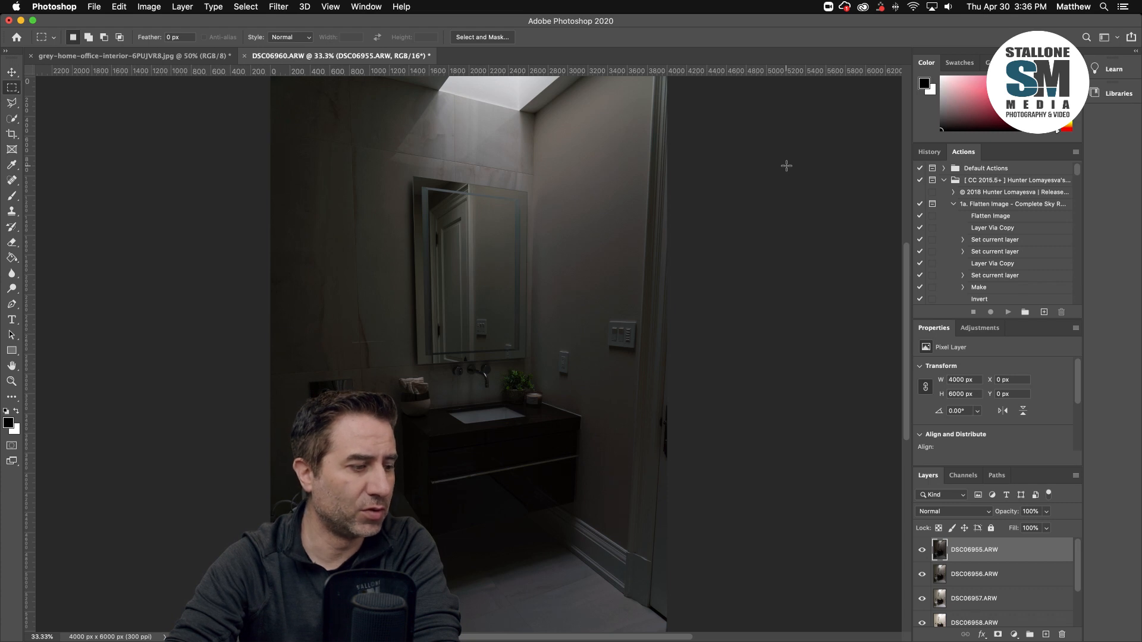
{"action": "scroll", "coordinate": [979, 407], "scroll_direction": "down", "scroll_amount": 3}
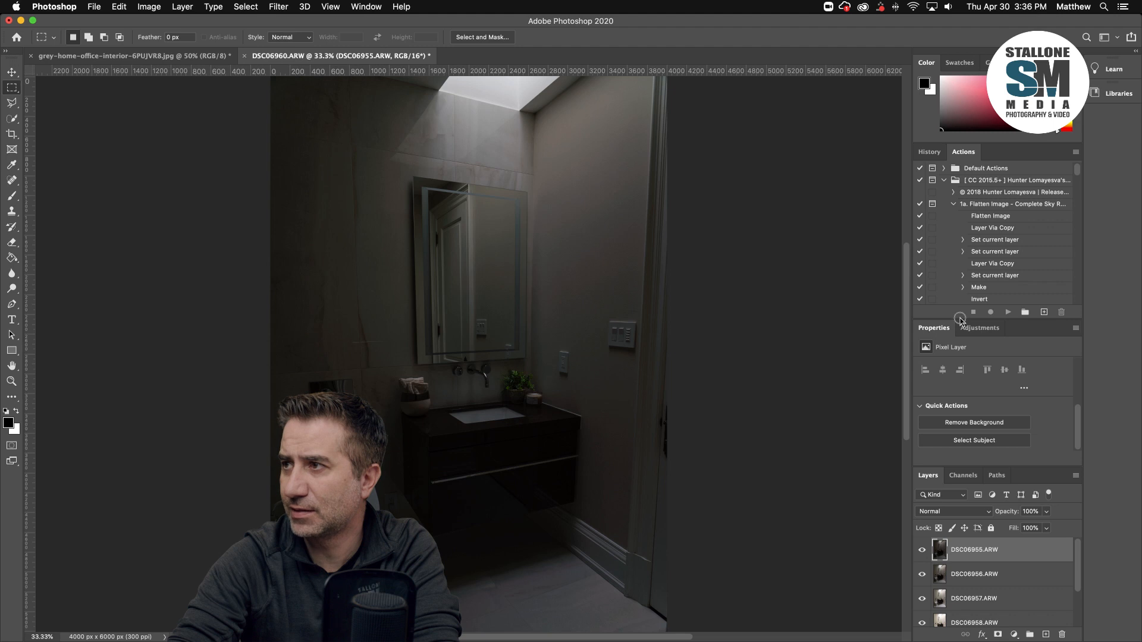
{"action": "left_click", "coordinate": [952, 204]}
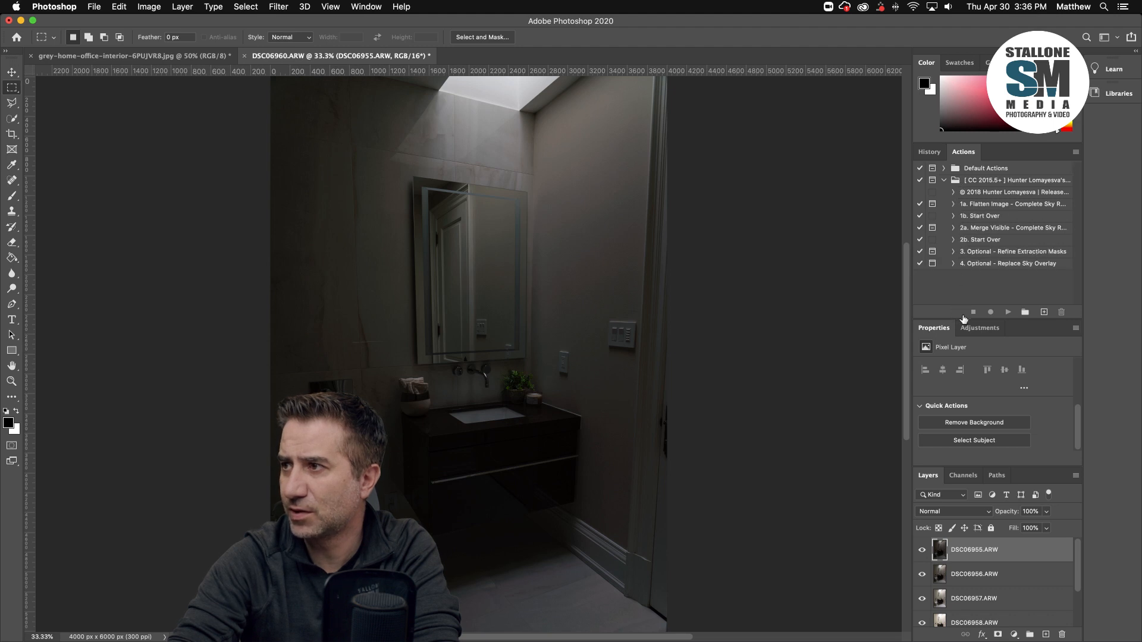
{"action": "left_click_drag", "start_coordinate": [951, 322], "coordinate": [953, 294]}
{"action": "left_click_drag", "start_coordinate": [956, 234], "coordinate": [956, 233]}
{"action": "left_click_drag", "start_coordinate": [975, 466], "coordinate": [974, 402]}
Step: Reverse the layer stack so the exposures run from DSC06960 at the top down to DSC06955 at the bottom
{"action": "left_click_drag", "start_coordinate": [942, 453], "coordinate": [959, 592]}
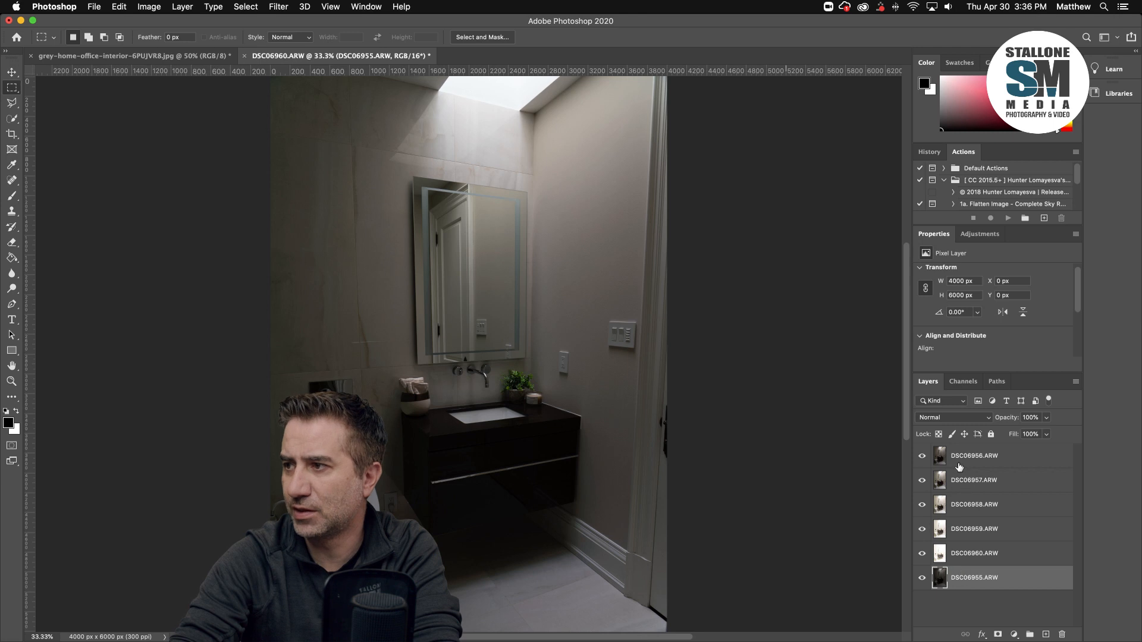
{"action": "left_click_drag", "start_coordinate": [958, 467], "coordinate": [959, 566]}
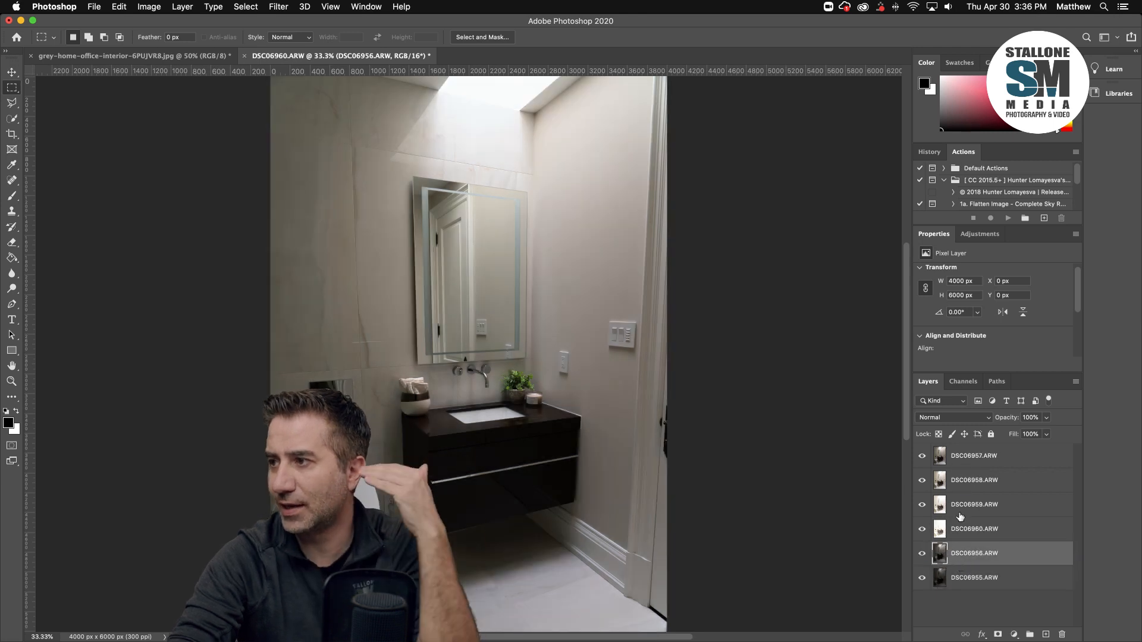
{"action": "left_click_drag", "start_coordinate": [959, 459], "coordinate": [958, 542]}
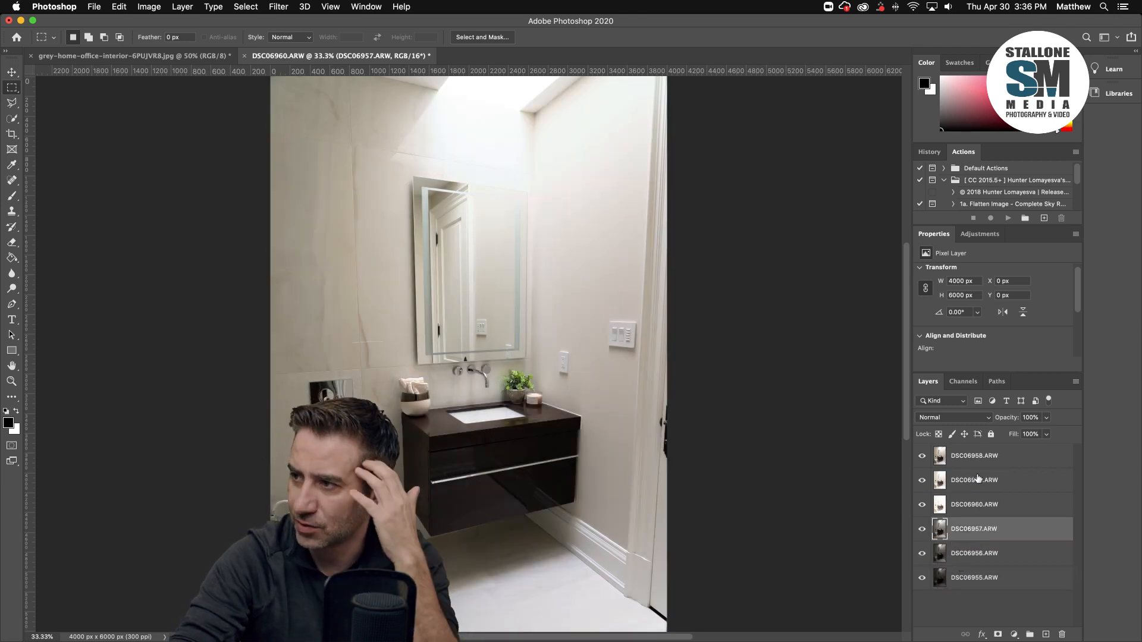
{"action": "left_click_drag", "start_coordinate": [975, 466], "coordinate": [958, 515]}
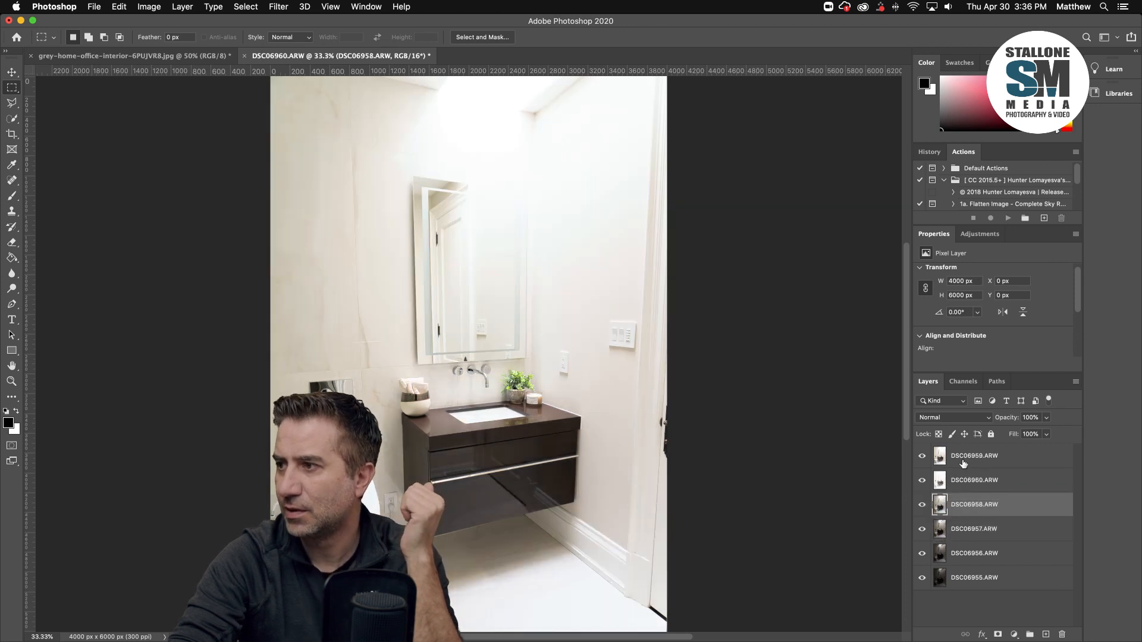
{"action": "left_click_drag", "start_coordinate": [964, 460], "coordinate": [959, 487]}
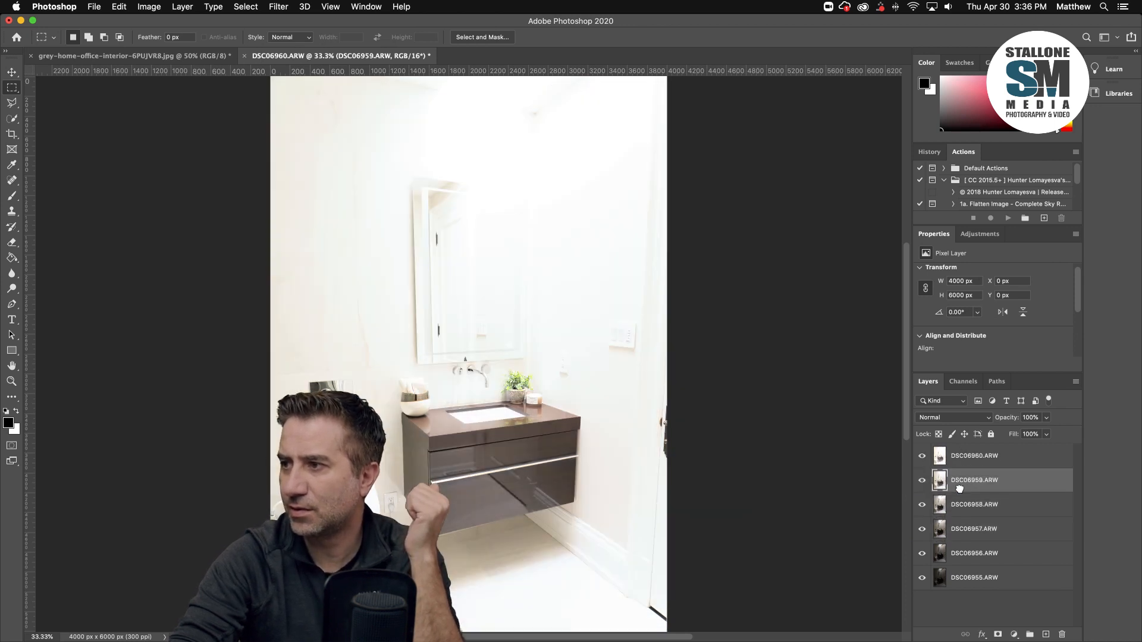
Step: Hide the five brighter layers, DSC06960 through DSC06956, leaving only DSC06955 visible
{"action": "left_click", "coordinate": [923, 456]}
{"action": "left_click", "coordinate": [922, 480]}
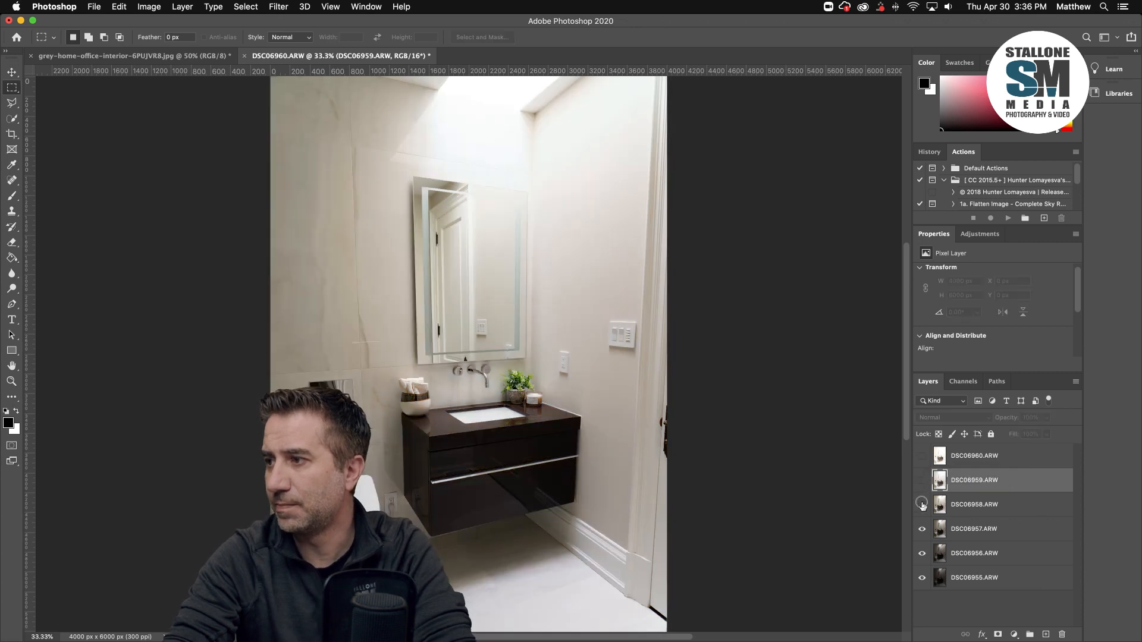
{"action": "left_click", "coordinate": [921, 504]}
{"action": "left_click", "coordinate": [922, 530]}
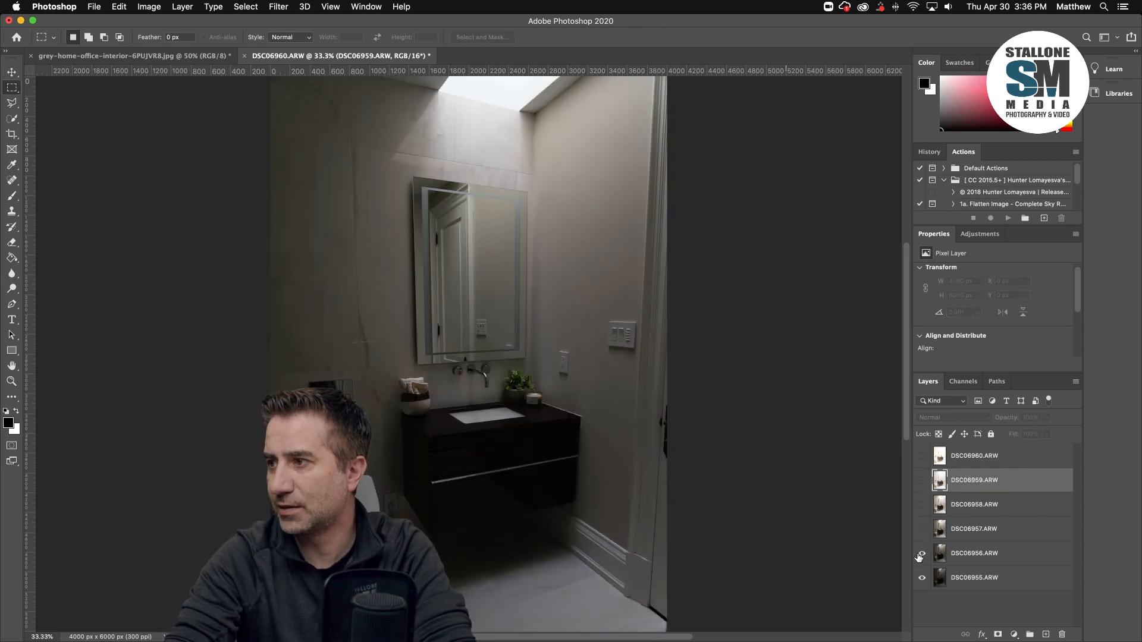
{"action": "left_click", "coordinate": [922, 554]}
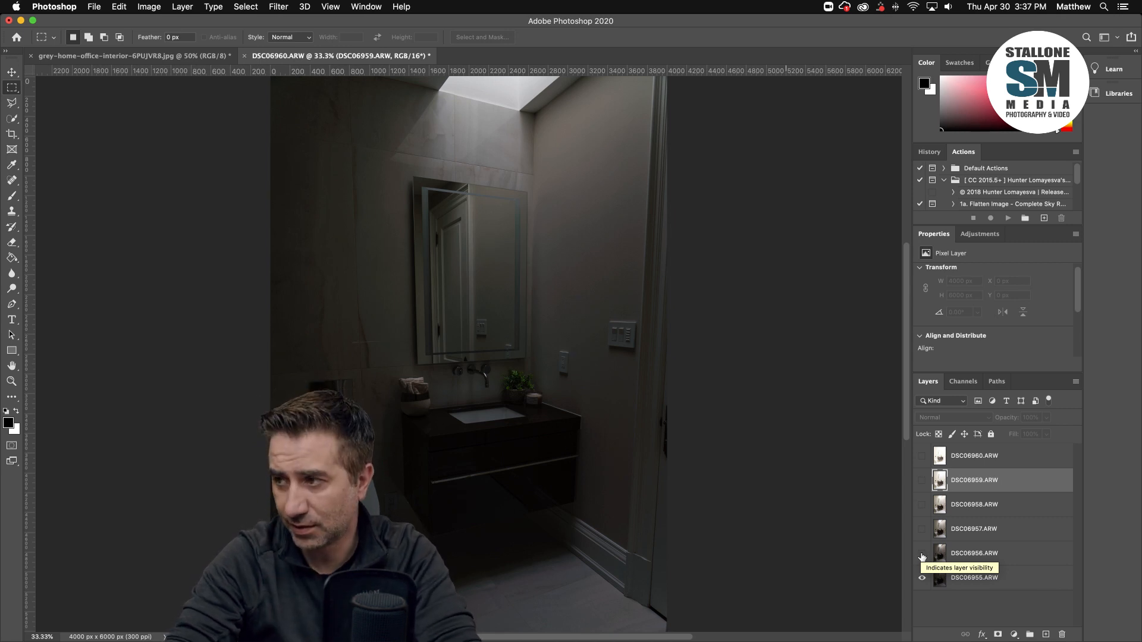
{"action": "left_click", "coordinate": [922, 554]}
{"action": "left_click", "coordinate": [922, 554]}
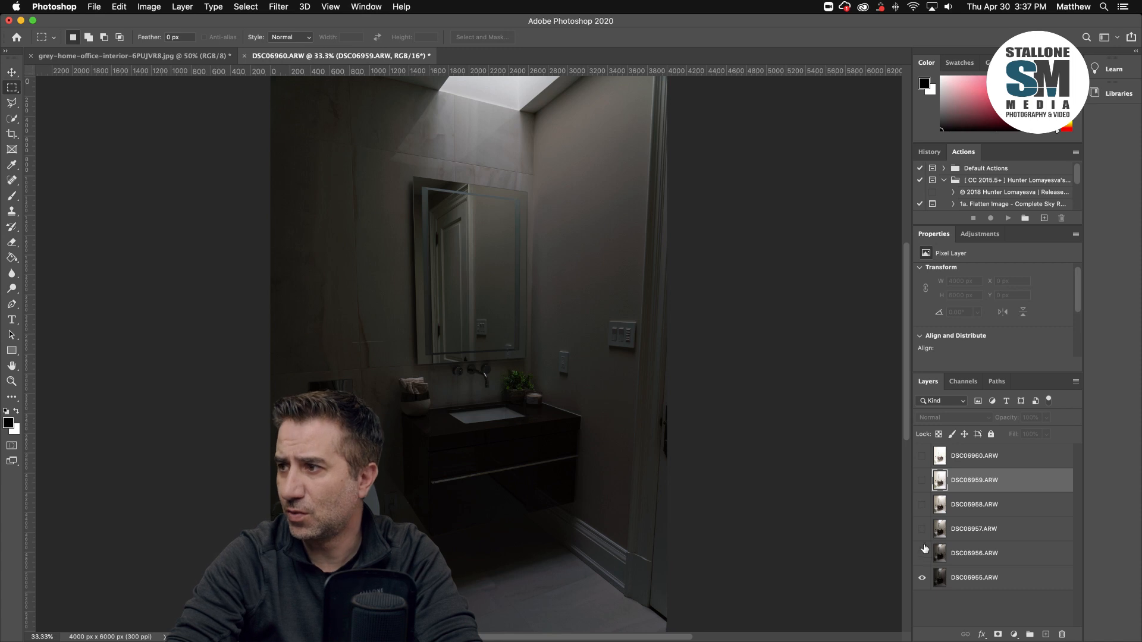
Step: Show the DSC06957 layer over DSC06955, comparing the image with and without it and with the brightest layer, DSC06960
{"action": "left_click", "coordinate": [921, 529]}
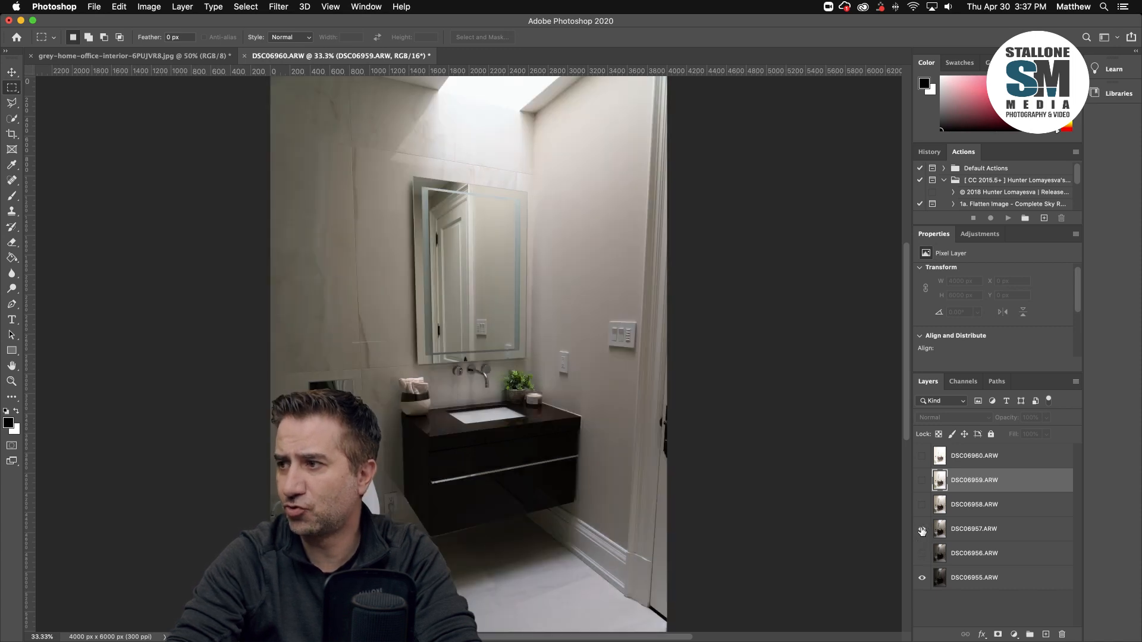
{"action": "left_click", "coordinate": [922, 529]}
{"action": "left_click", "coordinate": [923, 529]}
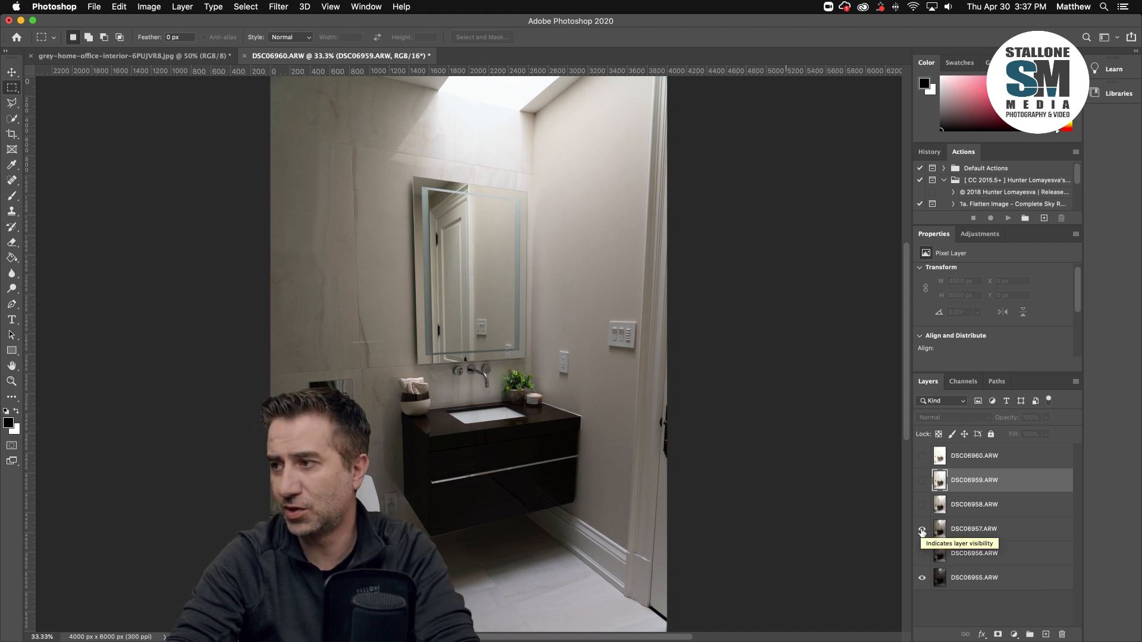
{"action": "left_click", "coordinate": [921, 530]}
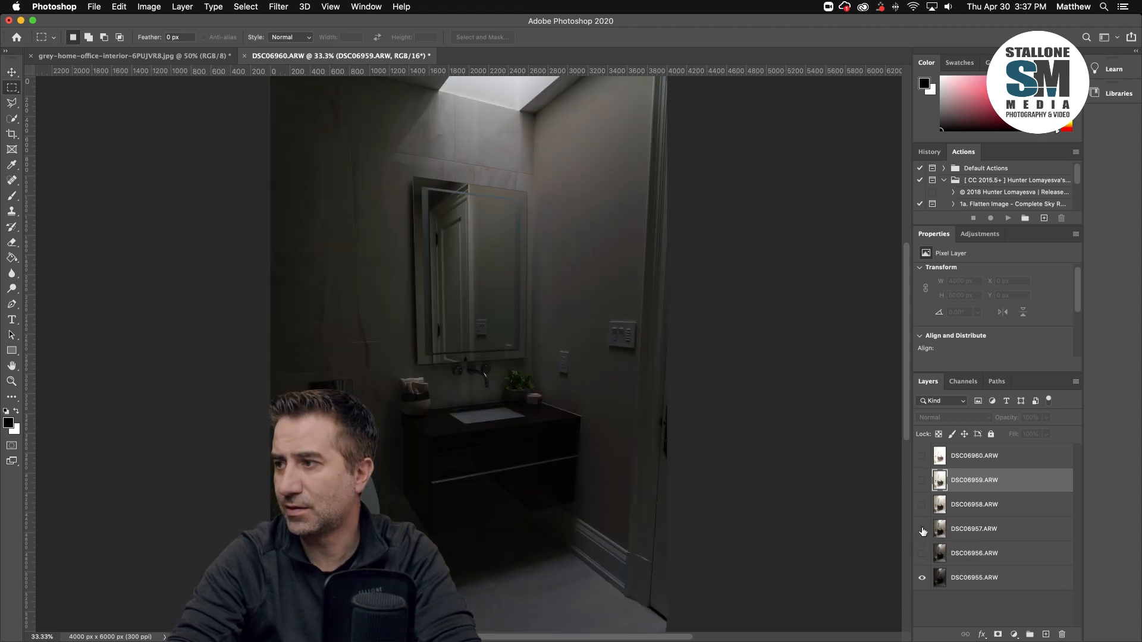
{"action": "left_click", "coordinate": [921, 529]}
{"action": "left_click", "coordinate": [922, 456]}
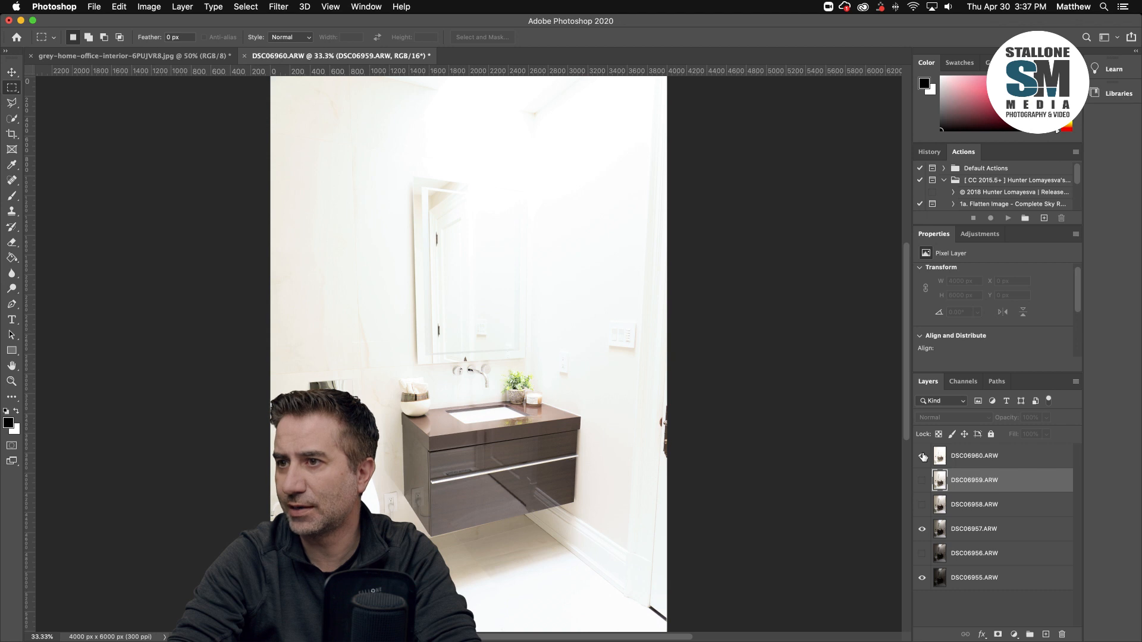
{"action": "left_click", "coordinate": [922, 456]}
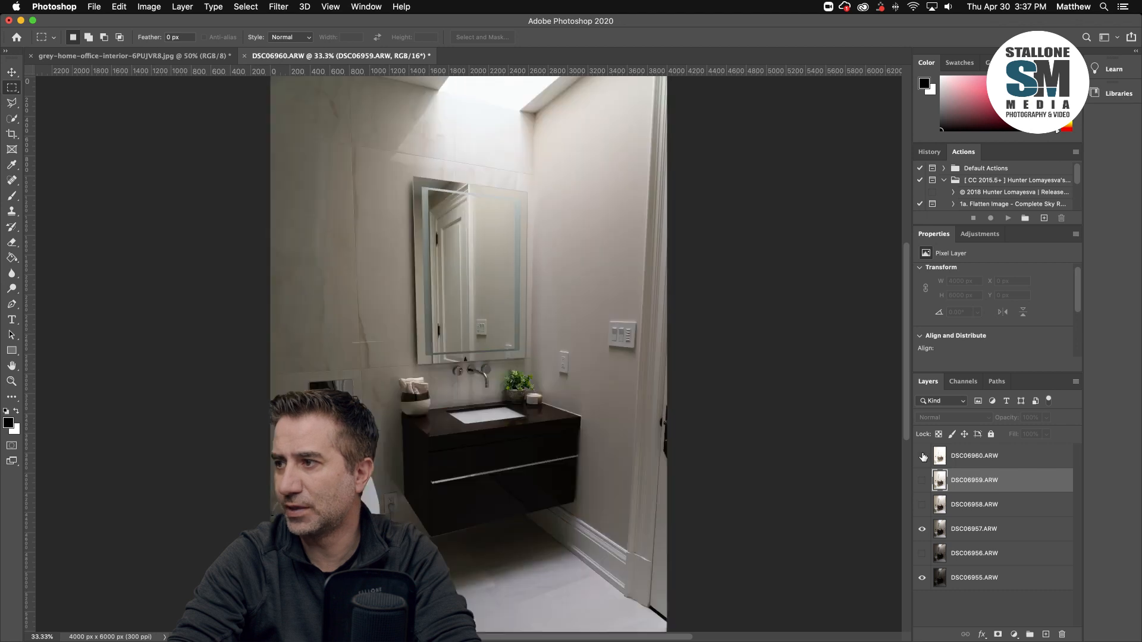
Step: Select the DSC06957 layer, compare it once more with the dark base, and add a white mask to it
{"action": "left_click", "coordinate": [944, 531]}
{"action": "left_click", "coordinate": [922, 530]}
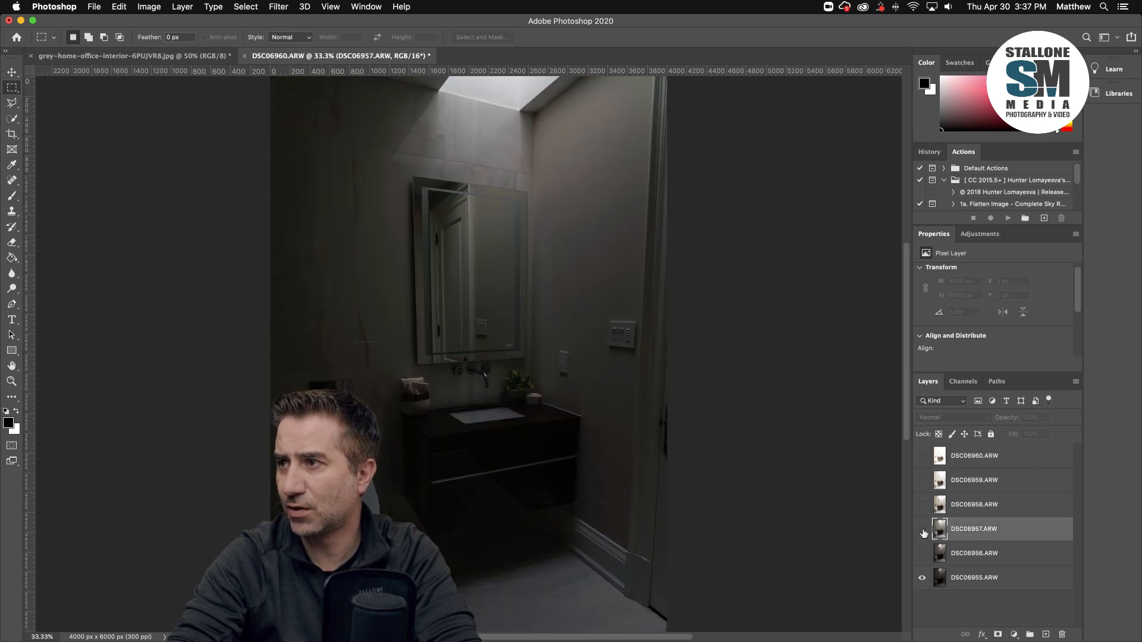
{"action": "left_click", "coordinate": [922, 530]}
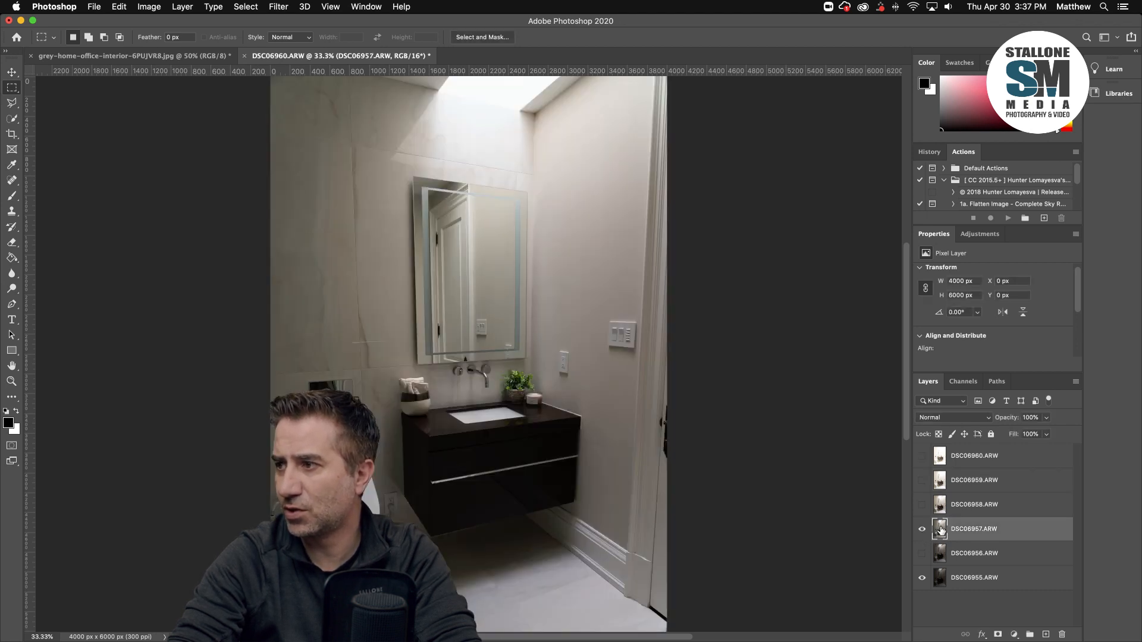
{"action": "left_click", "coordinate": [999, 635]}
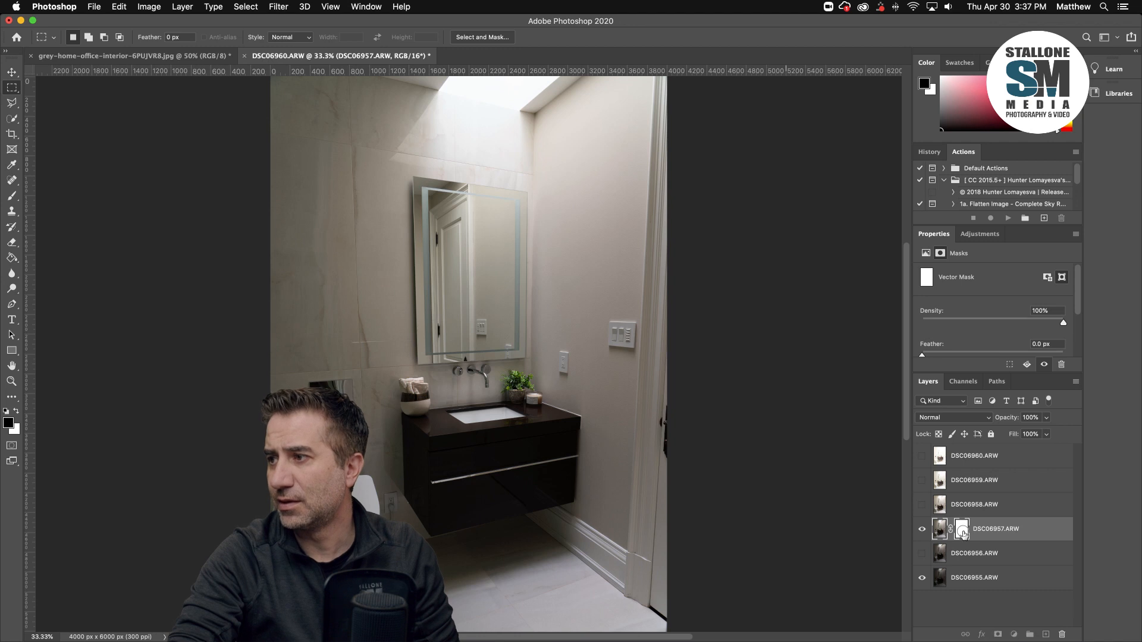
Step: Choose the Brush tool for the DSC06957 mask and enlarge the brush to 1372 px
{"action": "left_click", "coordinate": [963, 534]}
{"action": "left_click", "coordinate": [11, 196]}
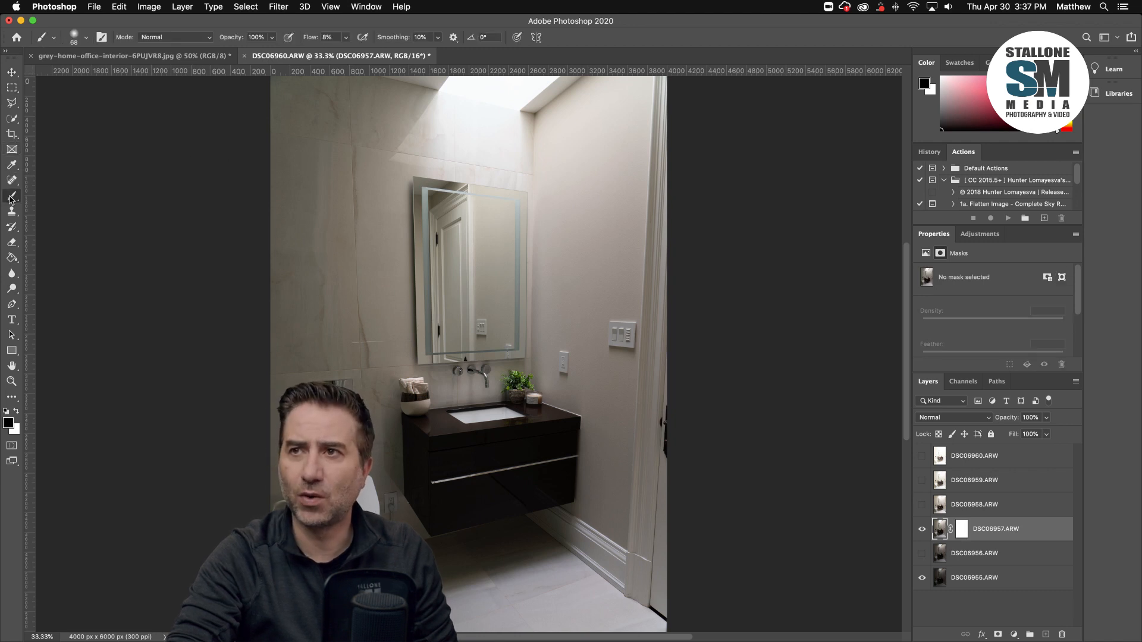
{"action": "left_click_drag", "start_coordinate": [467, 127], "coordinate": [590, 141]}
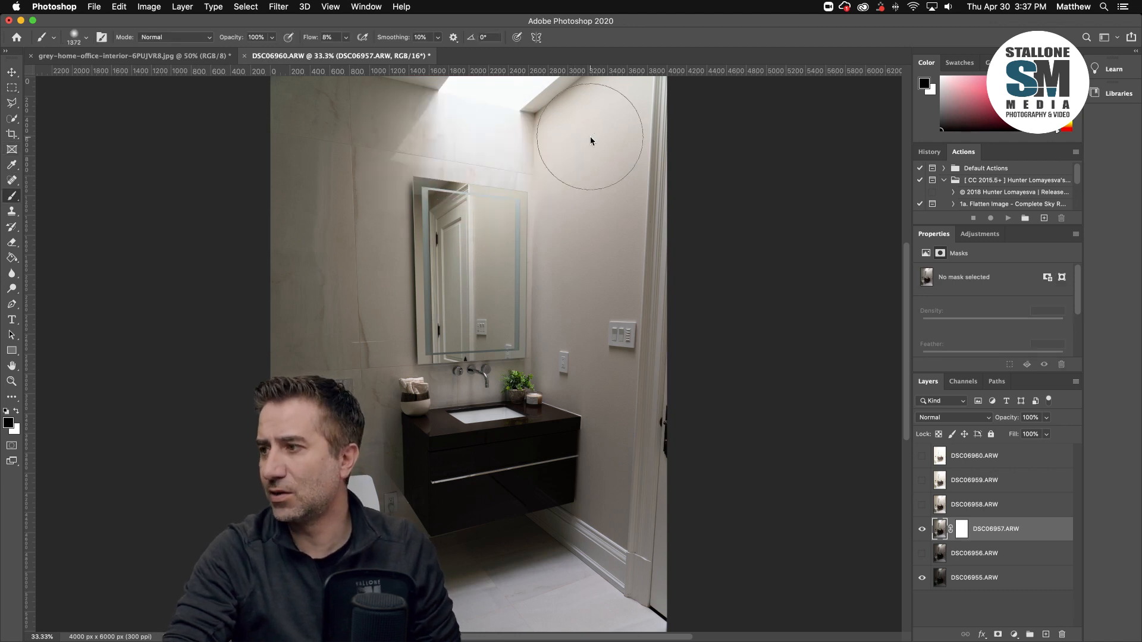
Step: Delete the vector mask from the DSC06957 layer and give the layer a white layer mask instead
{"action": "left_click", "coordinate": [961, 530]}
{"action": "right_click", "coordinate": [962, 531]}
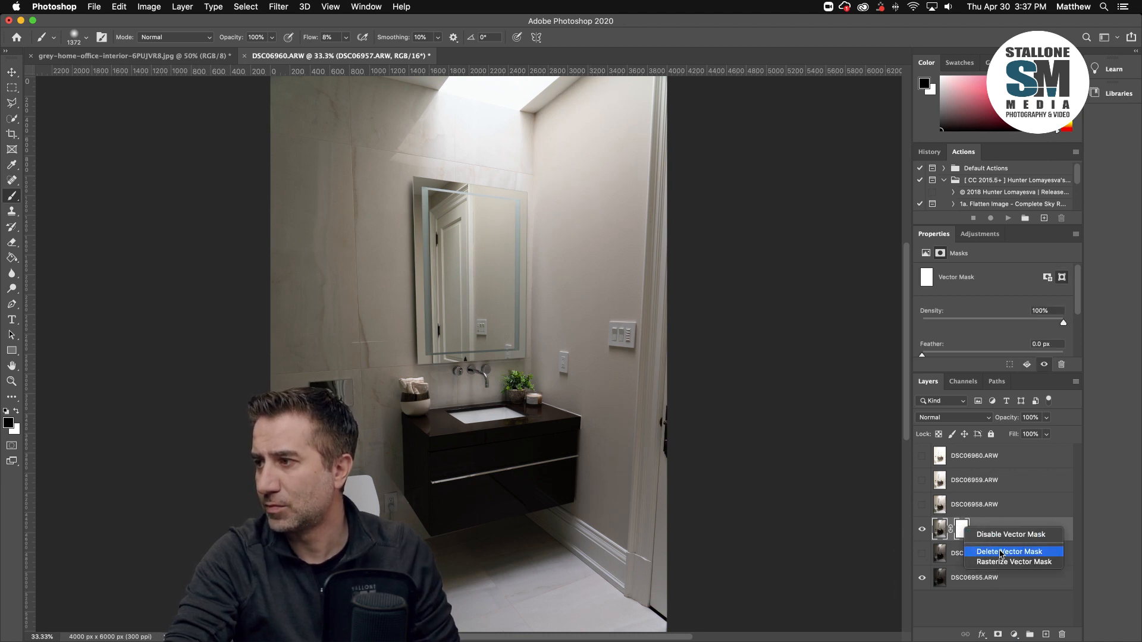
{"action": "left_click", "coordinate": [985, 544]}
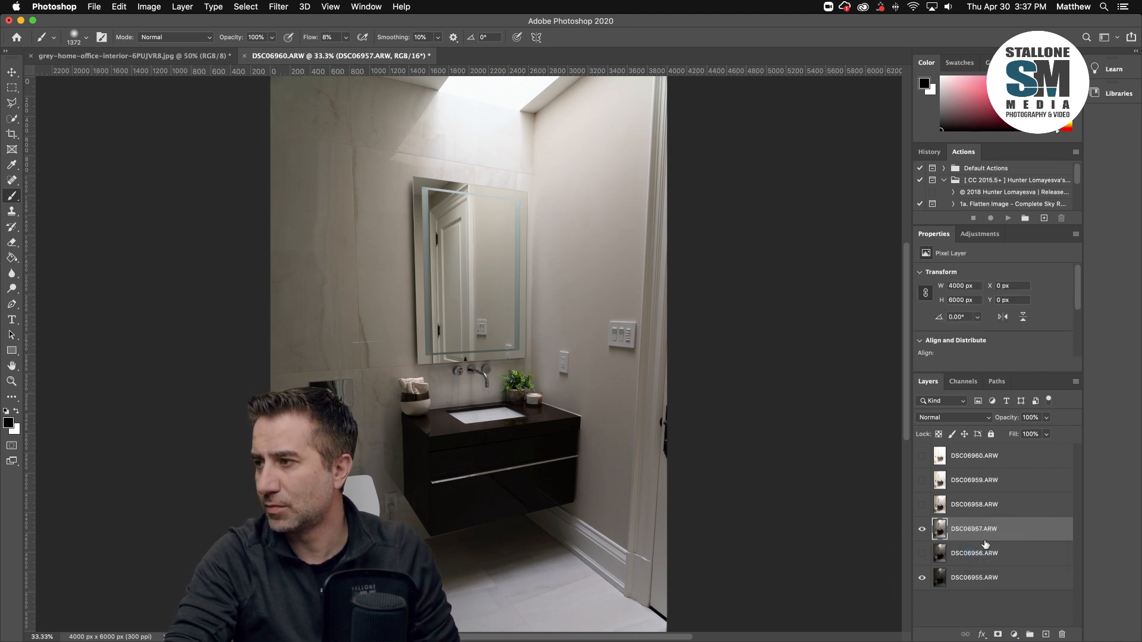
{"action": "left_click", "coordinate": [998, 635]}
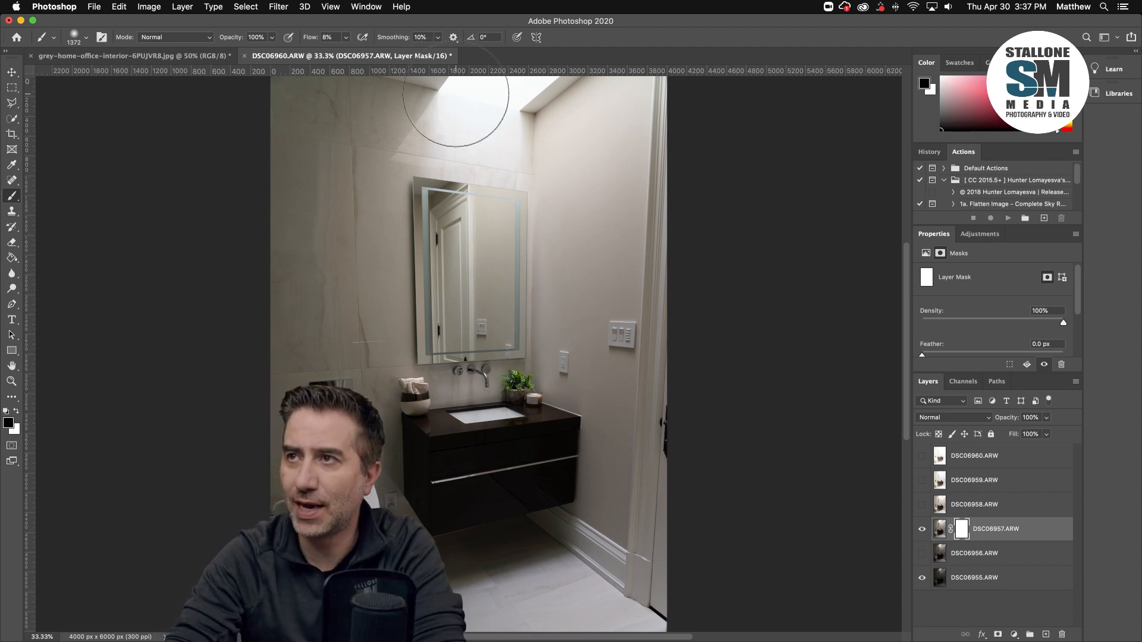
Step: Paint black on the DSC06957 layer mask over the skylight and upper walls, and enlarge the brush to 3087 px
{"action": "key", "text": "x"}
{"action": "mouse_move", "coordinate": [462, 95]}
{"action": "left_mouse_down"}
{"action": "mouse_move", "coordinate": [595, 73]}
{"action": "mouse_move", "coordinate": [545, 89]}
{"action": "mouse_move", "coordinate": [485, 85]}
{"action": "mouse_move", "coordinate": [476, 100]}
{"action": "mouse_move", "coordinate": [492, 154]}
{"action": "mouse_move", "coordinate": [422, 137]}
{"action": "mouse_move", "coordinate": [392, 112]}
{"action": "mouse_move", "coordinate": [444, 60]}
{"action": "mouse_move", "coordinate": [533, 56]}
{"action": "mouse_move", "coordinate": [510, 69]}
{"action": "mouse_move", "coordinate": [589, 55]}
{"action": "mouse_move", "coordinate": [604, 111]}
{"action": "mouse_move", "coordinate": [572, 117]}
{"action": "mouse_move", "coordinate": [557, 95]}
{"action": "mouse_move", "coordinate": [575, 145]}
{"action": "mouse_move", "coordinate": [637, 94]}
{"action": "mouse_move", "coordinate": [636, 78]}
{"action": "mouse_move", "coordinate": [526, 54]}
{"action": "mouse_move", "coordinate": [557, 135]}
{"action": "mouse_move", "coordinate": [413, 70]}
{"action": "left_mouse_up"}
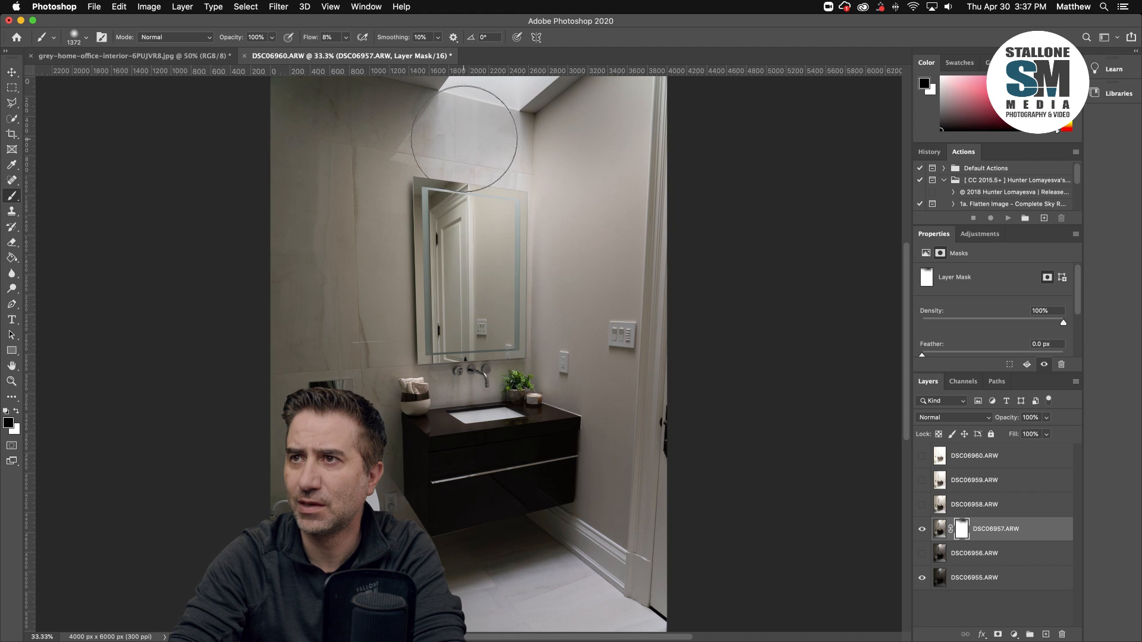
{"action": "mouse_move", "coordinate": [464, 138]}
{"action": "left_mouse_down"}
{"action": "mouse_move", "coordinate": [437, 146]}
{"action": "mouse_move", "coordinate": [505, 155]}
{"action": "mouse_move", "coordinate": [521, 89]}
{"action": "mouse_move", "coordinate": [512, 152]}
{"action": "mouse_move", "coordinate": [522, 146]}
{"action": "mouse_move", "coordinate": [581, 54]}
{"action": "left_mouse_up"}
{"action": "mouse_move", "coordinate": [617, 117]}
{"action": "left_mouse_down"}
{"action": "mouse_move", "coordinate": [617, 136]}
{"action": "mouse_move", "coordinate": [635, 111]}
{"action": "mouse_move", "coordinate": [634, 128]}
{"action": "left_mouse_up"}
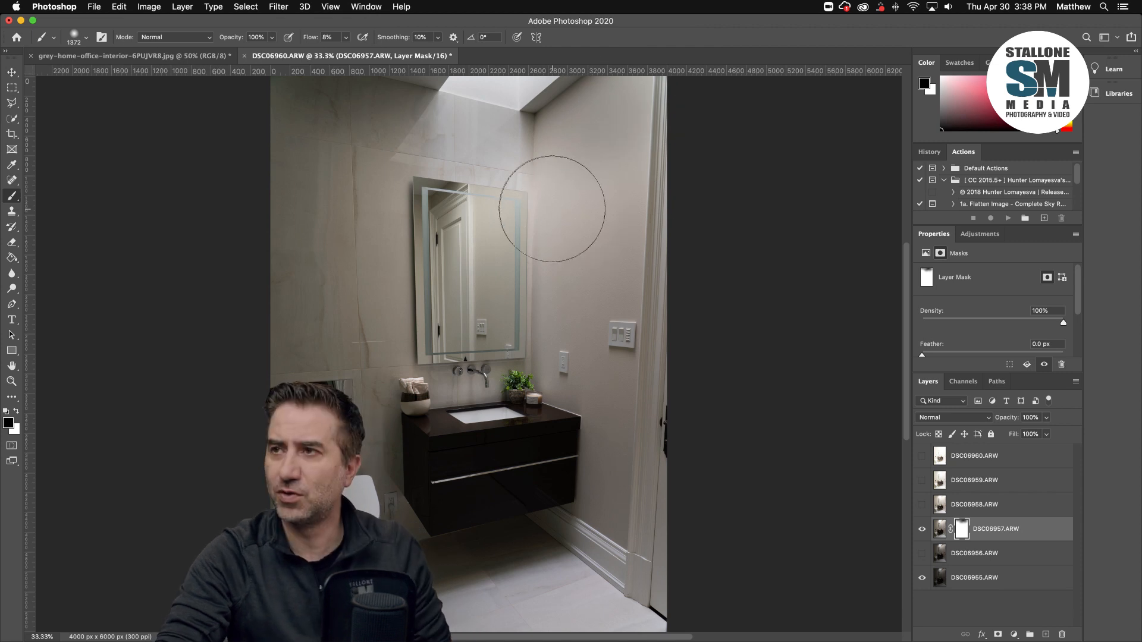
{"action": "left_click_drag", "start_coordinate": [545, 205], "coordinate": [713, 206]}
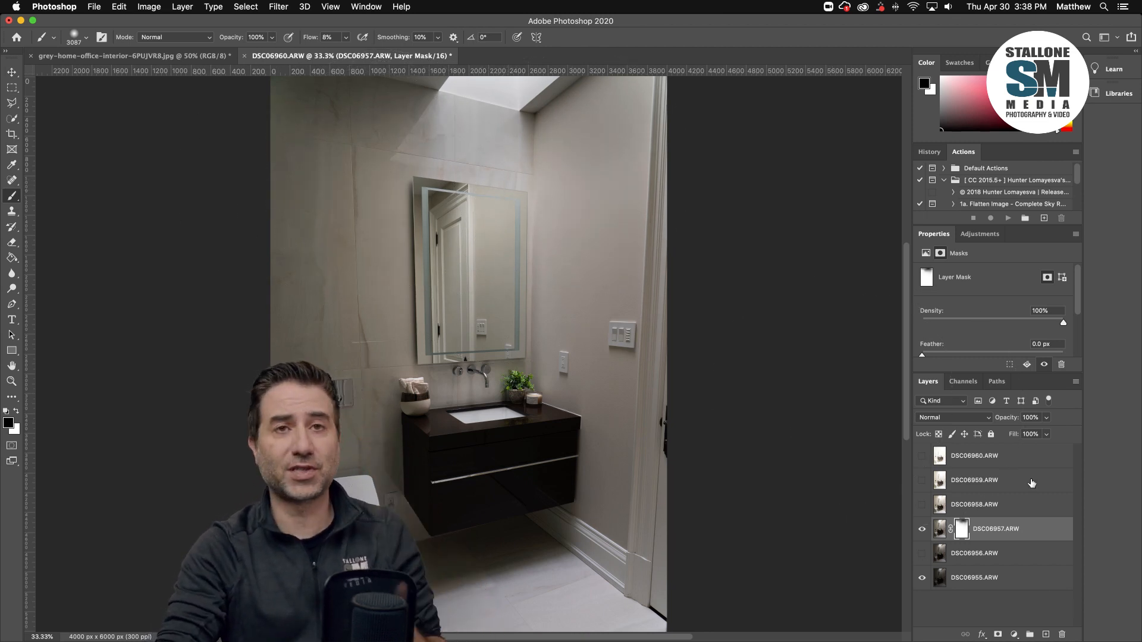
Step: Show the DSC06959 layer, conceal it with a black layer mask and set its blend mode to Lighten
{"action": "left_click", "coordinate": [921, 480]}
{"action": "left_click", "coordinate": [939, 482]}
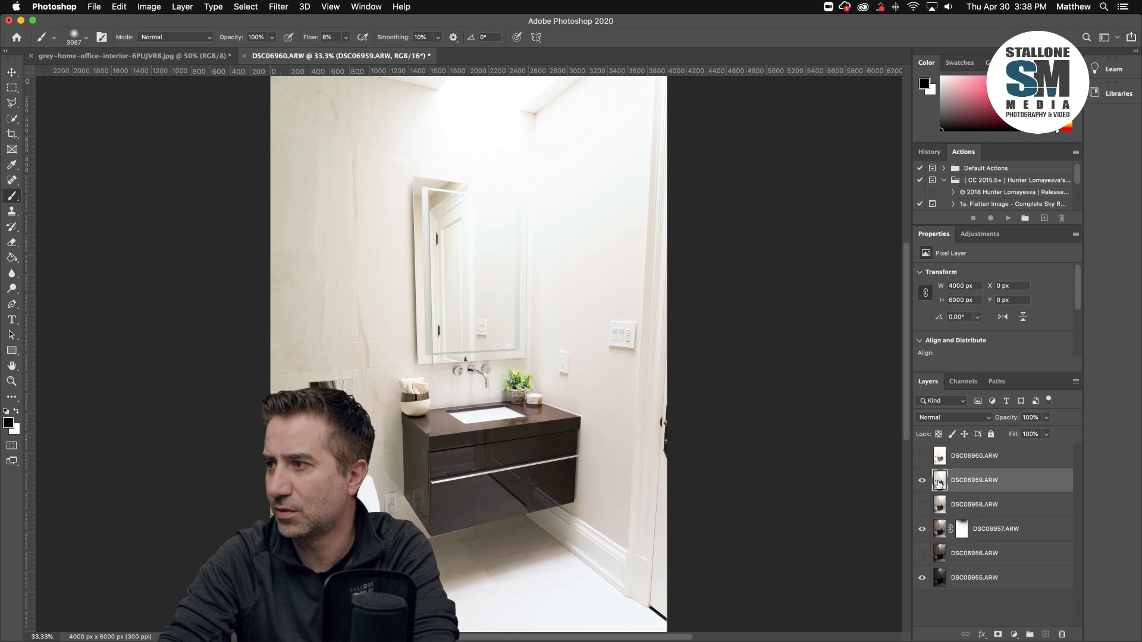
{"action": "left_click", "coordinate": [998, 635], "text": "alt"}
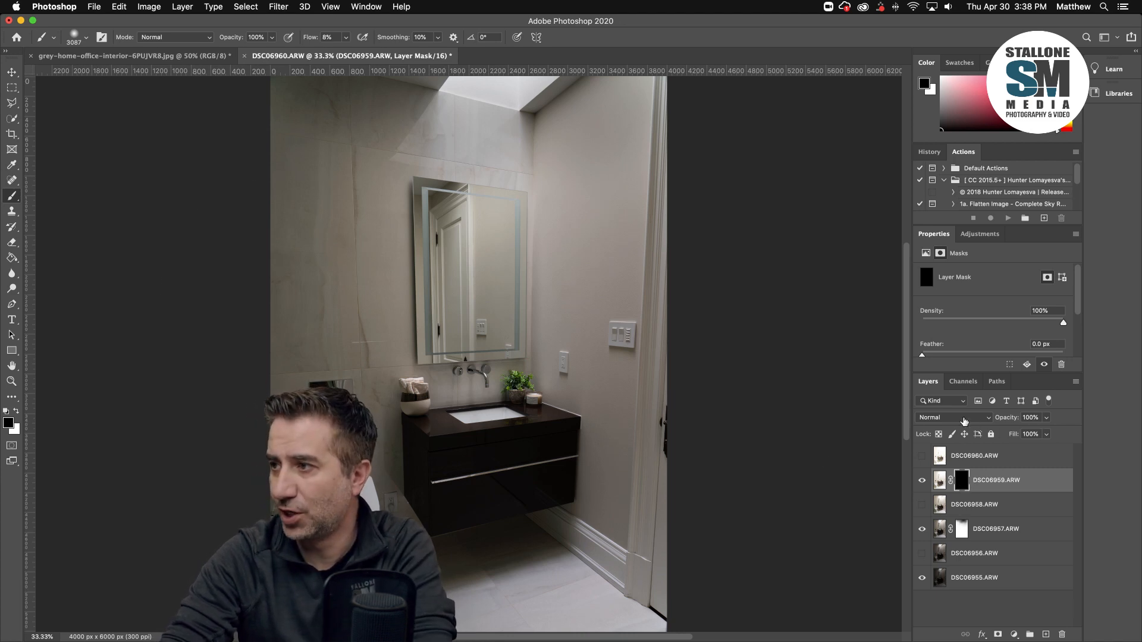
{"action": "left_click", "coordinate": [963, 420]}
{"action": "left_click", "coordinate": [959, 418]}
{"action": "left_click", "coordinate": [953, 418]}
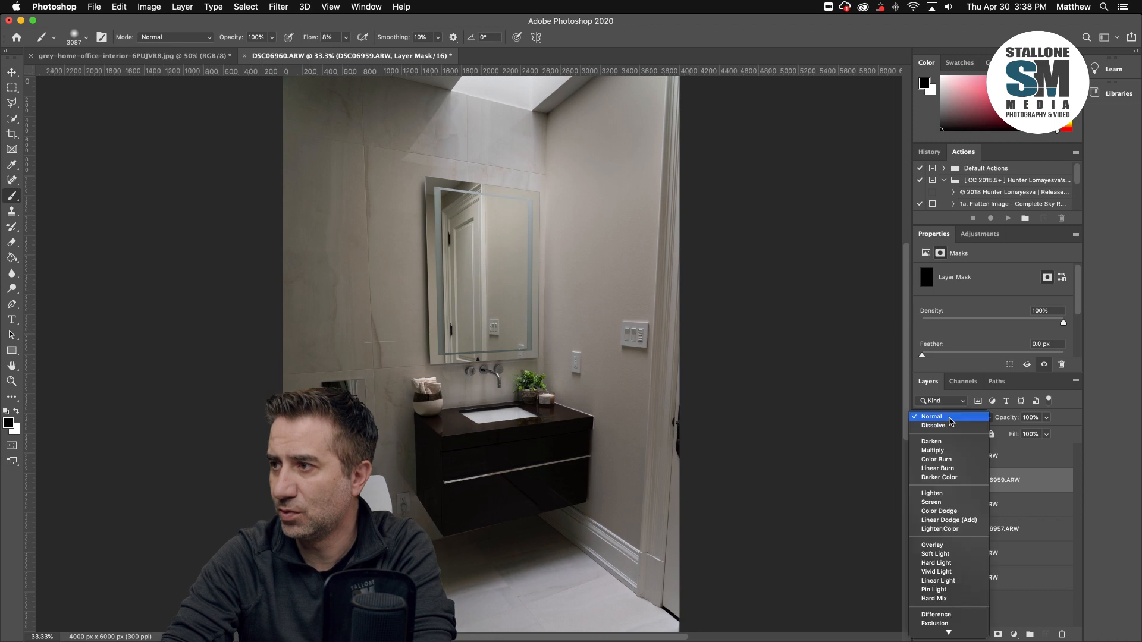
{"action": "left_click", "coordinate": [941, 494]}
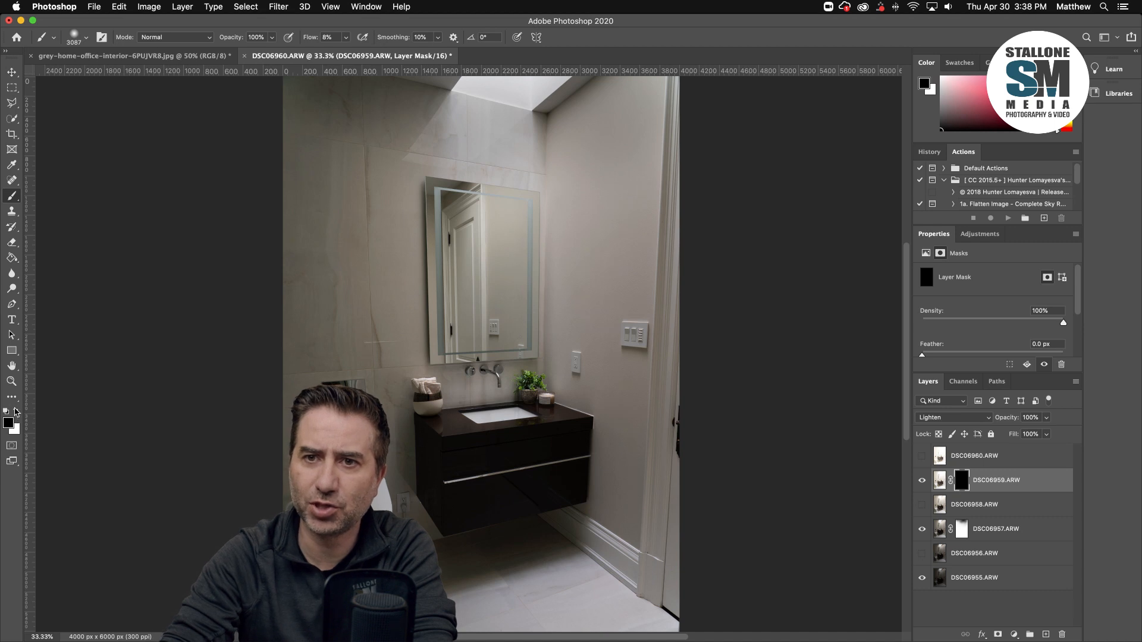
Step: Paint white on the DSC06959 layer mask over the vanity with a 2705 px brush at 33% flow
{"action": "left_click", "coordinate": [17, 411]}
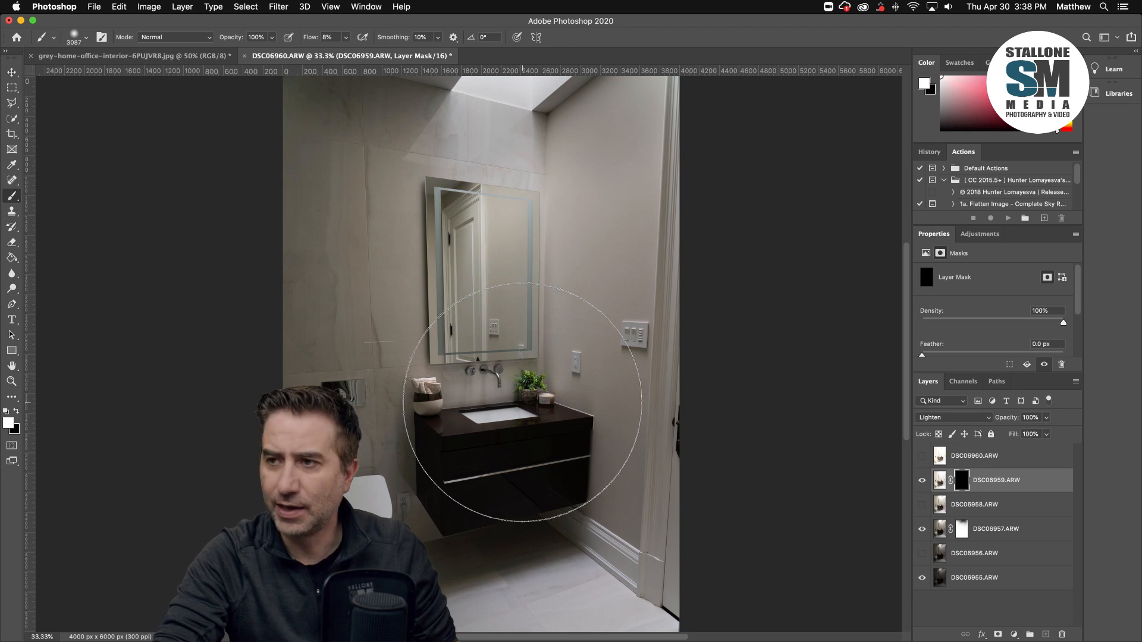
{"action": "left_click_drag", "start_coordinate": [524, 403], "coordinate": [489, 405]}
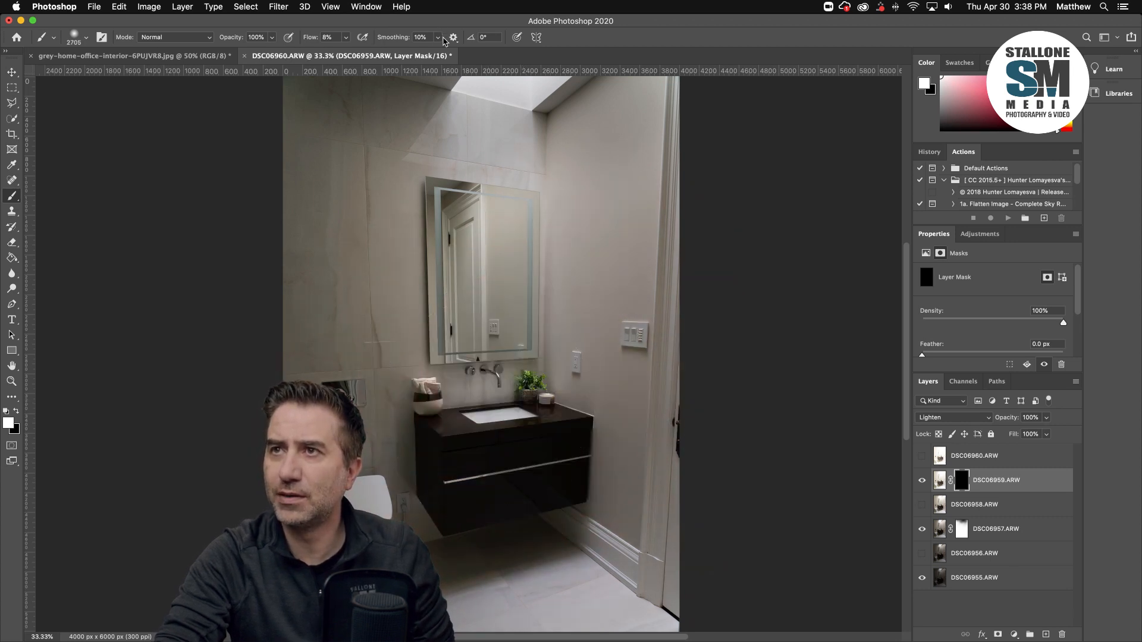
{"action": "left_click", "coordinate": [346, 38]}
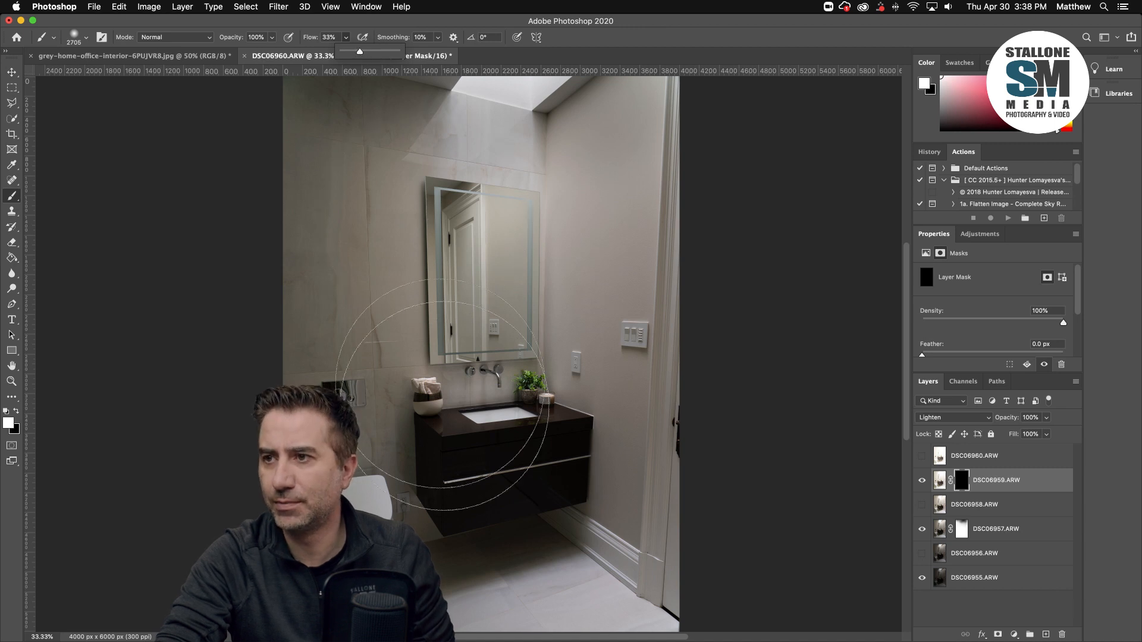
{"action": "left_click", "coordinate": [510, 452]}
{"action": "left_click", "coordinate": [515, 443]}
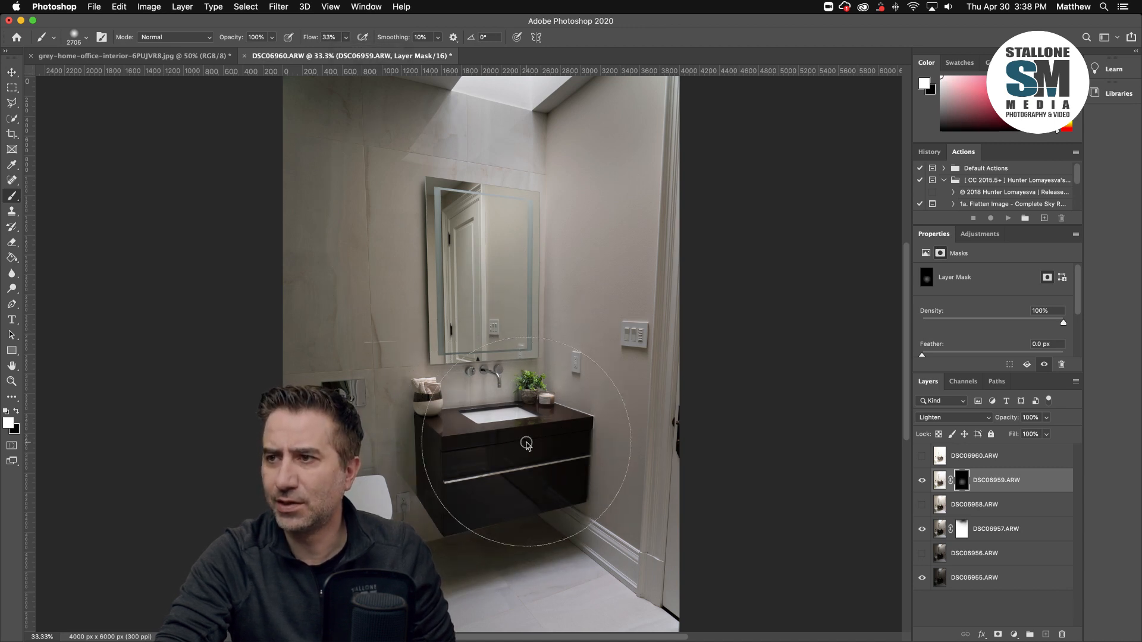
{"action": "left_click", "coordinate": [537, 456]}
{"action": "left_click", "coordinate": [543, 466]}
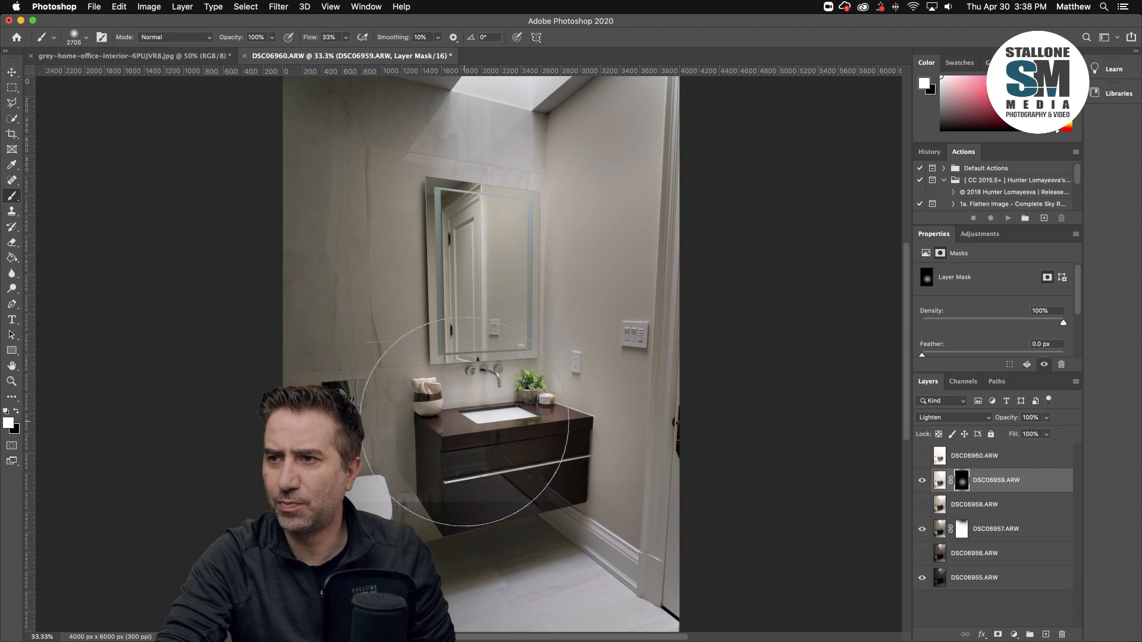
Step: Paint white on the DSC06959 mask over the mirror and surrounding tile wall, and tone down the wall corner beside the mirror with black
{"action": "left_click", "coordinate": [425, 390]}
{"action": "left_click", "coordinate": [444, 276]}
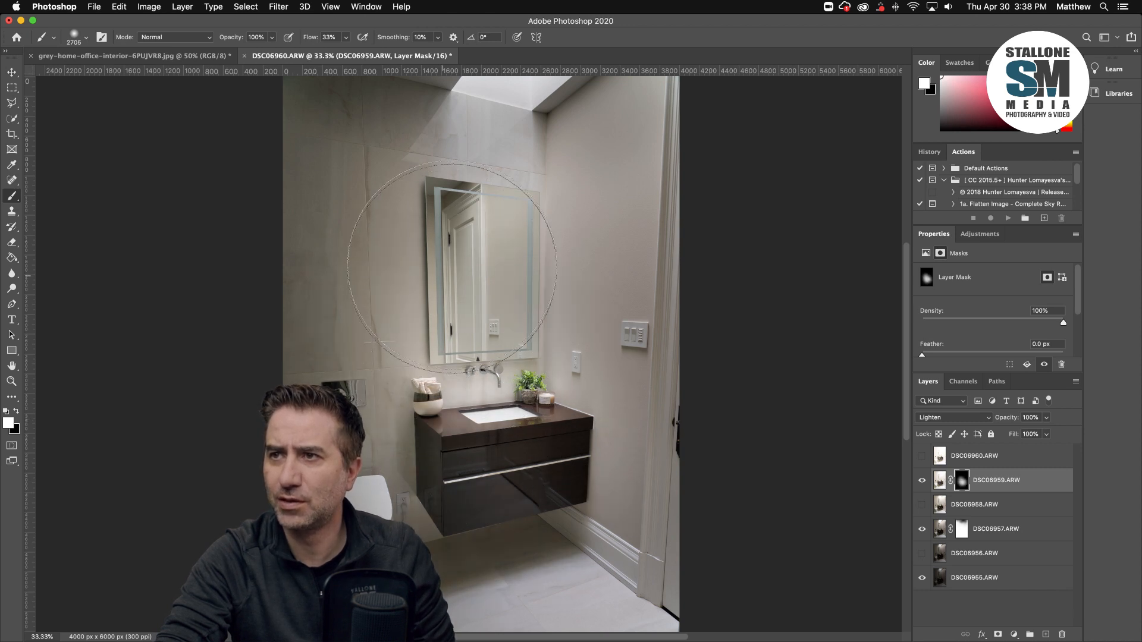
{"action": "left_click", "coordinate": [440, 244]}
{"action": "left_click", "coordinate": [492, 157]}
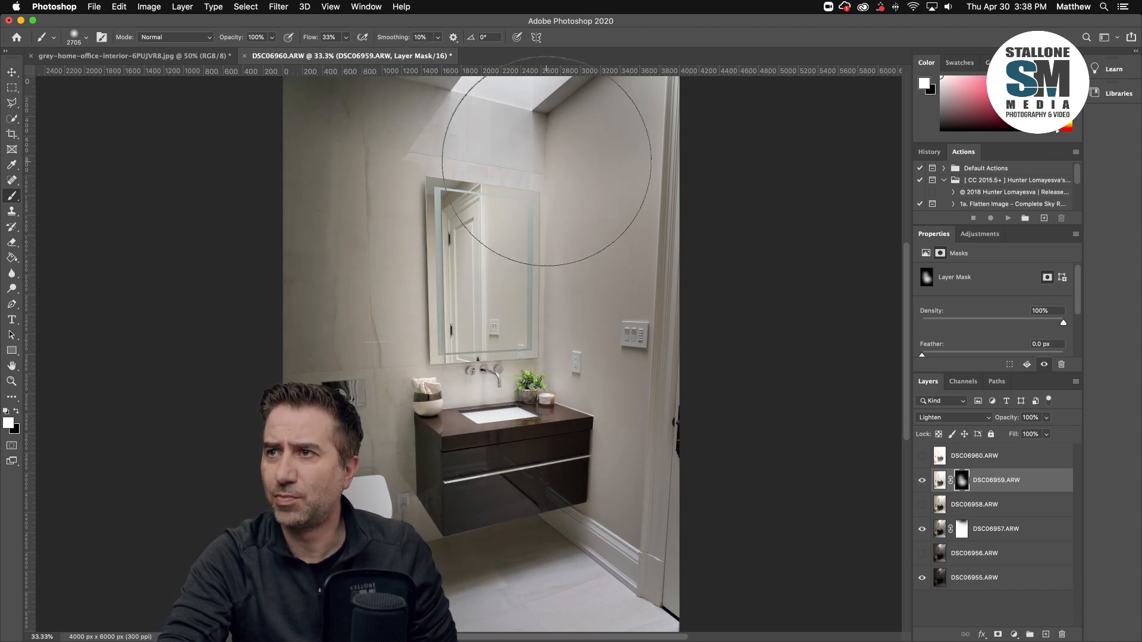
{"action": "left_click", "coordinate": [512, 203]}
{"action": "left_click_drag", "start_coordinate": [390, 299], "coordinate": [397, 391]}
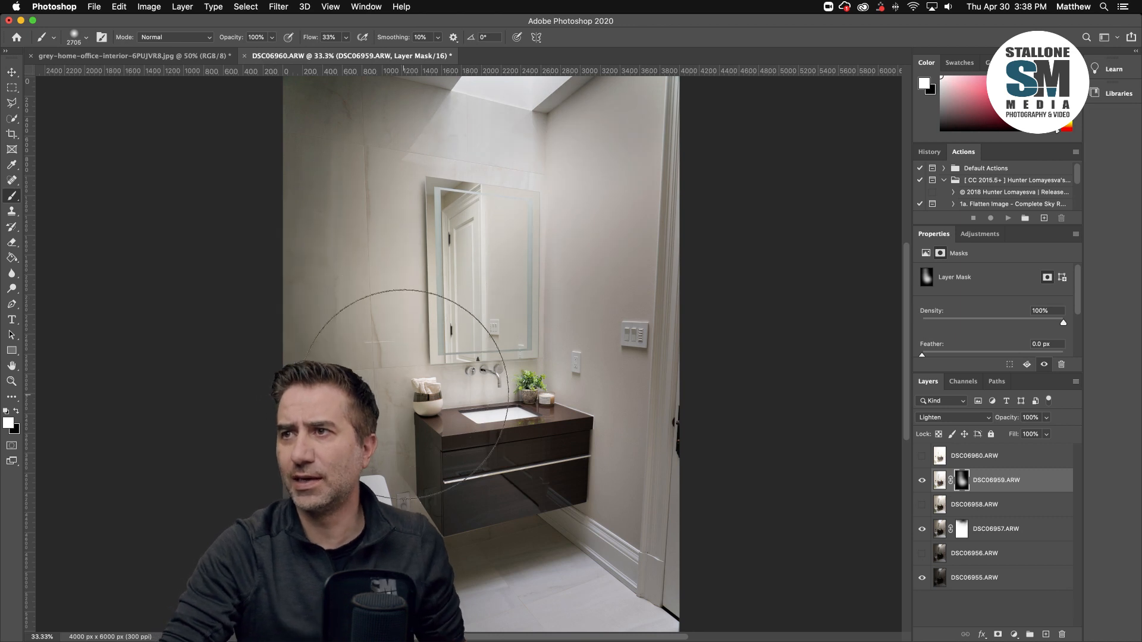
{"action": "key", "text": "x"}
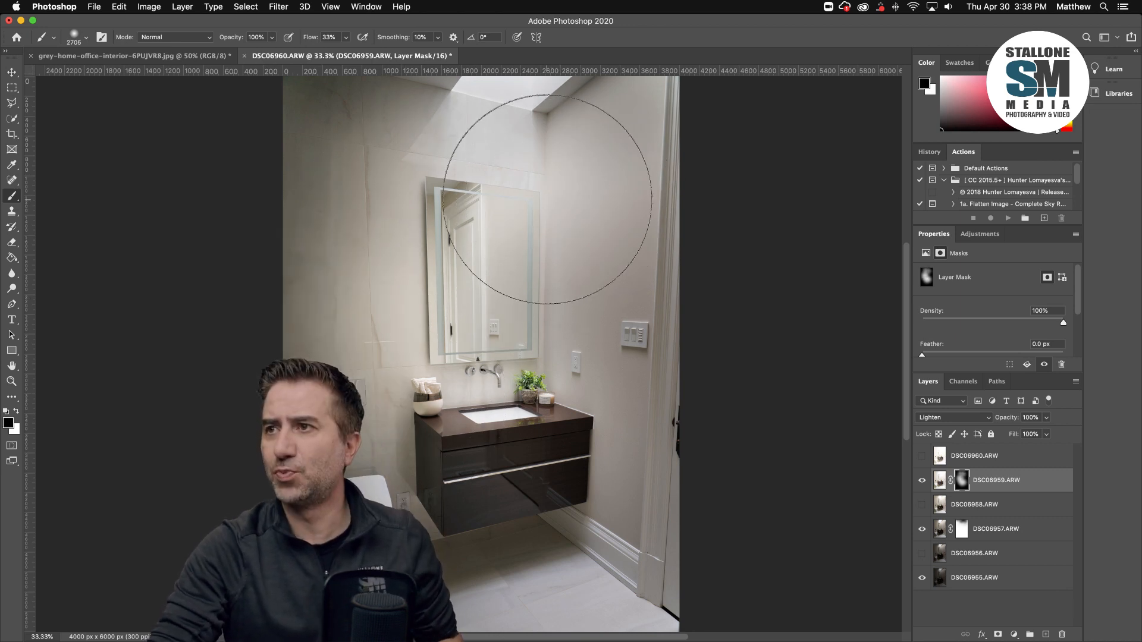
{"action": "left_click", "coordinate": [547, 200]}
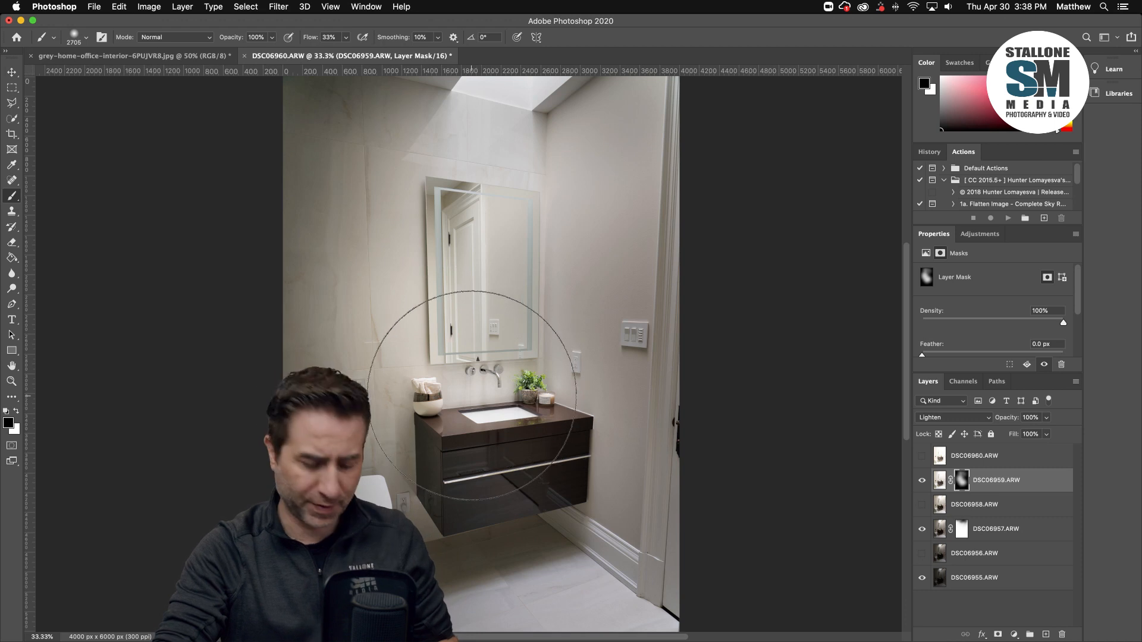
Step: Paint white on the DSC06959 mask over the vanity, the floor and the tile wall beside the mirror
{"action": "key", "text": "x"}
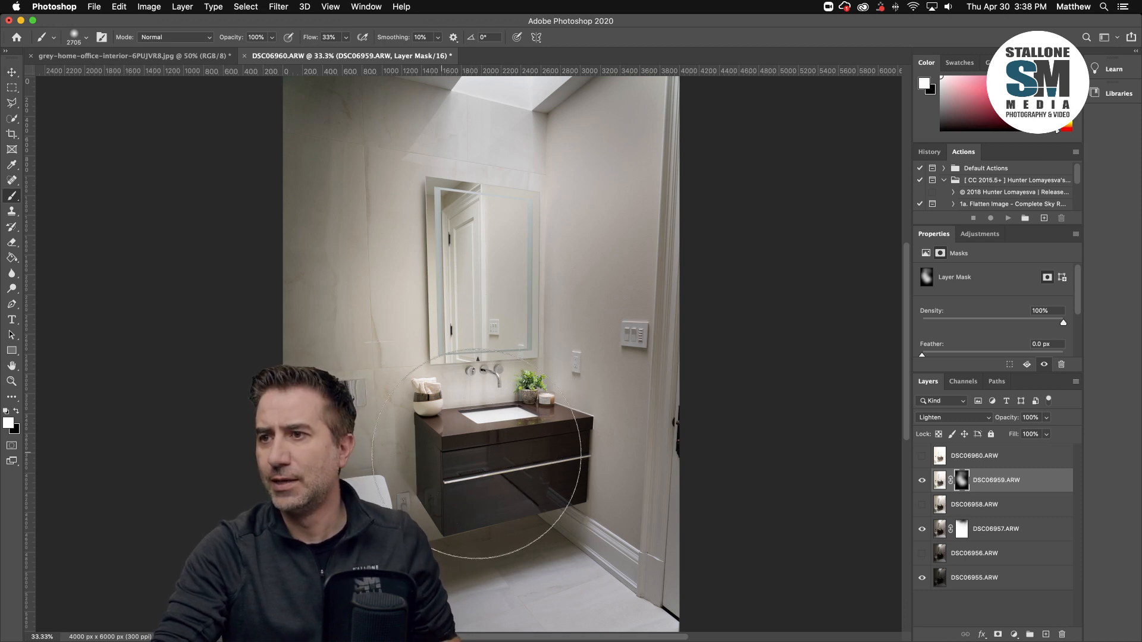
{"action": "left_click", "coordinate": [534, 483]}
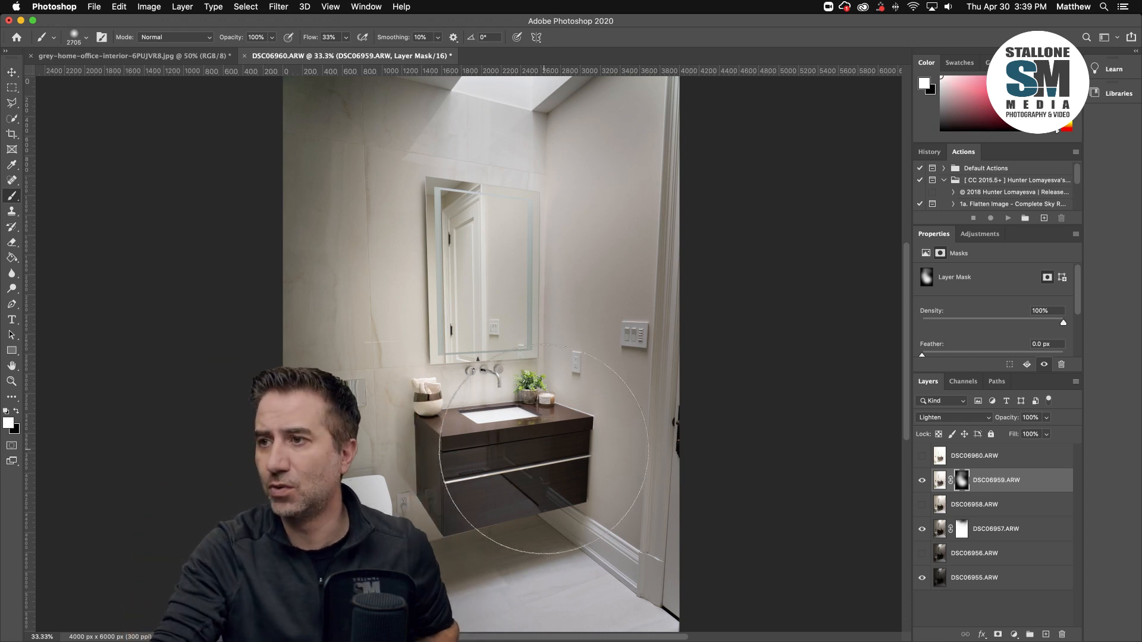
{"action": "mouse_move", "coordinate": [552, 437]}
{"action": "left_mouse_down"}
{"action": "mouse_move", "coordinate": [539, 310]}
{"action": "mouse_move", "coordinate": [556, 259]}
{"action": "mouse_move", "coordinate": [620, 571]}
{"action": "mouse_move", "coordinate": [532, 519]}
{"action": "left_mouse_up"}
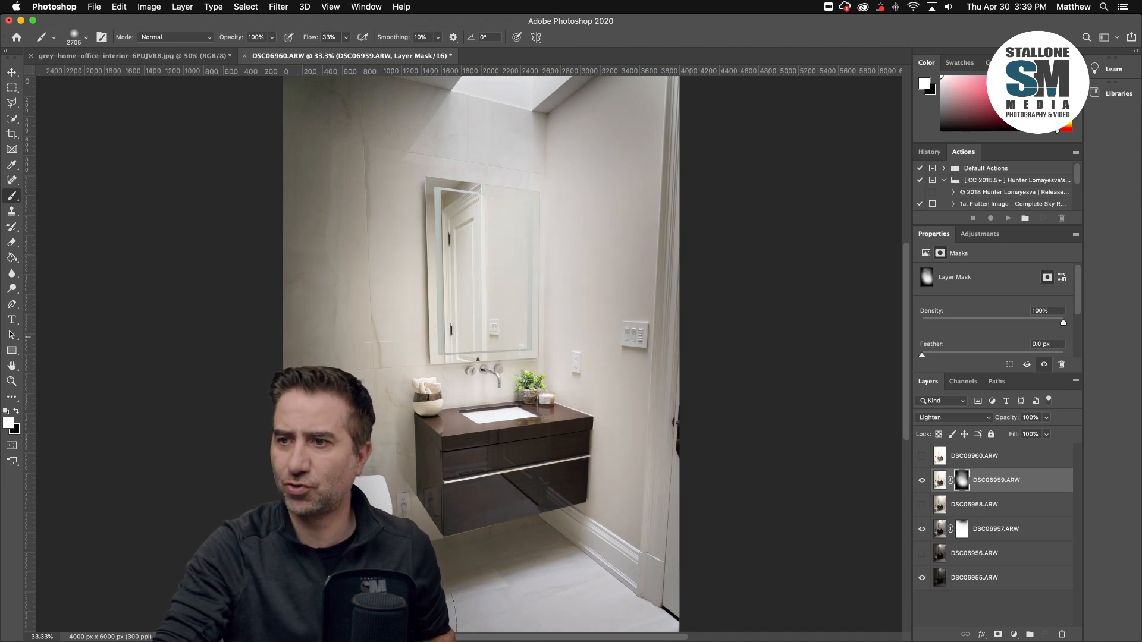
{"action": "mouse_move", "coordinate": [498, 571]}
{"action": "left_mouse_down"}
{"action": "mouse_move", "coordinate": [420, 574]}
{"action": "mouse_move", "coordinate": [650, 593]}
{"action": "mouse_move", "coordinate": [628, 580]}
{"action": "left_mouse_up"}
{"action": "left_click_drag", "start_coordinate": [408, 188], "coordinate": [363, 473]}
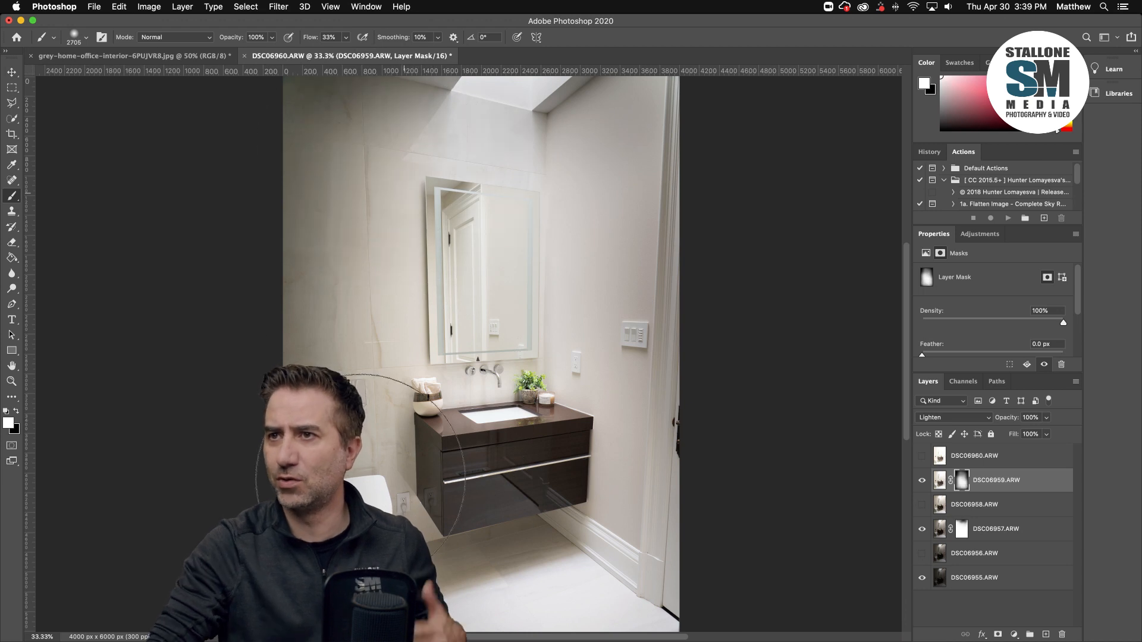
Step: Reduce the brush to 2180 px and paint black on the DSC06959 mask over the upper mirror and wall below the skylight
{"action": "scroll", "coordinate": [482, 277], "scroll_direction": "up", "scroll_amount": 3}
{"action": "scroll", "coordinate": [483, 276], "scroll_direction": "right", "scroll_amount": 3}
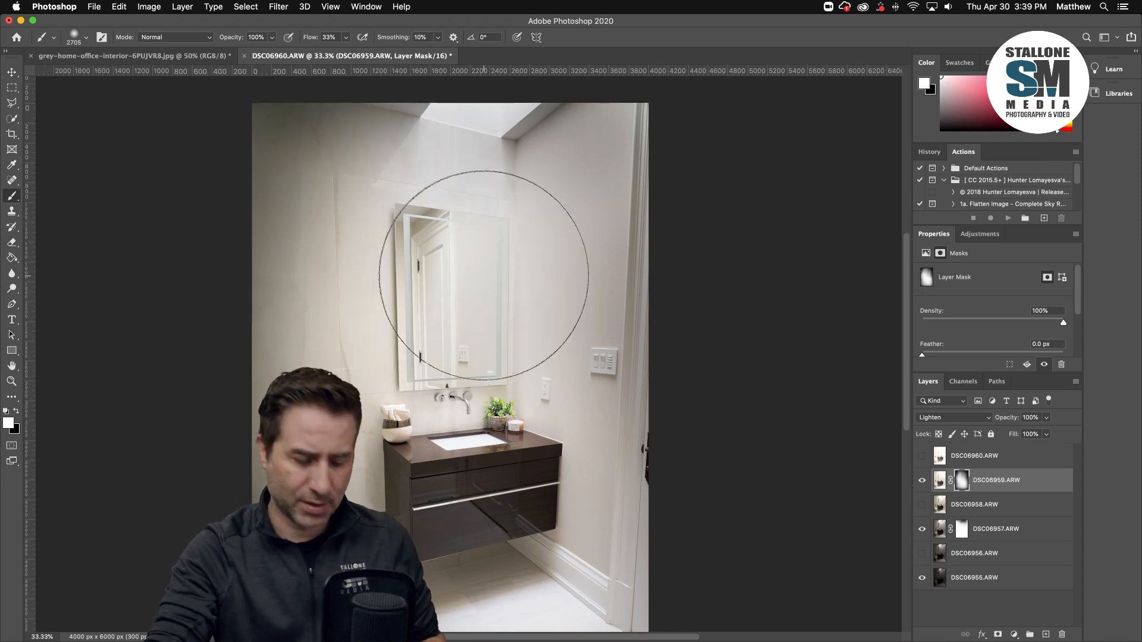
{"action": "key", "text": "x"}
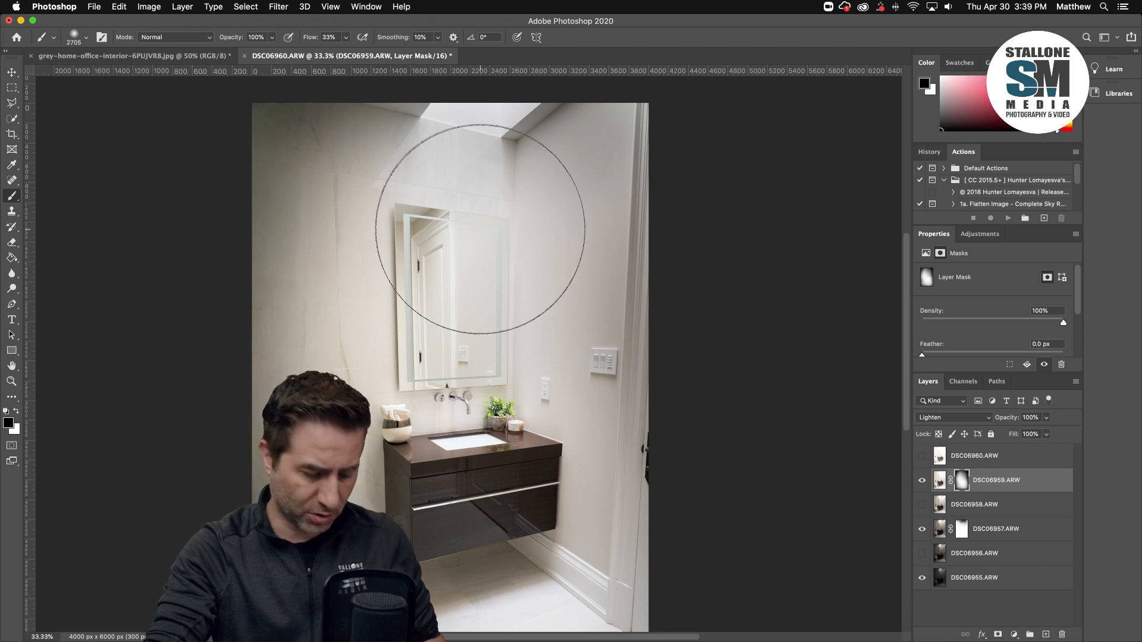
{"action": "mouse_move", "coordinate": [486, 229]}
{"action": "left_mouse_down"}
{"action": "mouse_move", "coordinate": [423, 228]}
{"action": "mouse_move", "coordinate": [434, 228]}
{"action": "left_mouse_up"}
{"action": "left_click", "coordinate": [483, 196]}
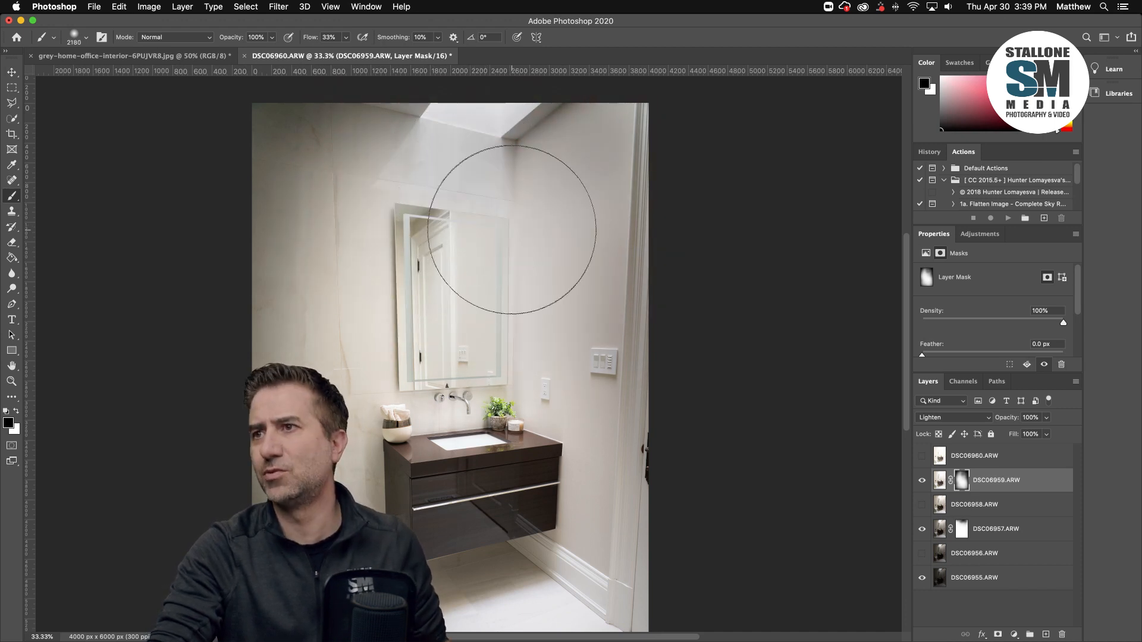
Step: Switch the brush back to white and set its flow to 15%
{"action": "scroll", "coordinate": [525, 237], "scroll_direction": "down", "scroll_amount": 2}
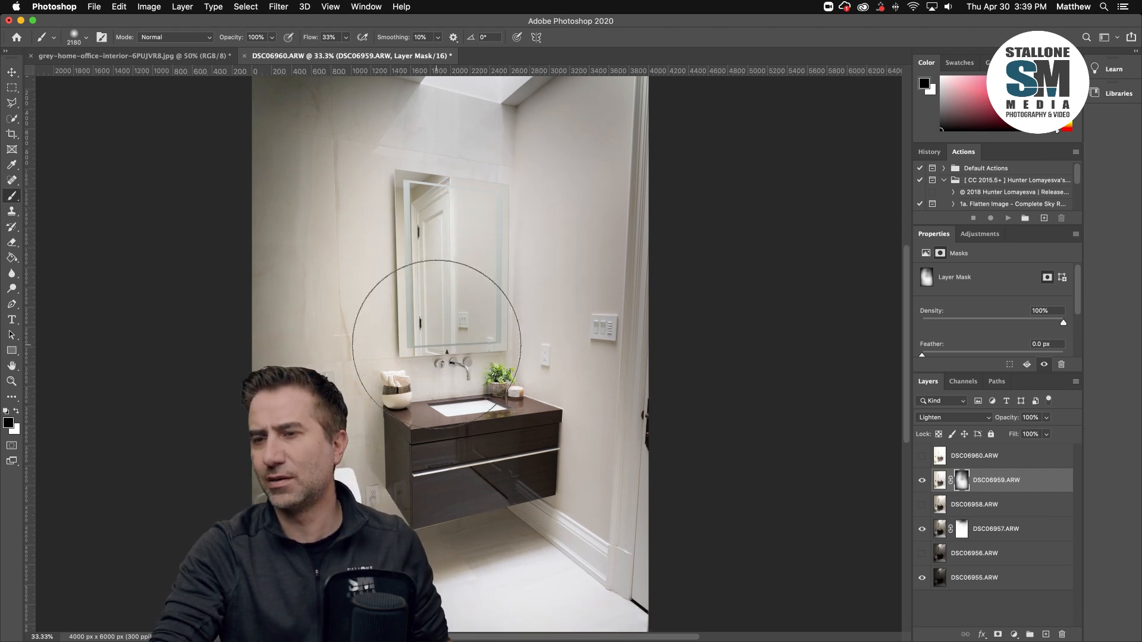
{"action": "key", "text": "x"}
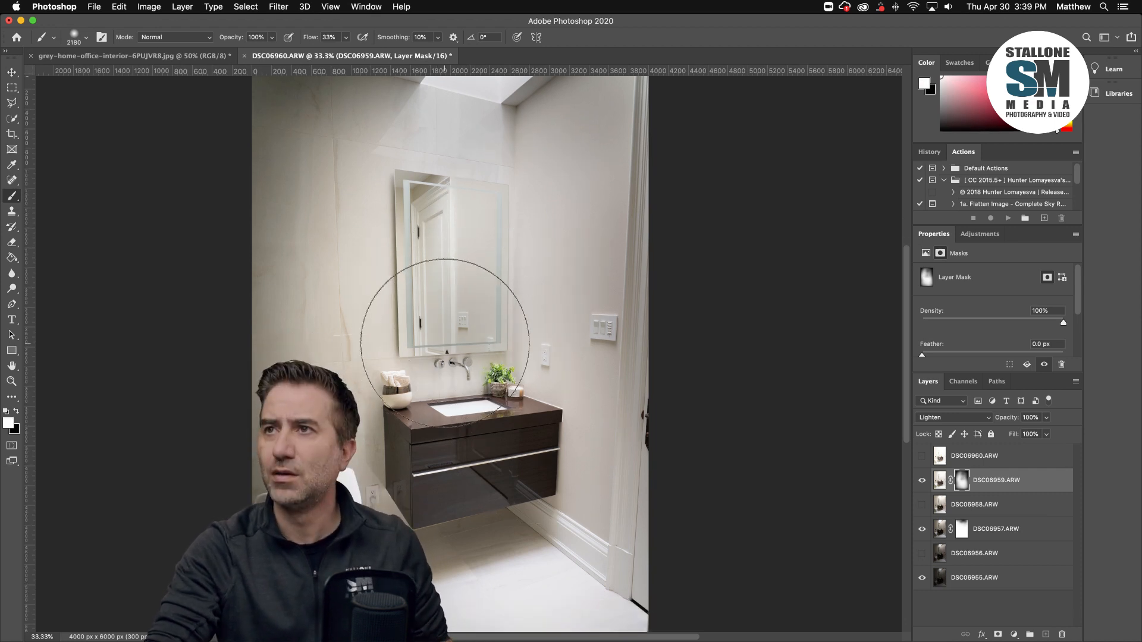
{"action": "left_click", "coordinate": [346, 37]}
{"action": "left_click_drag", "start_coordinate": [337, 55], "coordinate": [334, 53]}
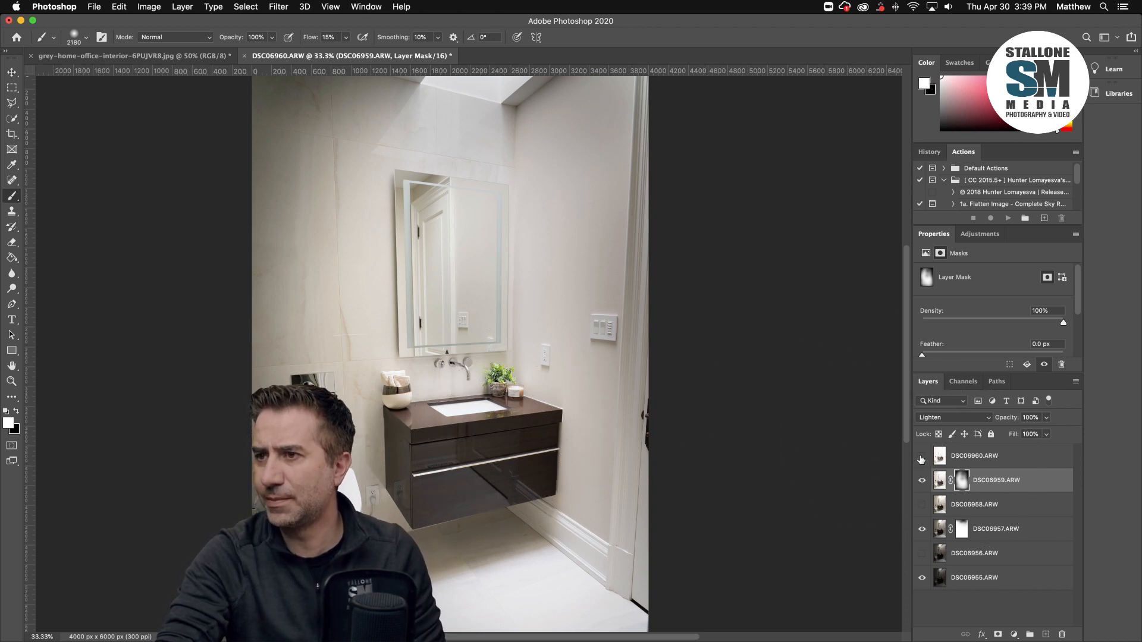
Step: Show the DSC06960 layer, conceal it with a black layer mask and set its blend mode to Lighten
{"action": "left_click", "coordinate": [921, 457]}
{"action": "left_click", "coordinate": [940, 457]}
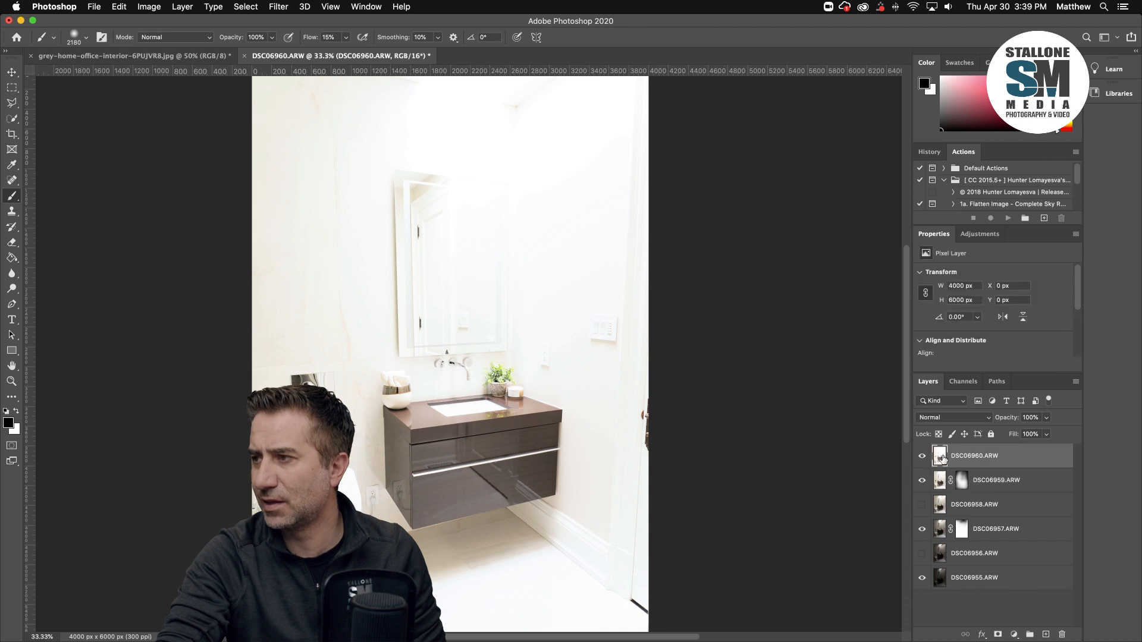
{"action": "left_click", "coordinate": [999, 635]}
{"action": "key", "text": "ctrl+i"}
{"action": "key", "text": "x"}
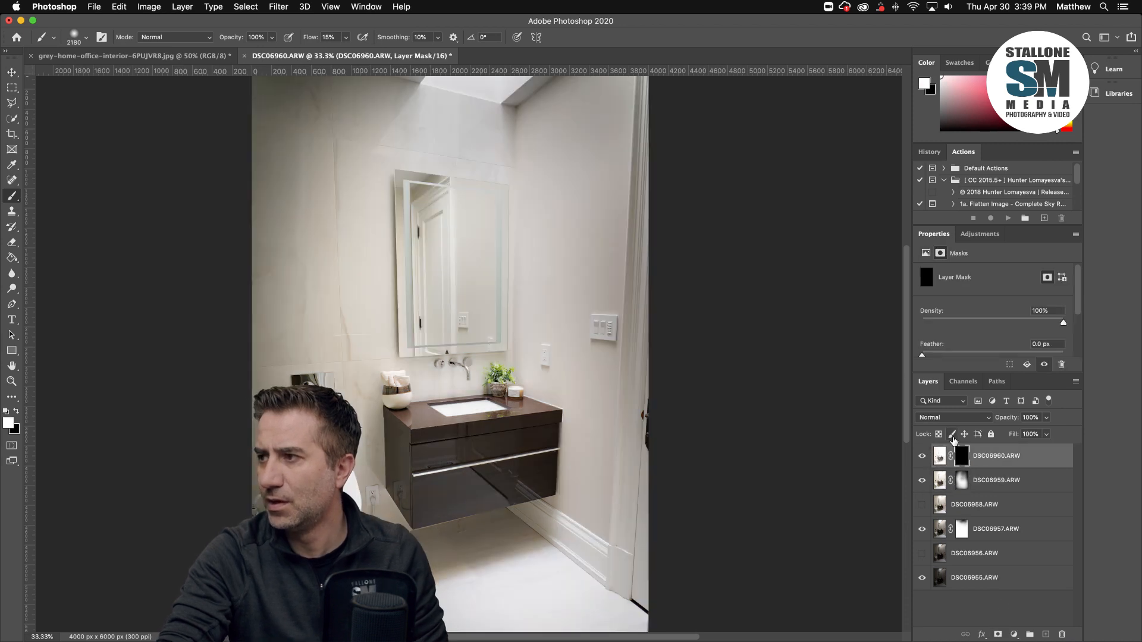
{"action": "left_click", "coordinate": [963, 418]}
{"action": "left_click", "coordinate": [945, 496]}
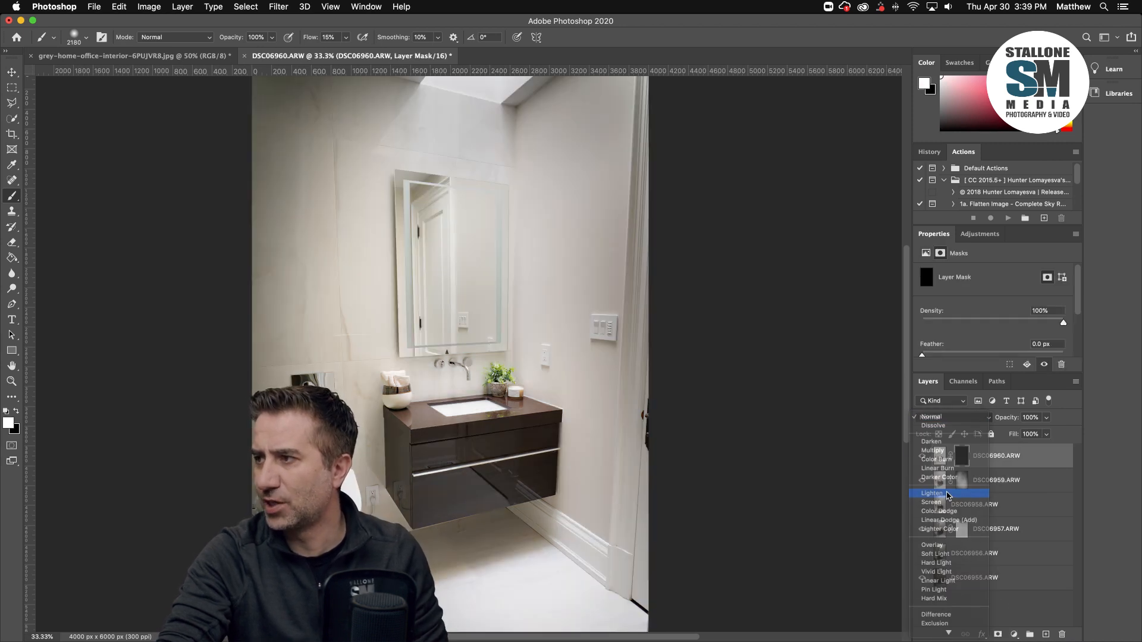
Step: Lower the DSC06960 layer's opacity to 76% and paint white on its mask over the sink counter and vanity drawers
{"action": "left_click", "coordinate": [1046, 418]}
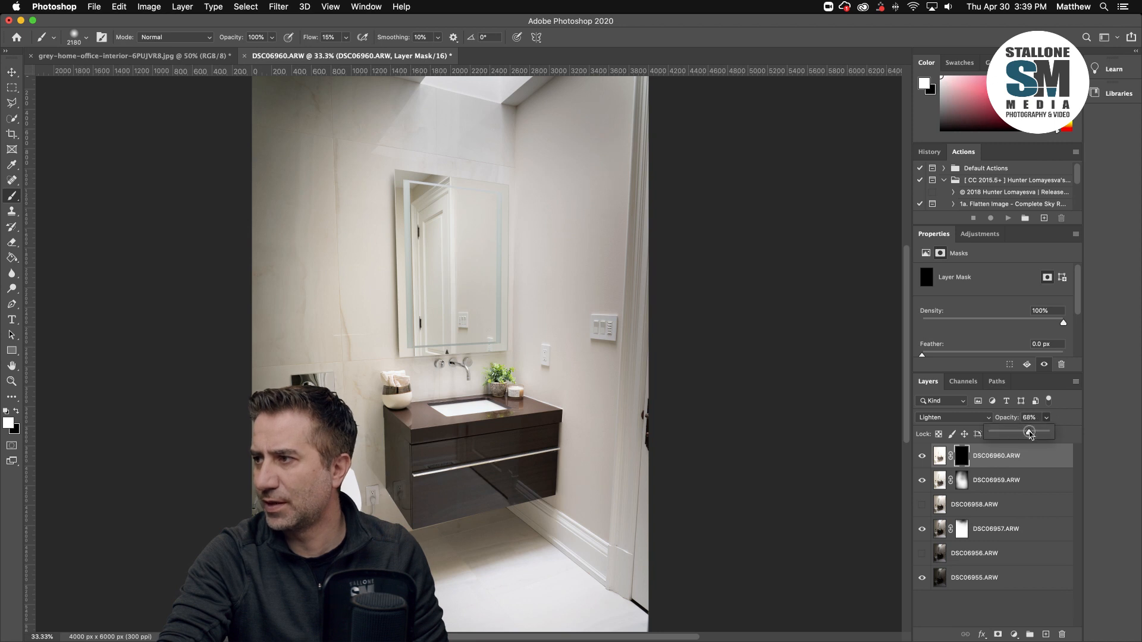
{"action": "left_click", "coordinate": [11, 380]}
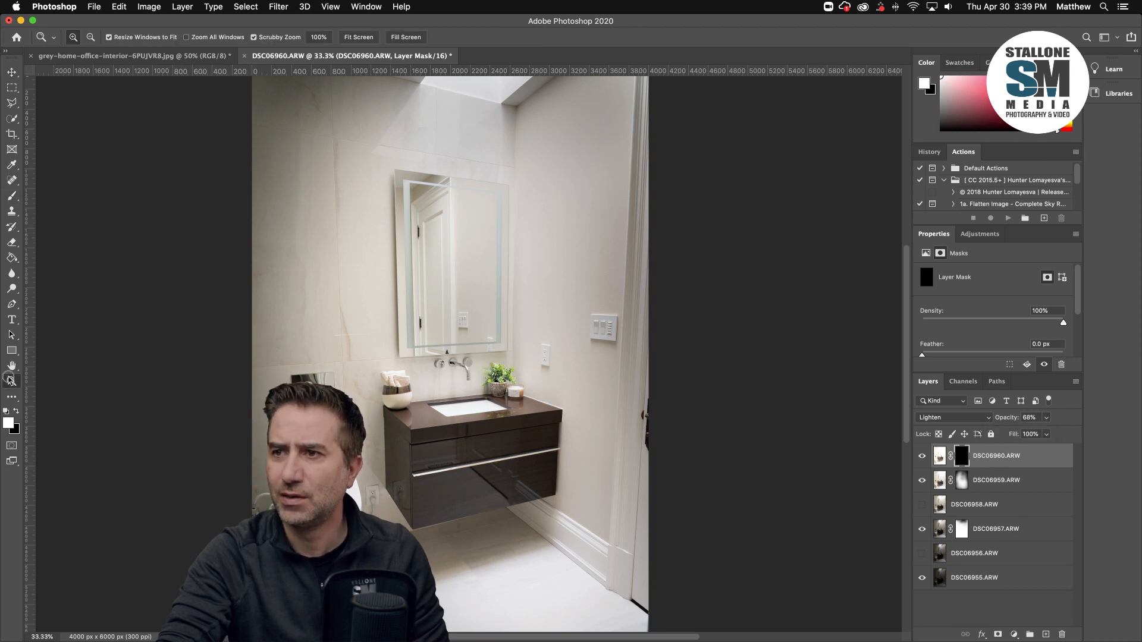
{"action": "left_click", "coordinate": [487, 413]}
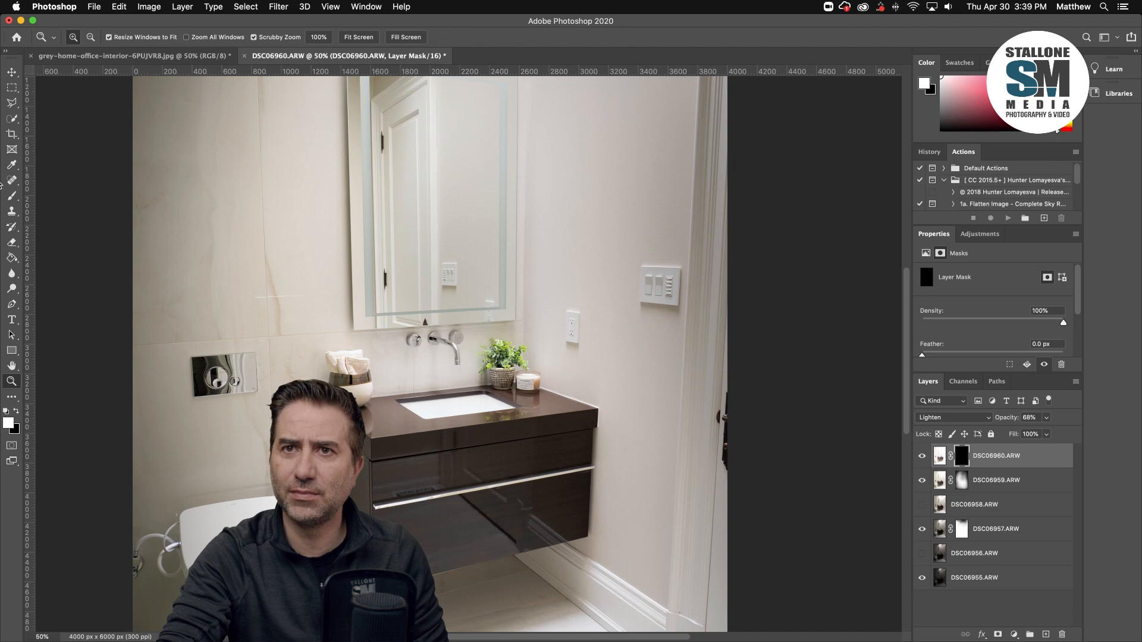
{"action": "left_click", "coordinate": [12, 196]}
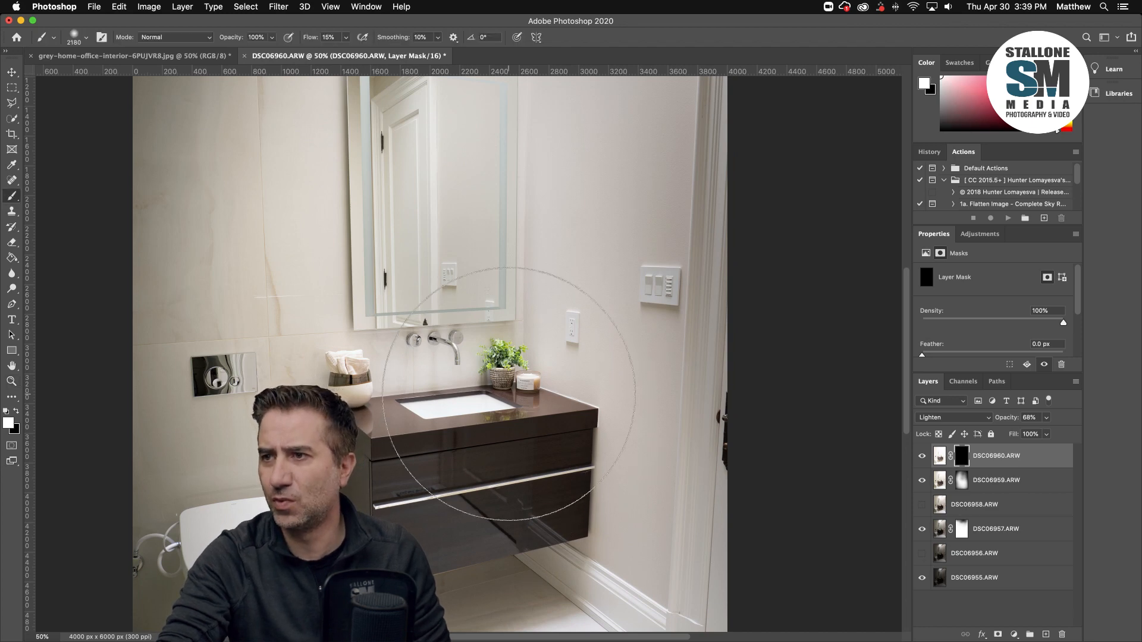
{"action": "left_click_drag", "start_coordinate": [507, 394], "coordinate": [515, 375]}
{"action": "left_click_drag", "start_coordinate": [296, 384], "coordinate": [260, 387]}
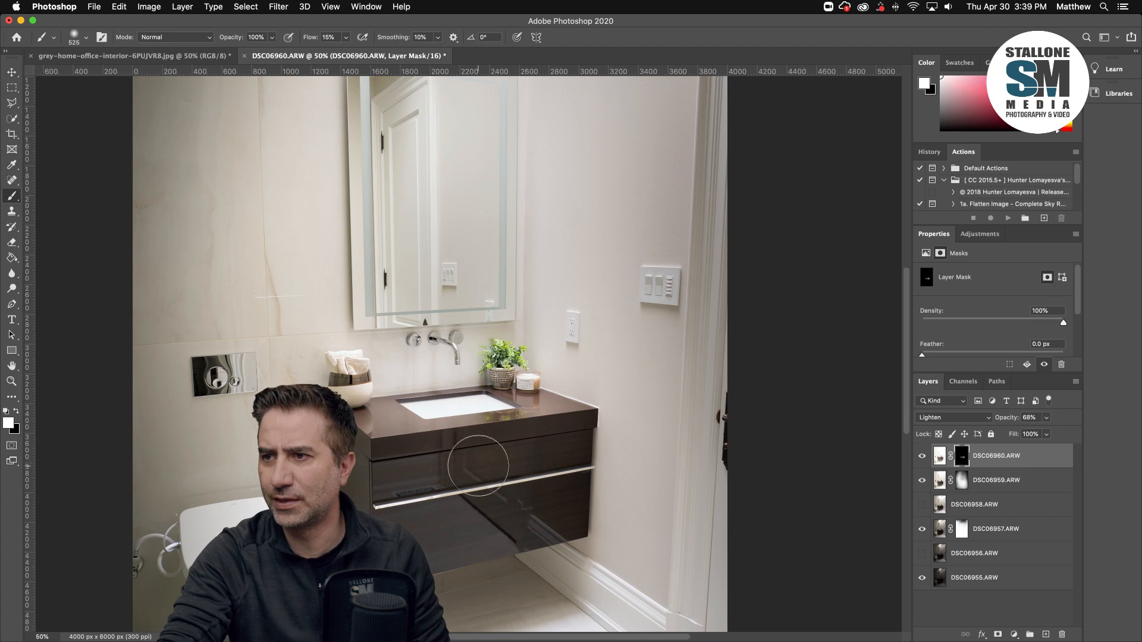
{"action": "left_click_drag", "start_coordinate": [483, 473], "coordinate": [517, 474], "text": "ctrl+alt"}
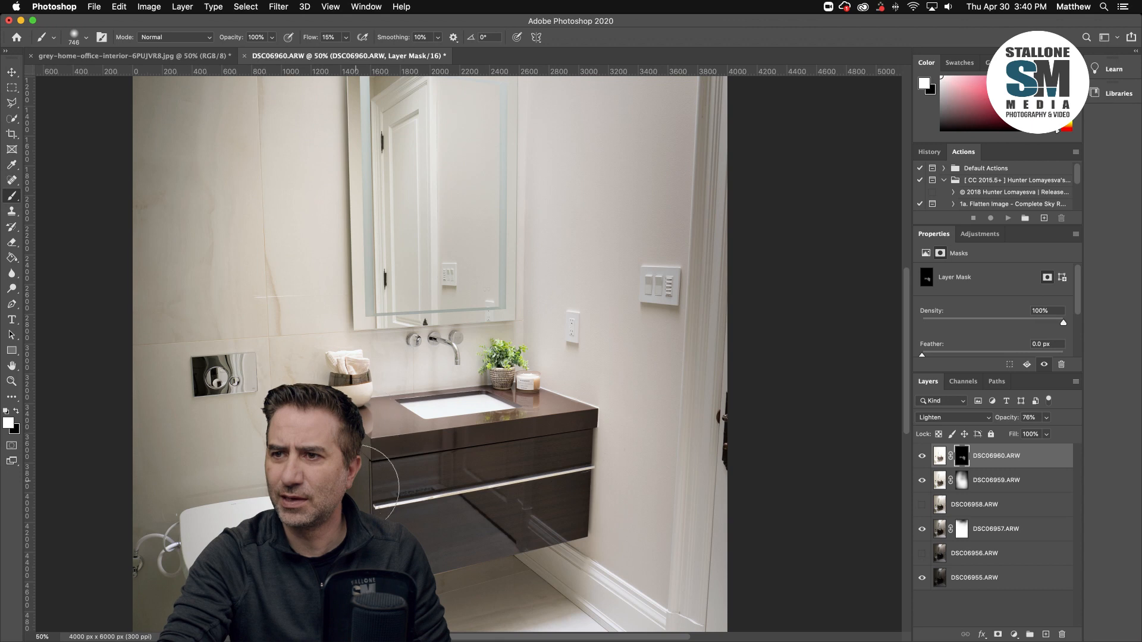
{"action": "mouse_move", "coordinate": [399, 559]}
{"action": "left_mouse_down"}
{"action": "mouse_move", "coordinate": [550, 515]}
{"action": "mouse_move", "coordinate": [472, 475]}
{"action": "mouse_move", "coordinate": [438, 486]}
{"action": "mouse_move", "coordinate": [466, 469]}
{"action": "mouse_move", "coordinate": [526, 474]}
{"action": "left_mouse_up"}
Step: Enlarge the brush to 1574 px and paint black on the DSC06959 mask over the bathroom floor
{"action": "left_click", "coordinate": [11, 381]}
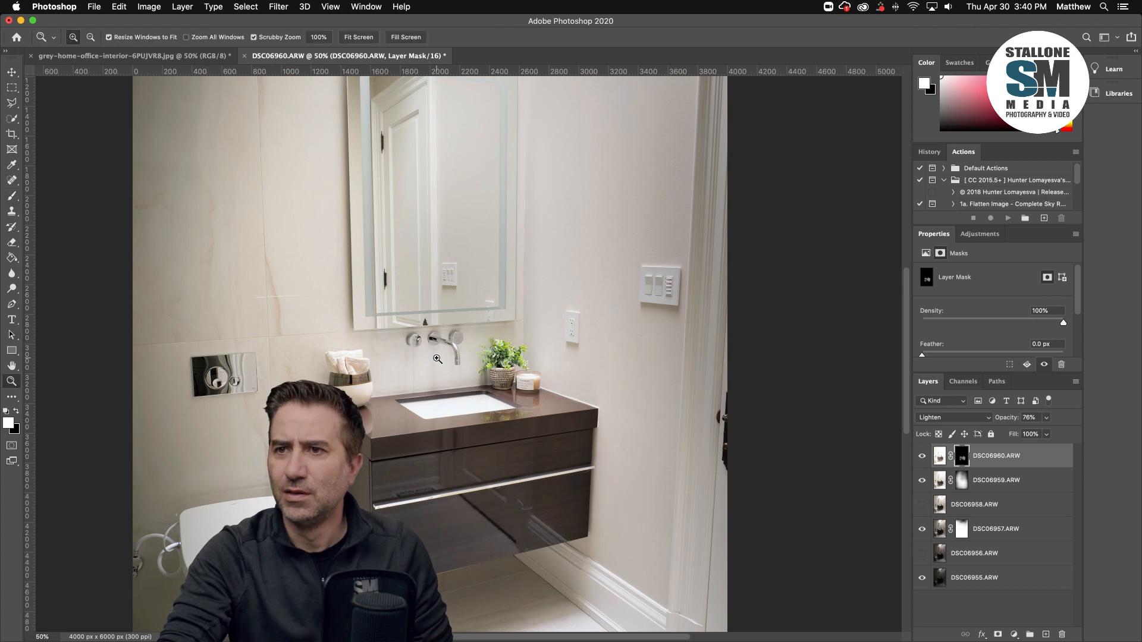
{"action": "right_click", "coordinate": [474, 369]}
{"action": "left_click", "coordinate": [474, 369]}
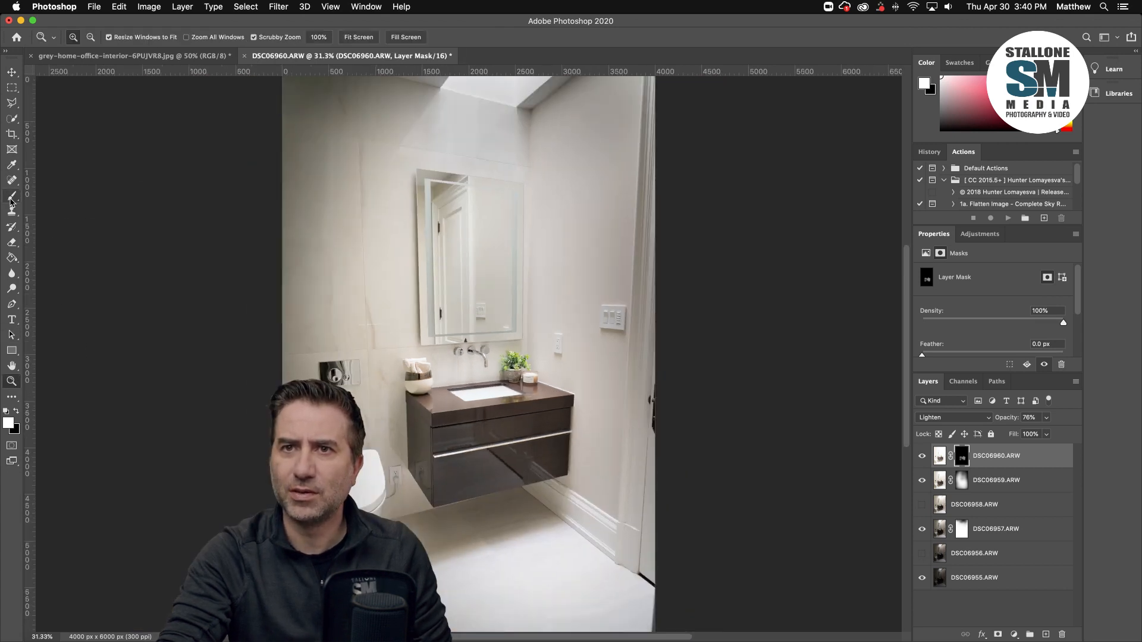
{"action": "left_click", "coordinate": [11, 197]}
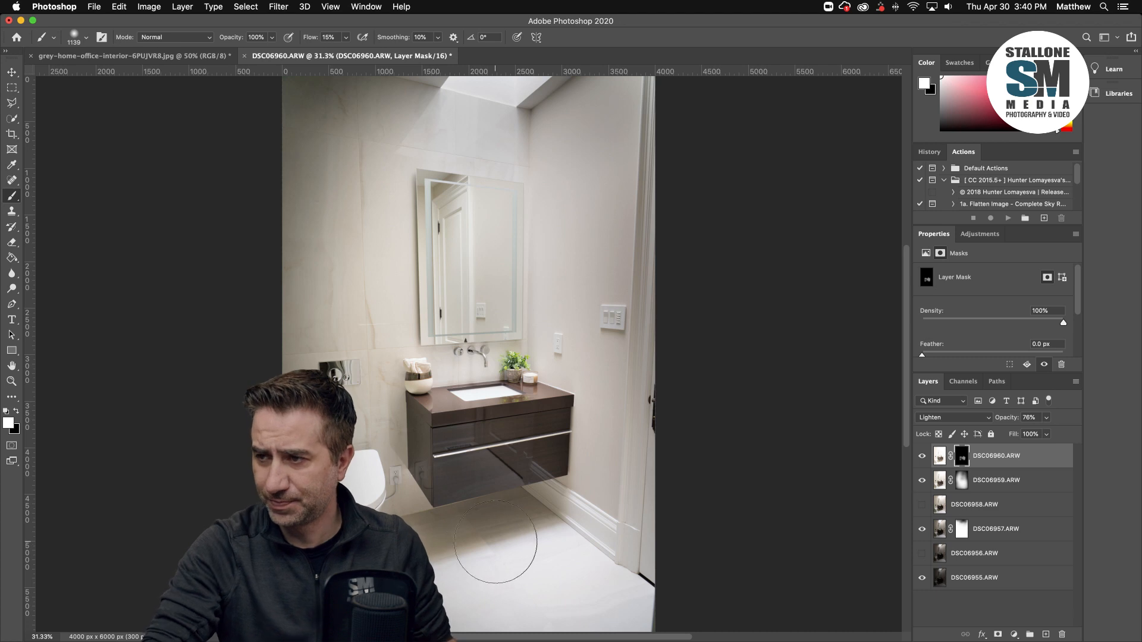
{"action": "left_click_drag", "start_coordinate": [499, 544], "coordinate": [537, 543], "text": "ctrl+alt"}
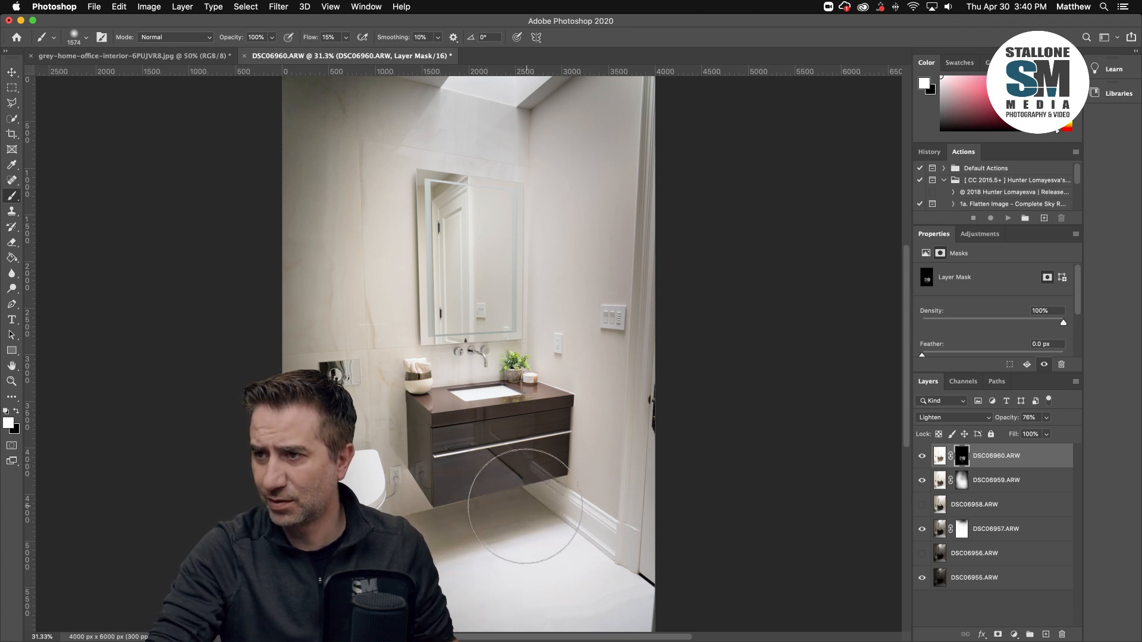
{"action": "left_click", "coordinate": [960, 481]}
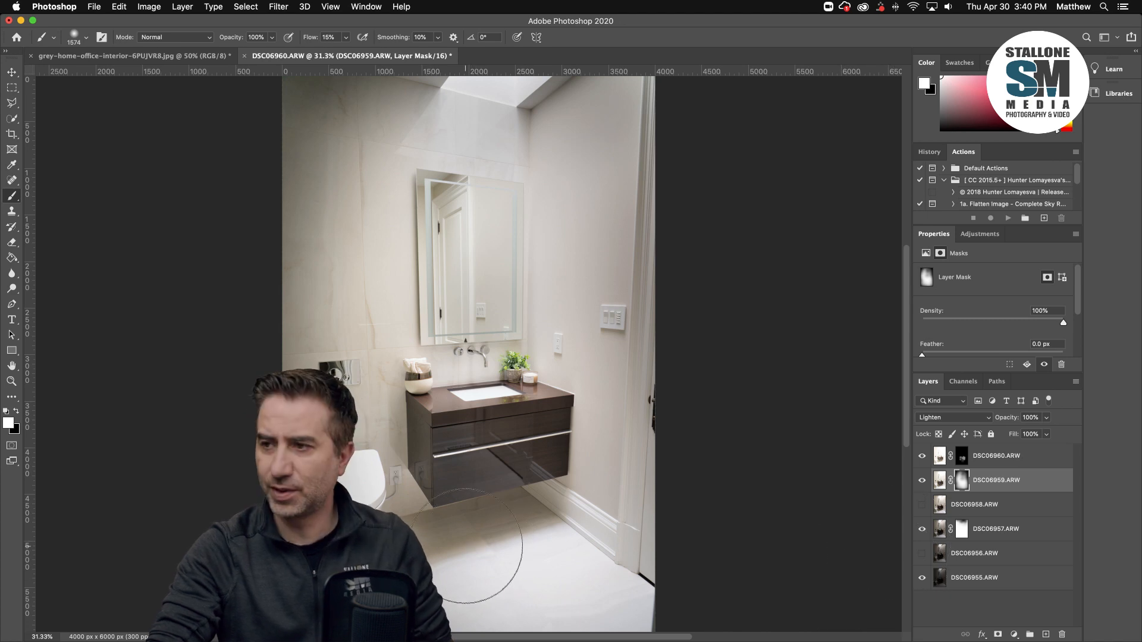
{"action": "key", "text": "x"}
{"action": "mouse_move", "coordinate": [502, 548]}
{"action": "left_mouse_down"}
{"action": "mouse_move", "coordinate": [543, 572]}
{"action": "mouse_move", "coordinate": [578, 561]}
{"action": "mouse_move", "coordinate": [626, 600]}
{"action": "mouse_move", "coordinate": [474, 578]}
{"action": "mouse_move", "coordinate": [488, 594]}
{"action": "left_mouse_up"}
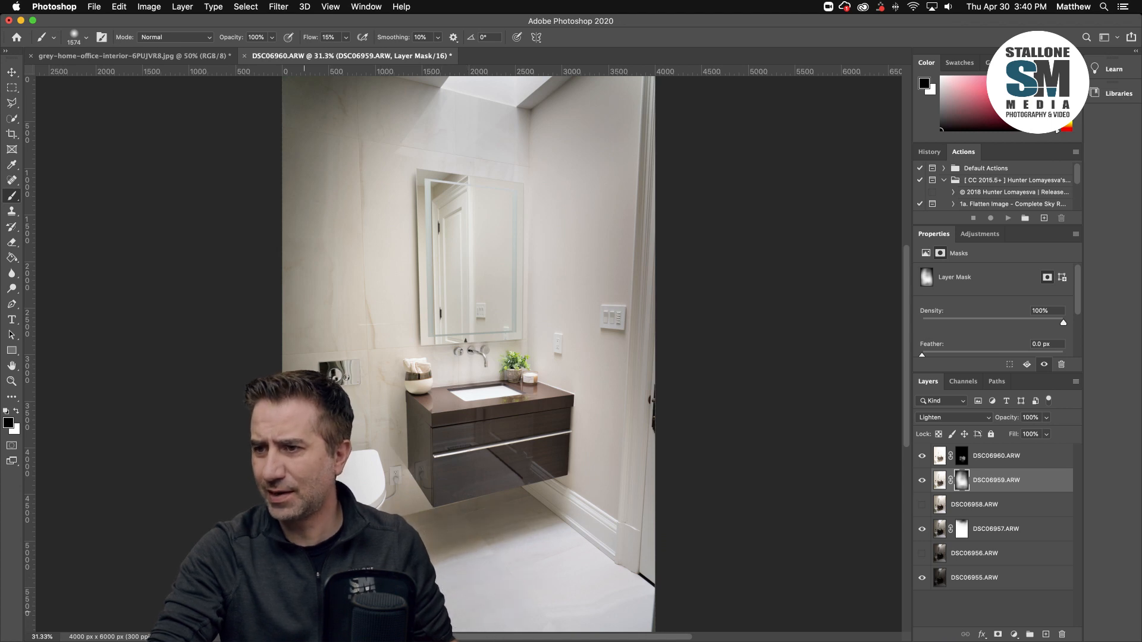
{"action": "mouse_move", "coordinate": [453, 620]}
{"action": "left_mouse_down"}
{"action": "mouse_move", "coordinate": [638, 621]}
{"action": "mouse_move", "coordinate": [616, 623]}
{"action": "mouse_move", "coordinate": [597, 562]}
{"action": "mouse_move", "coordinate": [579, 557]}
{"action": "mouse_move", "coordinate": [503, 594]}
{"action": "left_mouse_up"}
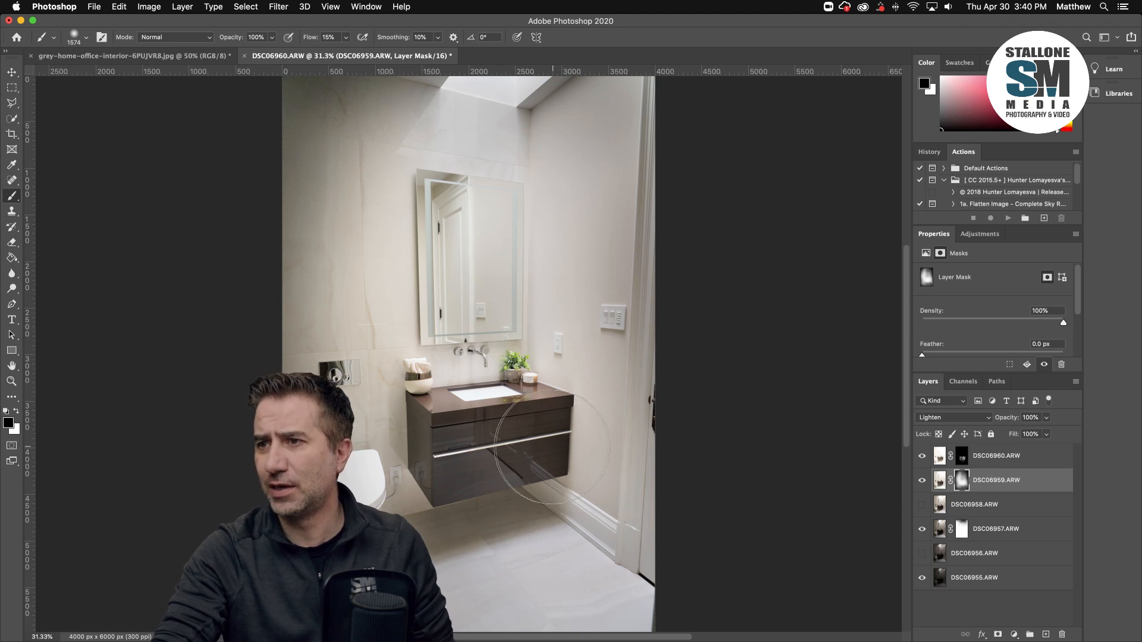
Step: Set the DSC06960 layer's blend mode to Normal
{"action": "left_click", "coordinate": [963, 456]}
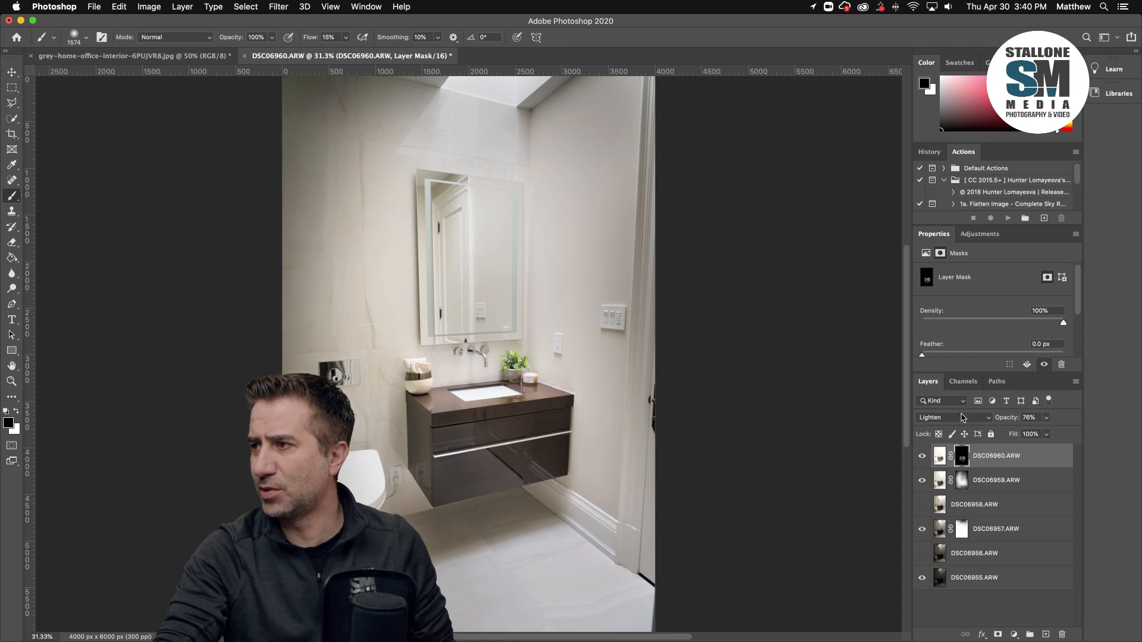
{"action": "left_click", "coordinate": [955, 418]}
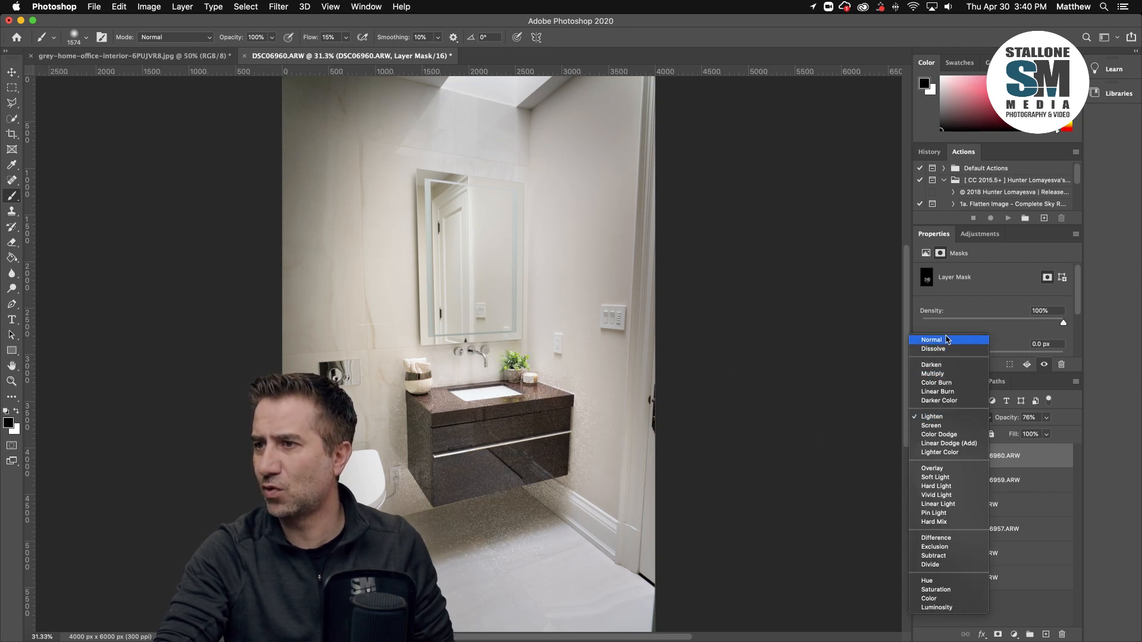
{"action": "key", "text": "Escape"}
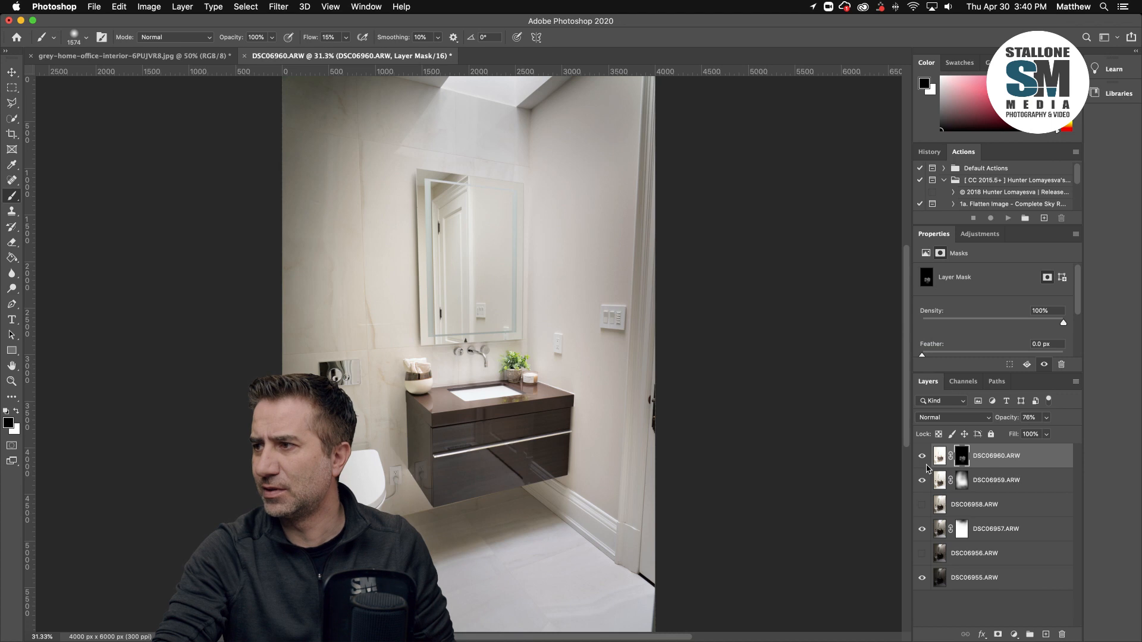
Step: Toggle the DSC06960 layer's visibility repeatedly to compare the image with and without it, leaving the layer shown
{"action": "left_click", "coordinate": [922, 456]}
{"action": "left_click", "coordinate": [922, 456]}
{"action": "left_click", "coordinate": [922, 456]}
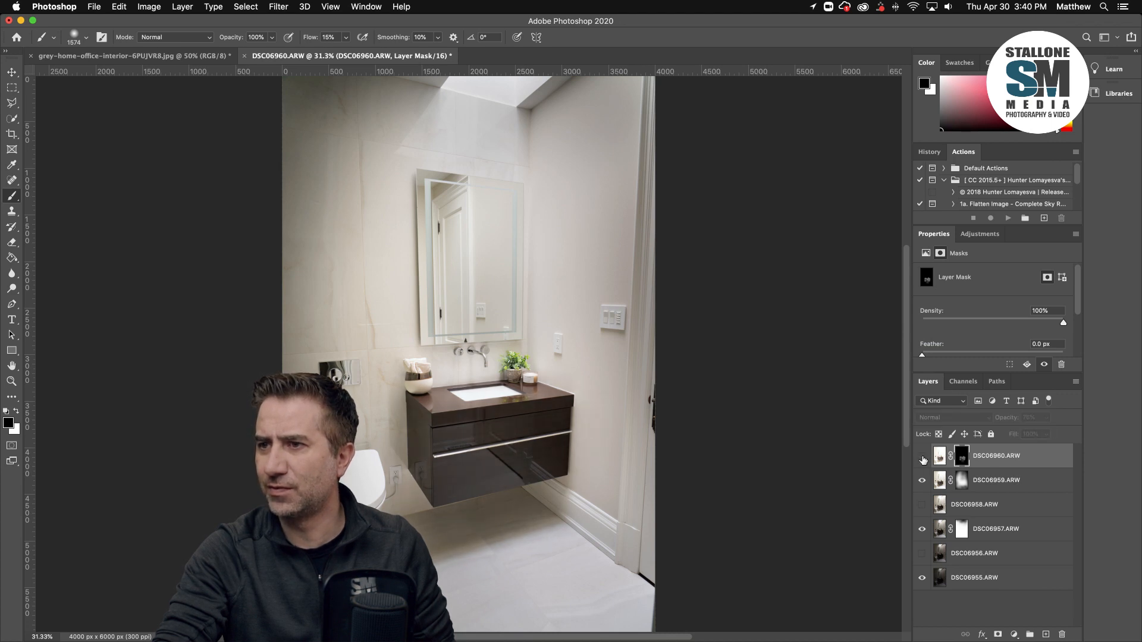
{"action": "left_click", "coordinate": [922, 456]}
{"action": "left_click", "coordinate": [922, 456]}
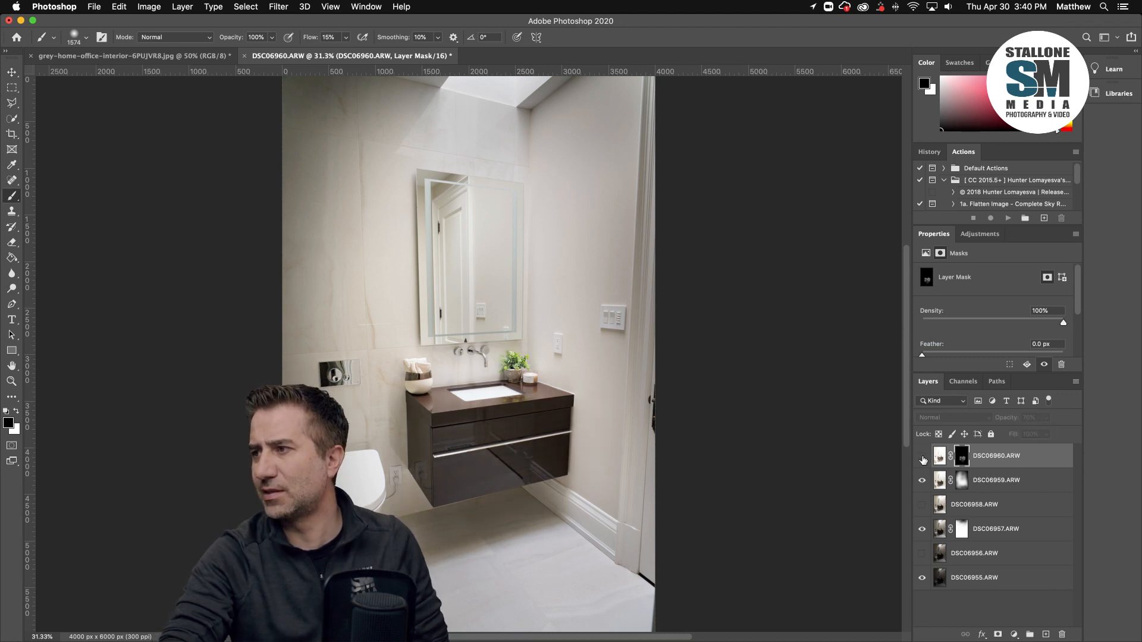
{"action": "left_click", "coordinate": [923, 456]}
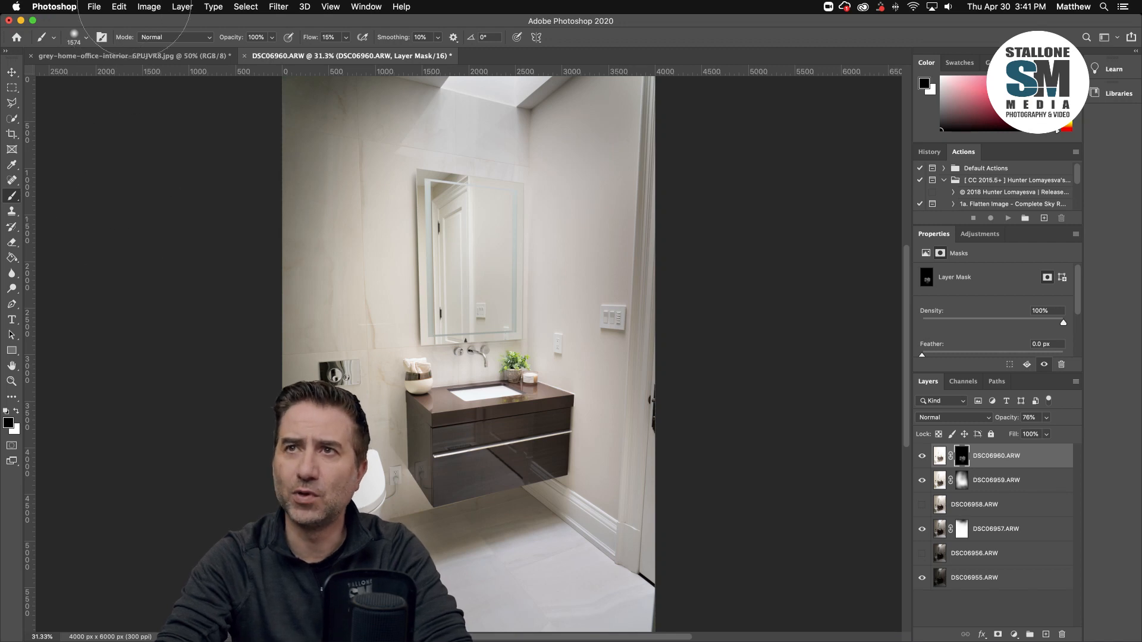
Step: Flatten the image, discarding the hidden layers, and save the file
{"action": "left_click", "coordinate": [182, 6]}
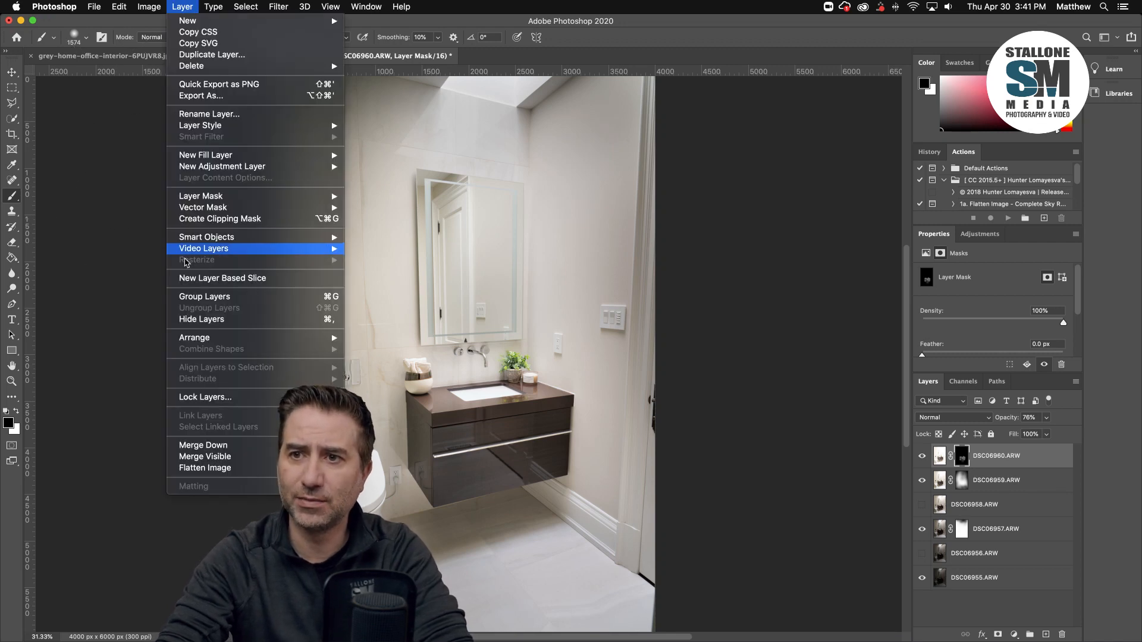
{"action": "left_click", "coordinate": [205, 467]}
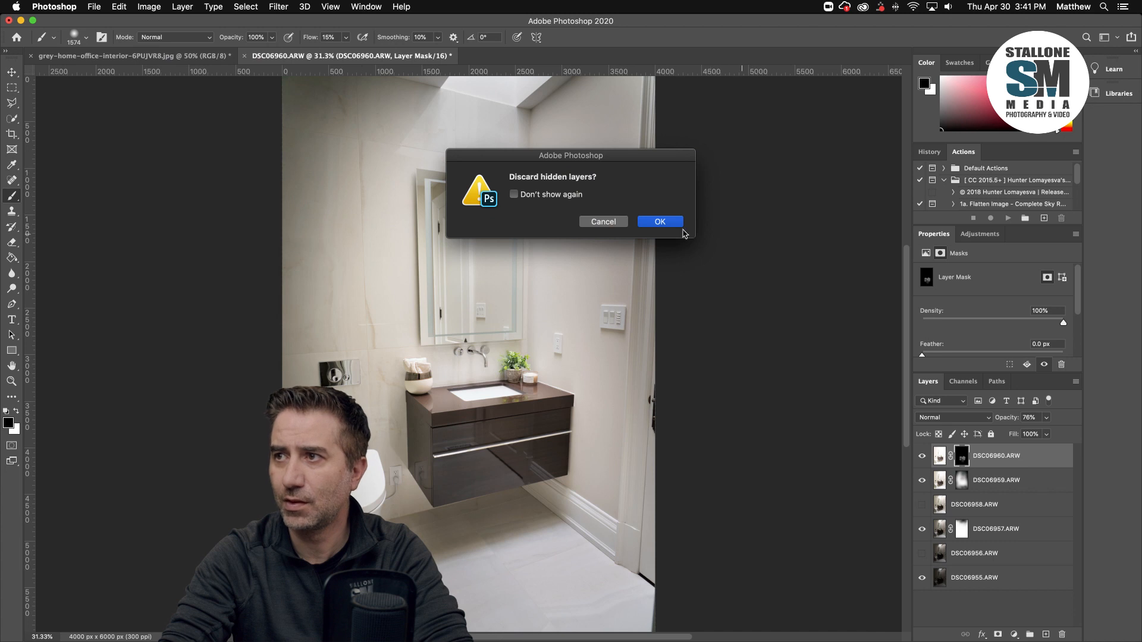
{"action": "left_click", "coordinate": [666, 224]}
{"action": "left_click", "coordinate": [94, 6]}
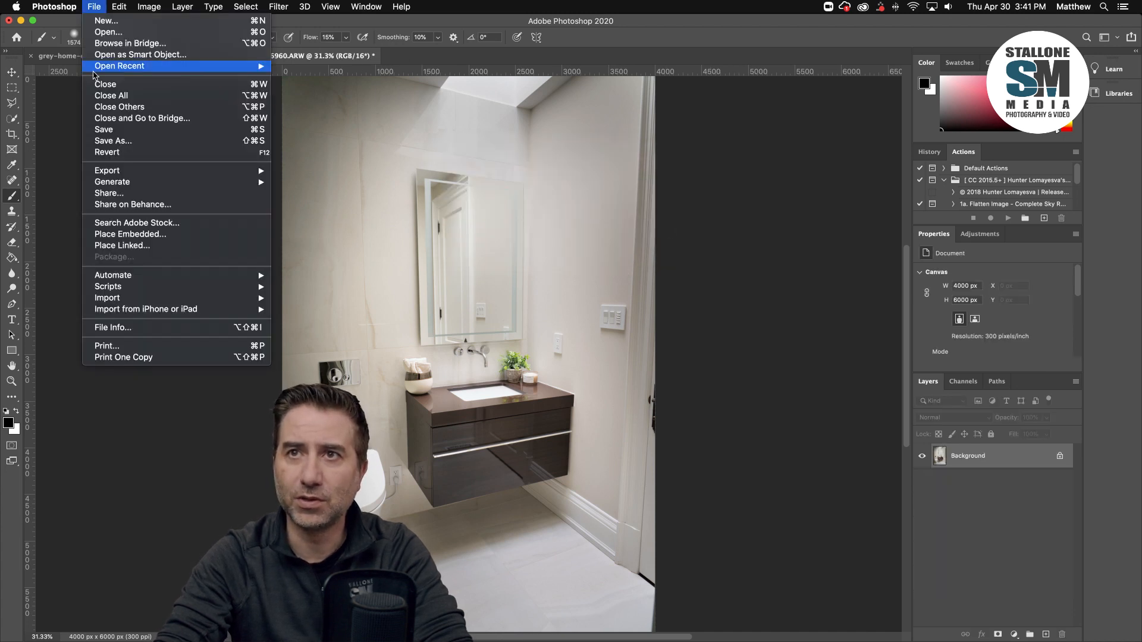
{"action": "left_click", "coordinate": [95, 129]}
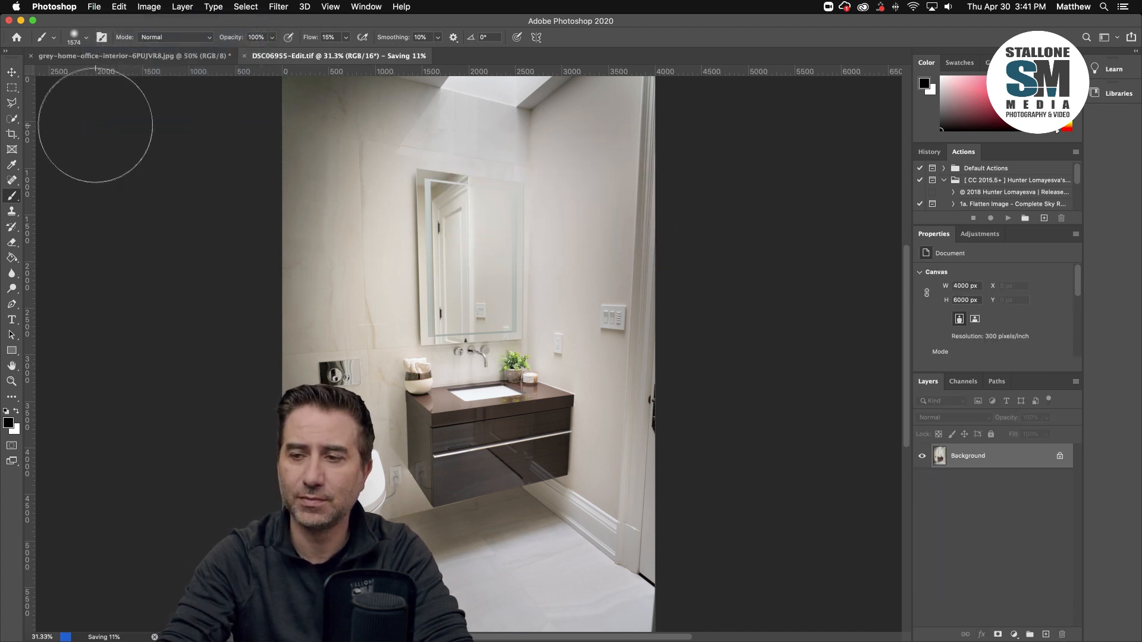
Step: Switch to Lightroom Classic and expand its window to full screen with the blended bathroom photo in Develop
{"action": "mouse_move", "coordinate": [470, 635]}
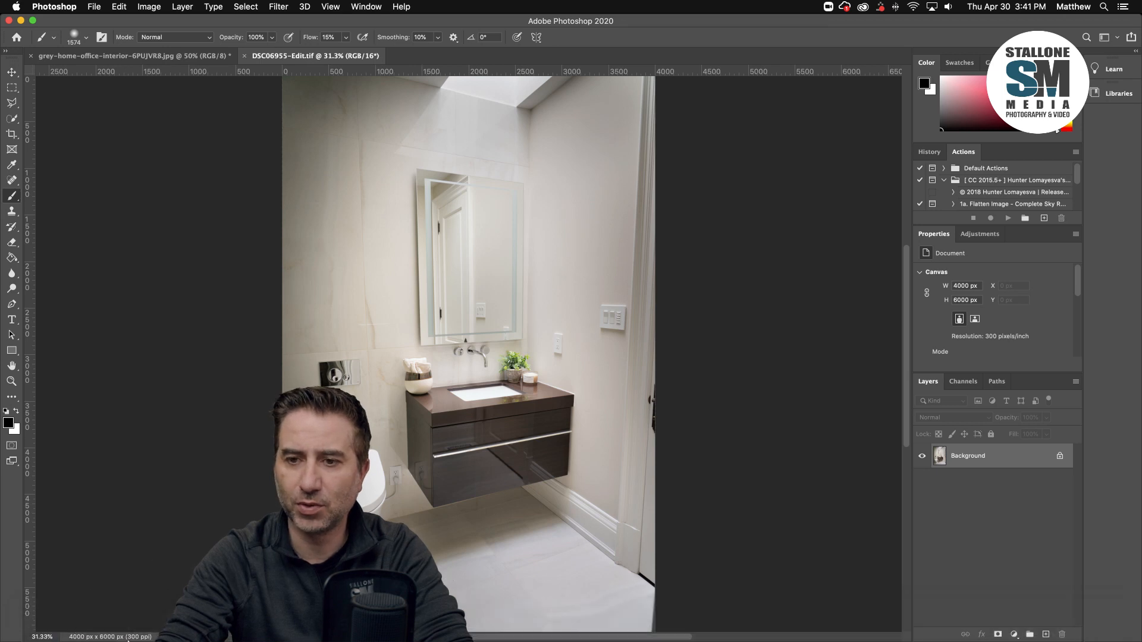
{"action": "left_click", "coordinate": [70, 622]}
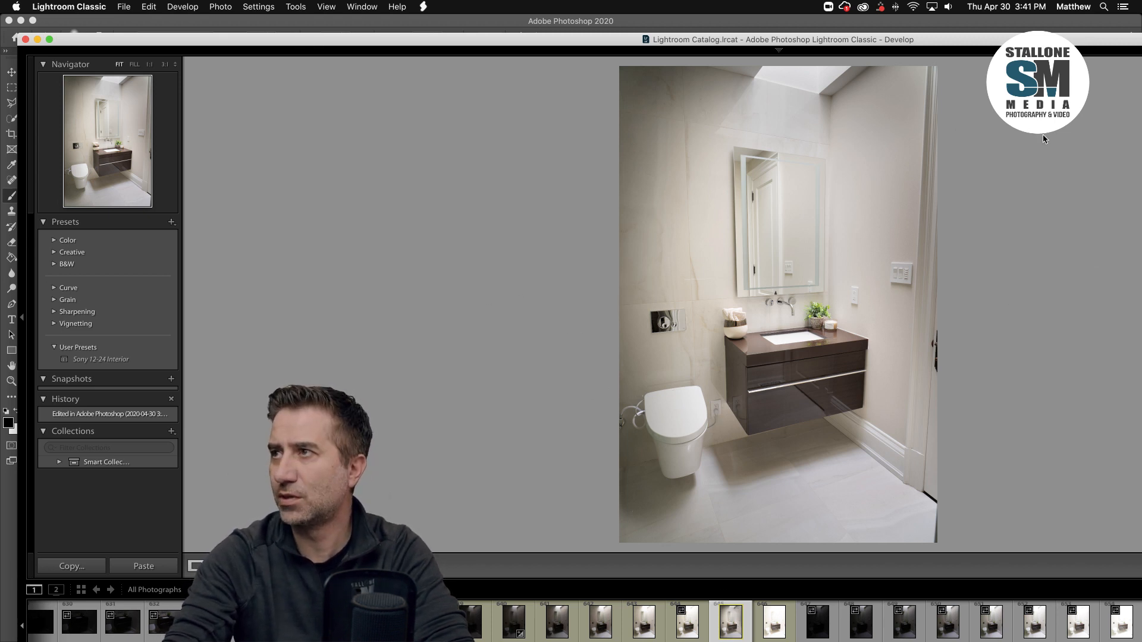
{"action": "left_click", "coordinate": [51, 39]}
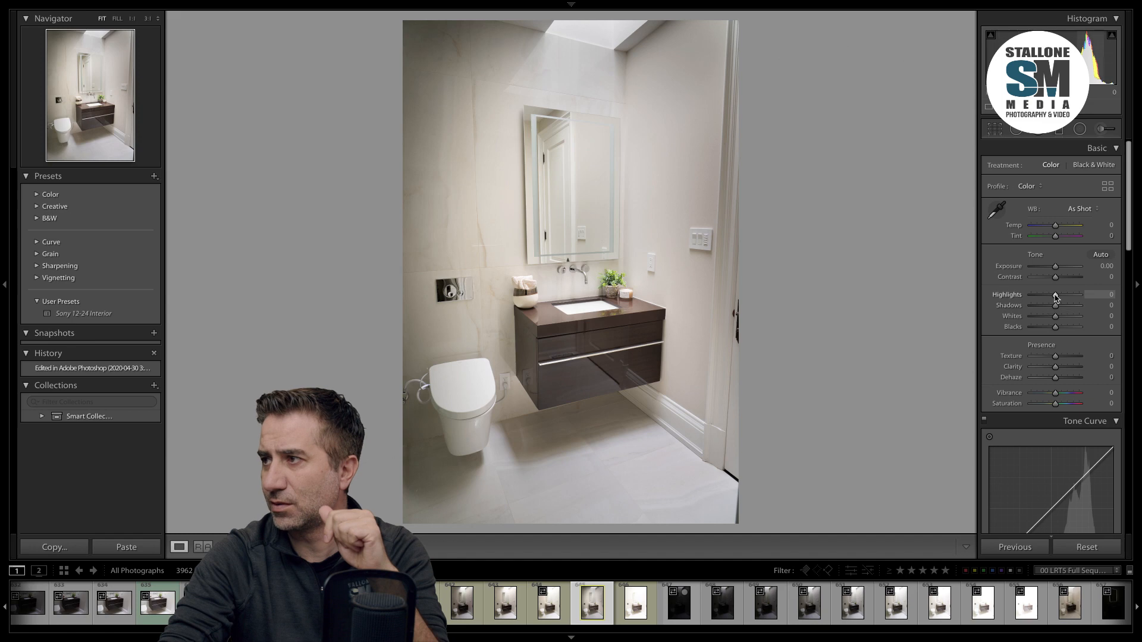
Step: Set the photo's Highlights to -41 and Shadows to +24
{"action": "double_click", "coordinate": [1055, 295]}
{"action": "left_click", "coordinate": [1065, 305]}
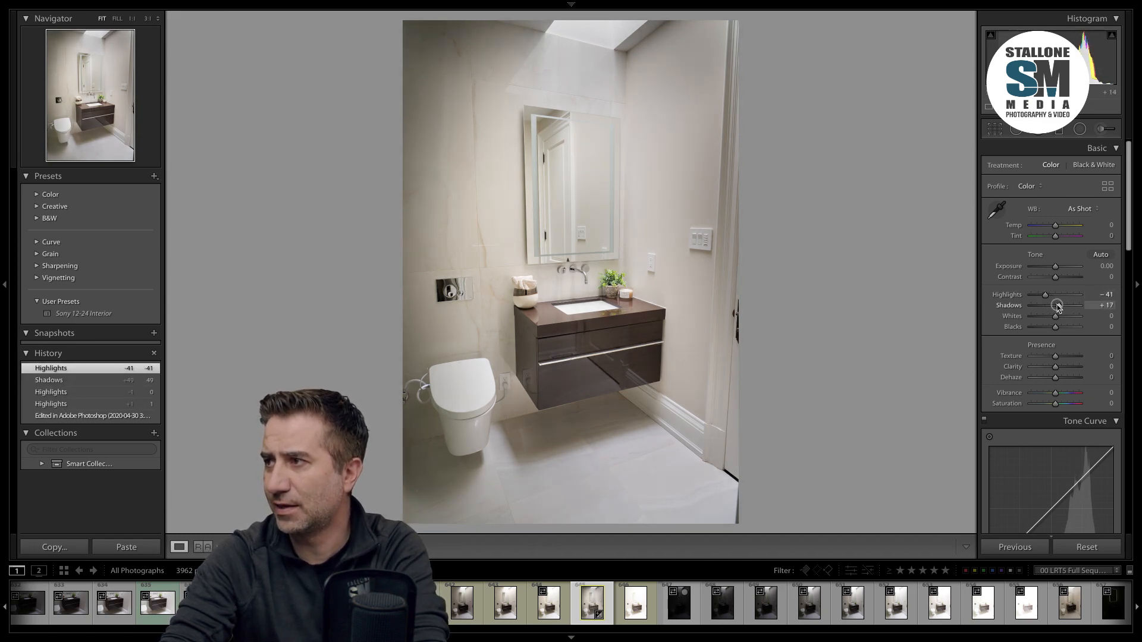
{"action": "left_click", "coordinate": [1061, 306]}
{"action": "left_click_drag", "start_coordinate": [1061, 306], "coordinate": [1059, 306]}
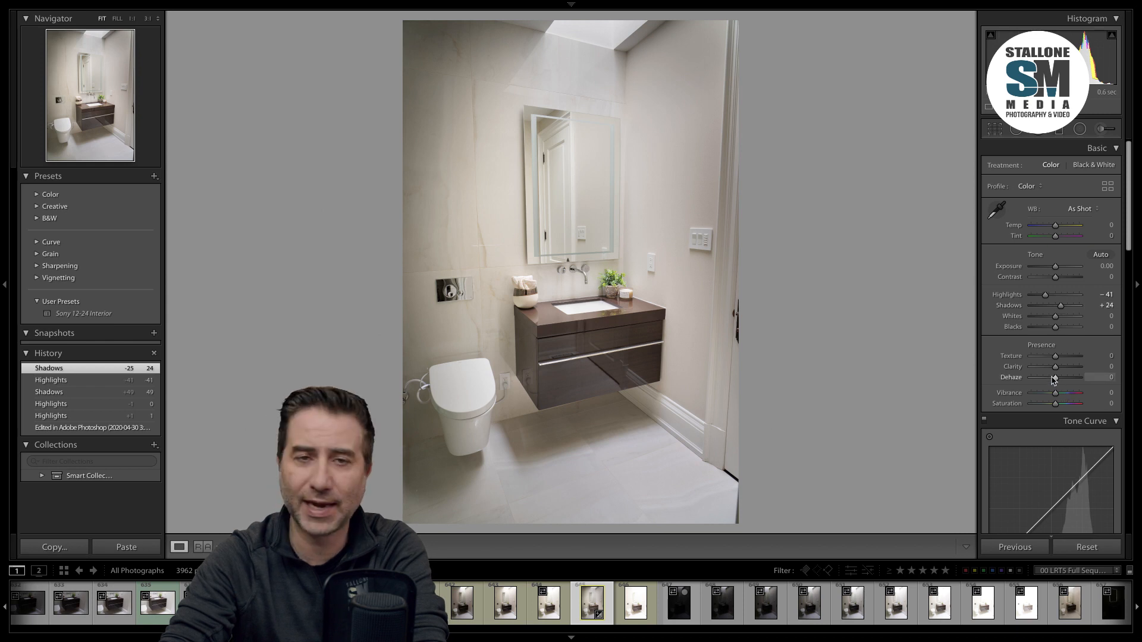
Step: Set Dehaze to +16 and Vibrance to -11
{"action": "left_click_drag", "start_coordinate": [1055, 378], "coordinate": [1063, 379]}
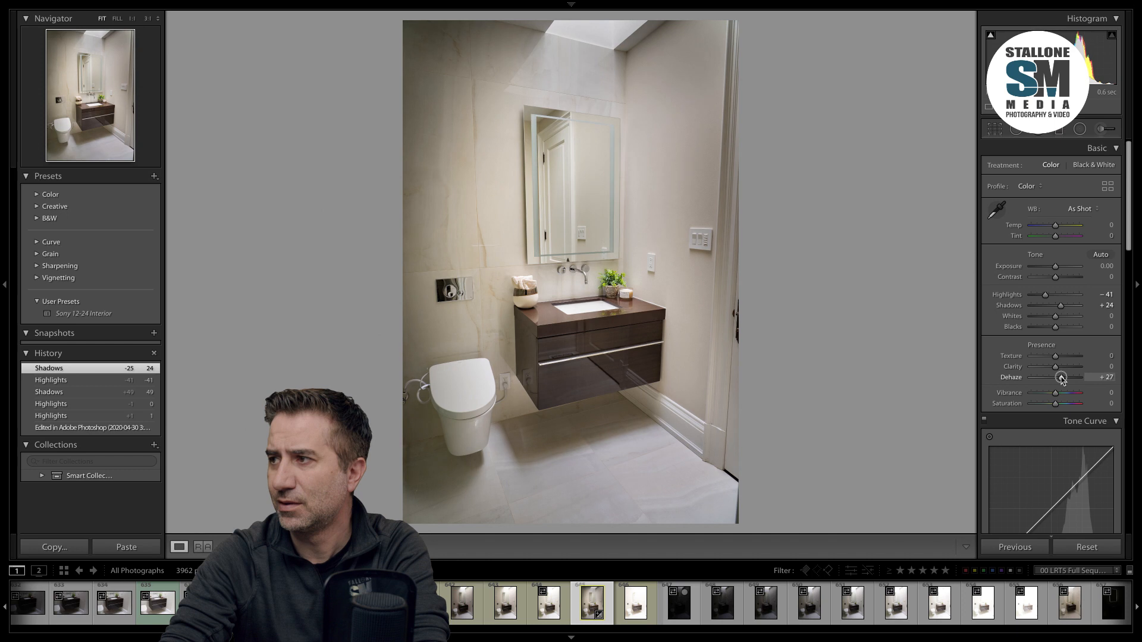
{"action": "left_click_drag", "start_coordinate": [1058, 381], "coordinate": [1056, 395]}
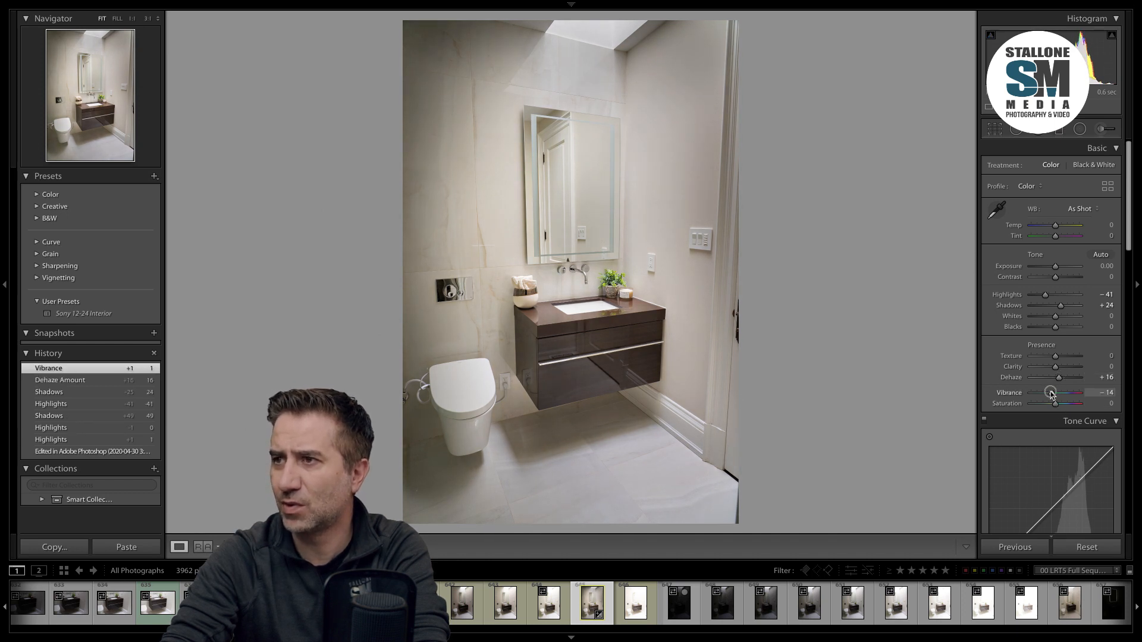
{"action": "left_click_drag", "start_coordinate": [1051, 394], "coordinate": [1052, 394]}
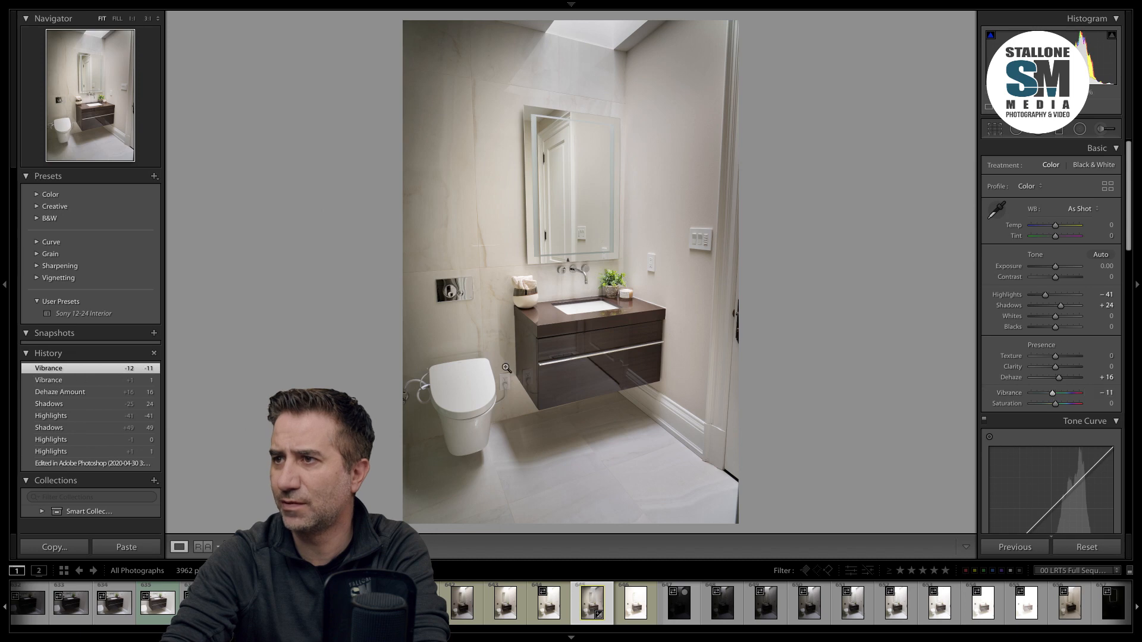
Step: Set a custom white balance by sampling the white sink basin as the neutral target
{"action": "left_click", "coordinate": [583, 300]}
{"action": "left_click", "coordinate": [996, 210]}
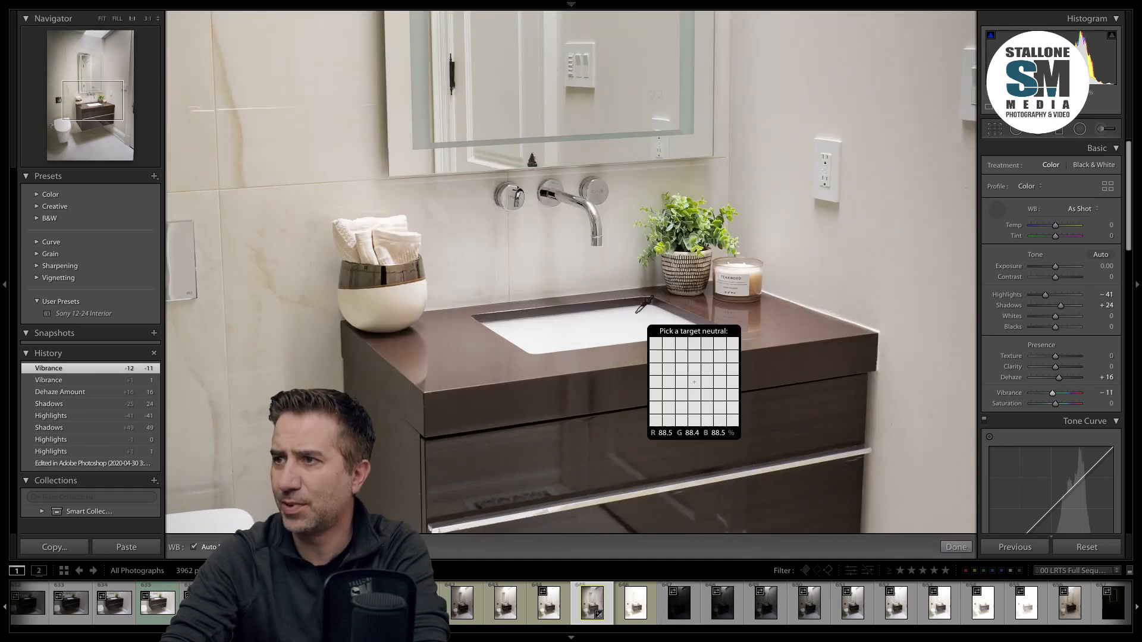
{"action": "left_click", "coordinate": [616, 327]}
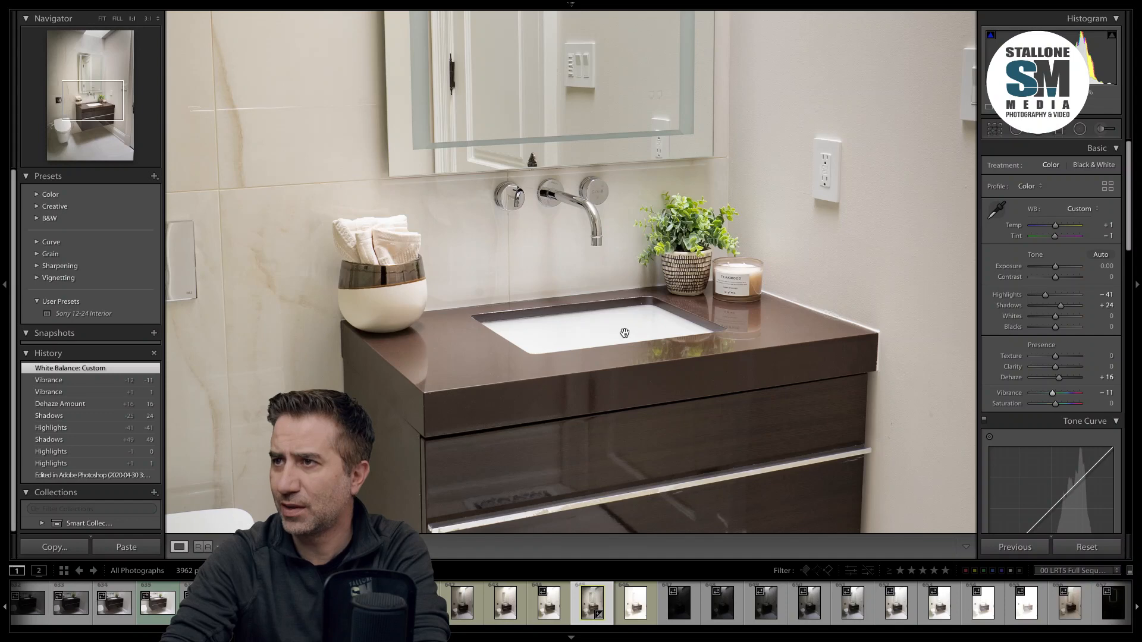
Step: Set the photo's Texture to +6
{"action": "left_click", "coordinate": [624, 332]}
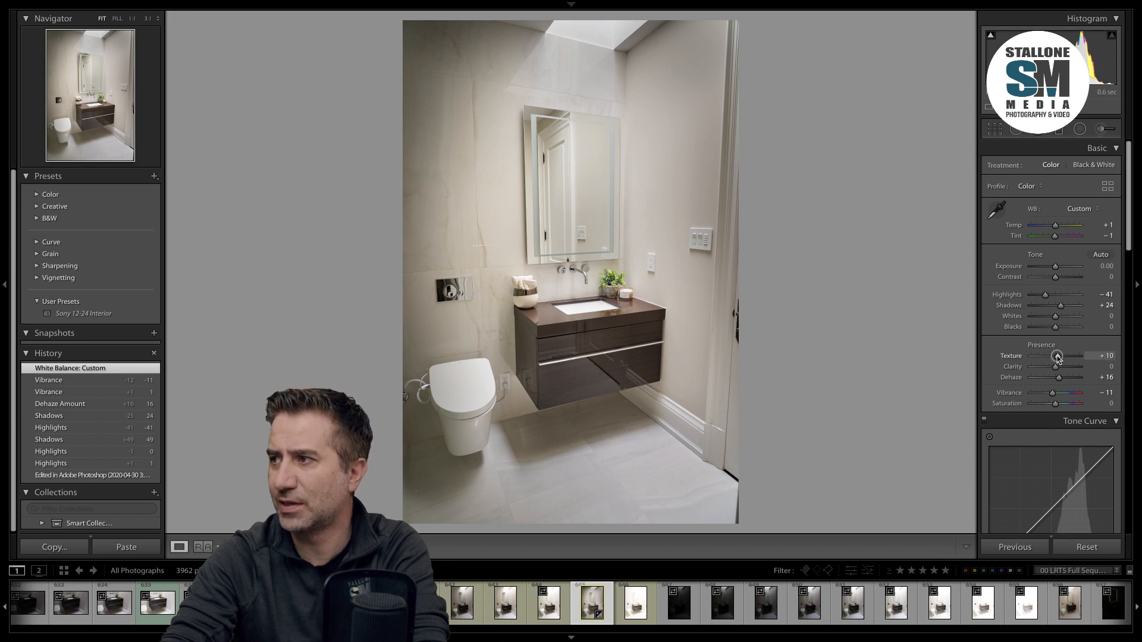
{"action": "left_click_drag", "start_coordinate": [1058, 358], "coordinate": [1056, 358]}
{"action": "scroll", "coordinate": [1050, 369], "scroll_direction": "down", "scroll_amount": 10}
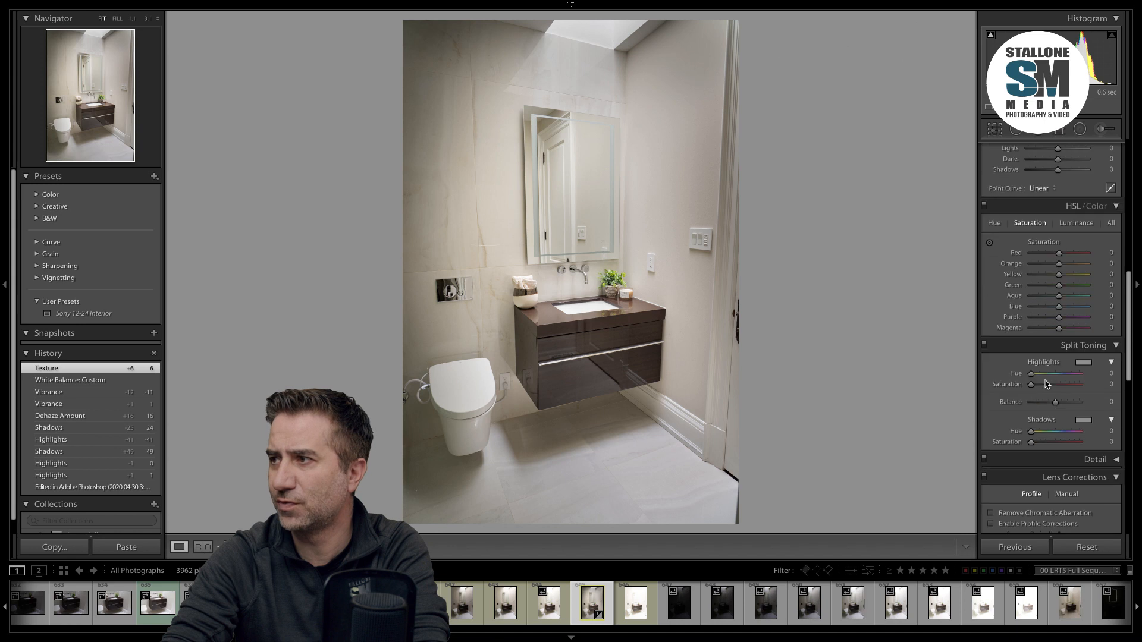
Step: Apply the Auto Upright correction, set the Vertical transform to +12, and enable Constrain Crop
{"action": "scroll", "coordinate": [1046, 386], "scroll_direction": "down", "scroll_amount": 8}
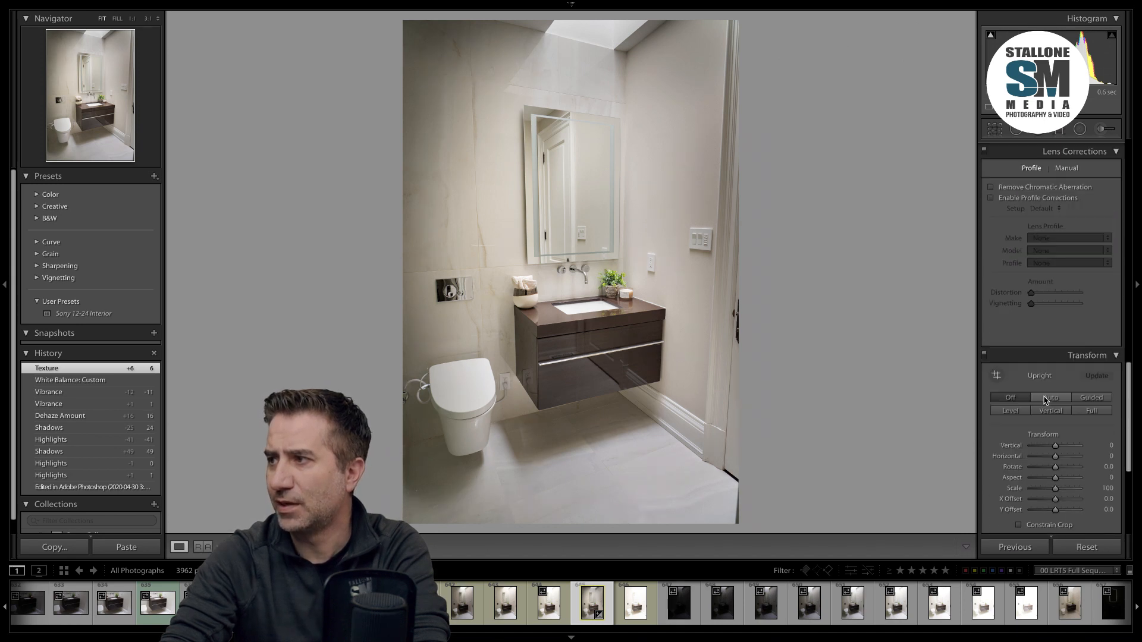
{"action": "scroll", "coordinate": [1063, 323], "scroll_direction": "down", "scroll_amount": 2}
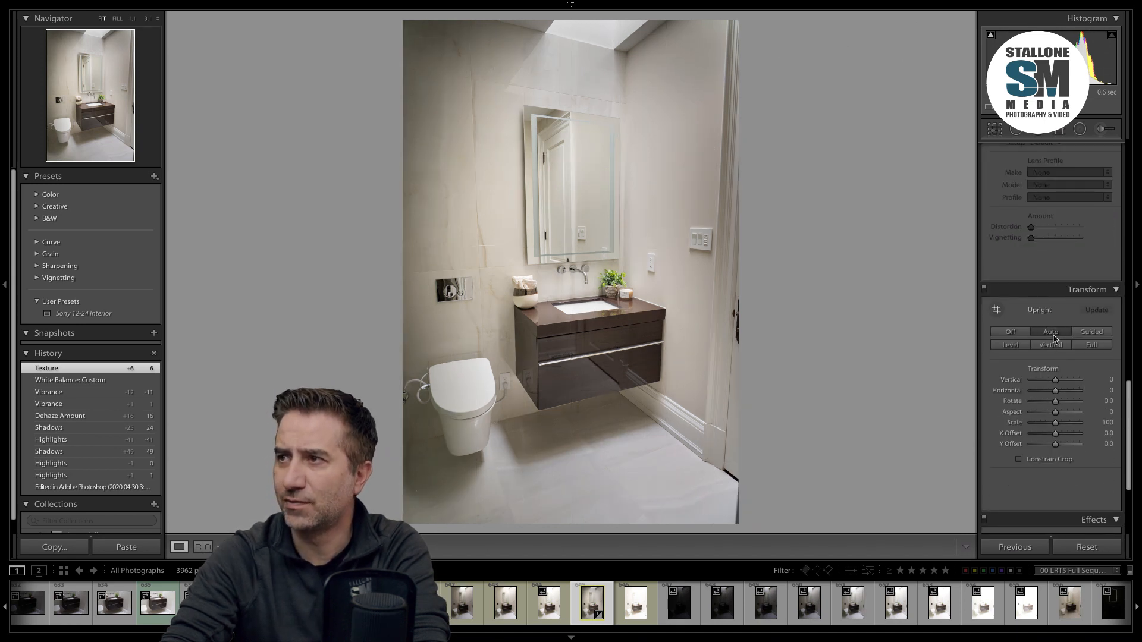
{"action": "left_click", "coordinate": [1052, 337]}
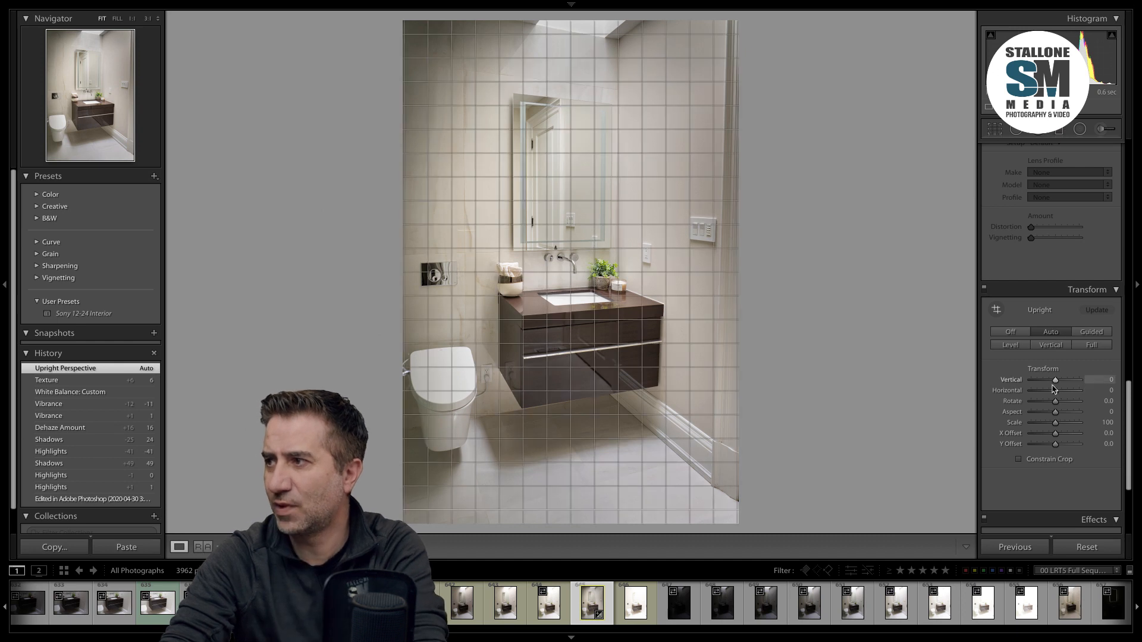
{"action": "left_click_drag", "start_coordinate": [1055, 382], "coordinate": [1059, 383]}
{"action": "left_click", "coordinate": [1017, 459]}
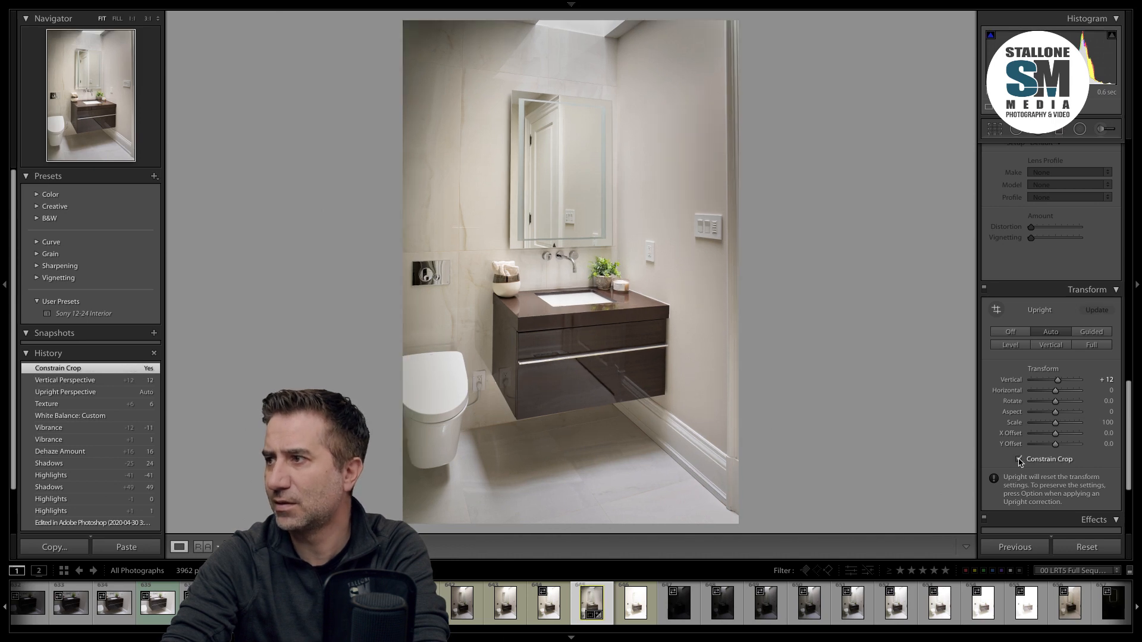
Step: Crop the photo tighter from its lower edge at the original aspect ratio and shift the framing slightly
{"action": "left_click", "coordinate": [995, 129]}
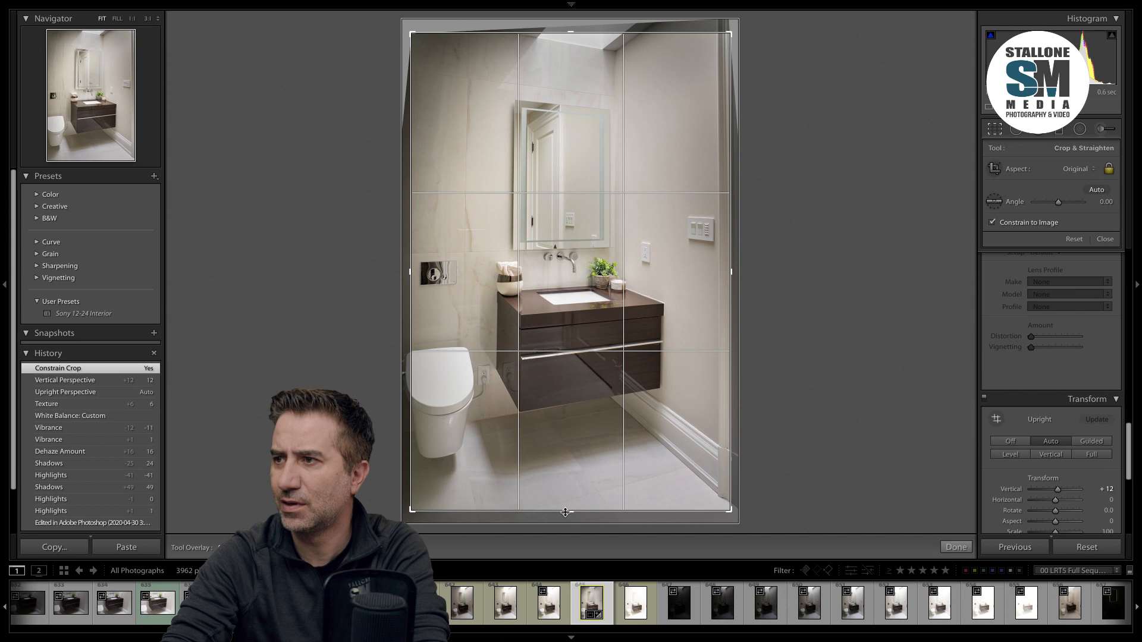
{"action": "left_click_drag", "start_coordinate": [565, 513], "coordinate": [572, 495]}
{"action": "left_click_drag", "start_coordinate": [673, 360], "coordinate": [675, 360]}
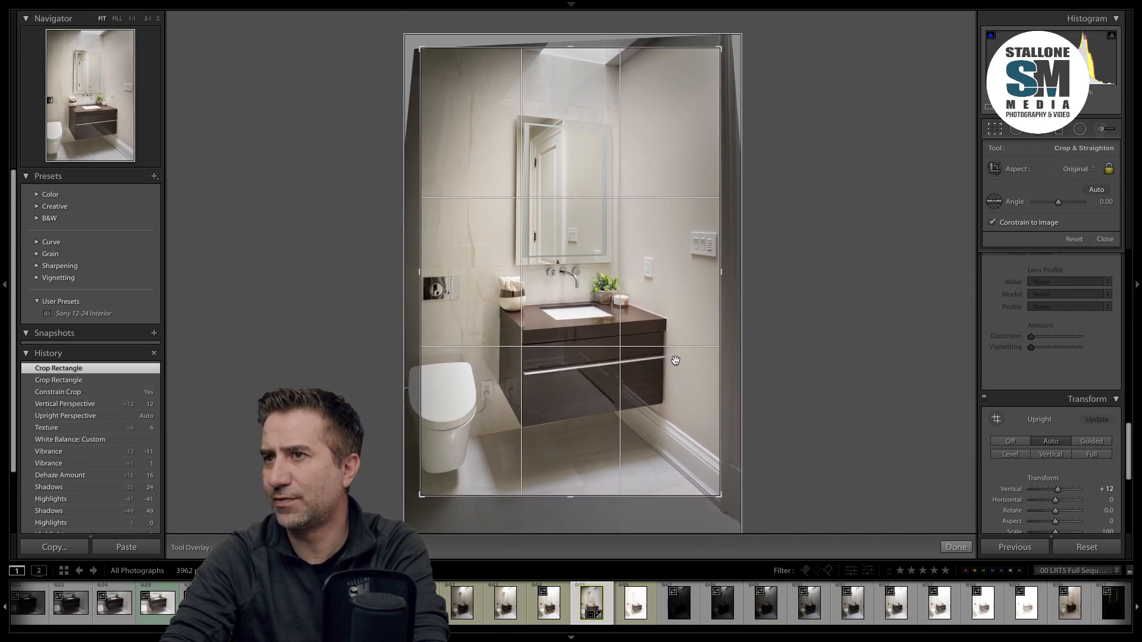
{"action": "left_click", "coordinate": [955, 547]}
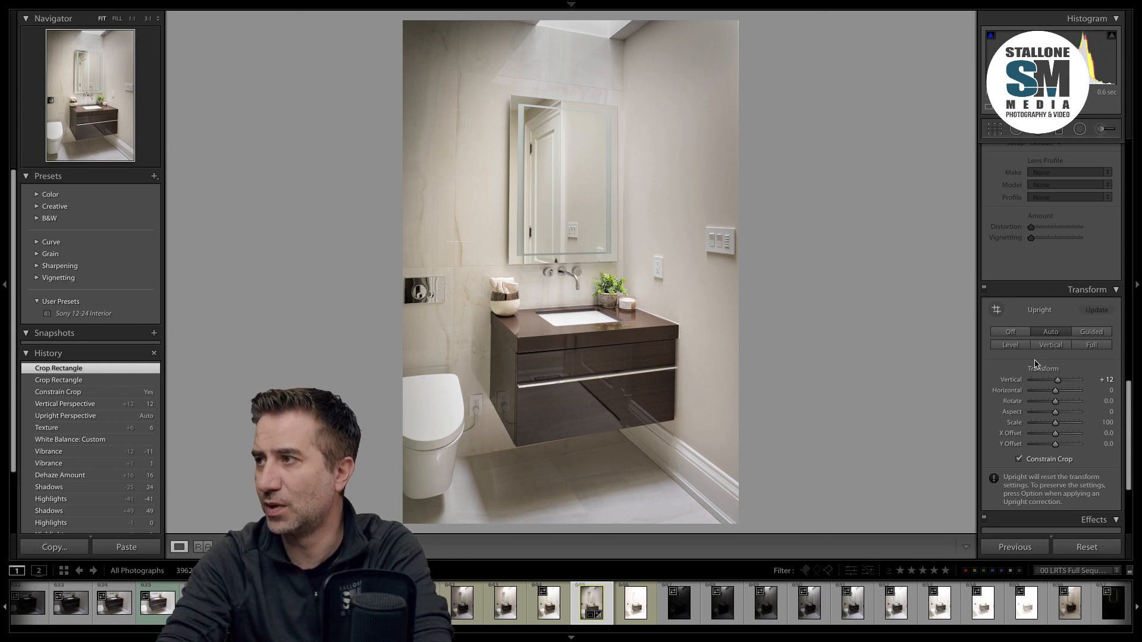
Step: Set the Vertical transform to +11 and the post-crop vignetting Amount to -15
{"action": "left_click", "coordinate": [1063, 418]}
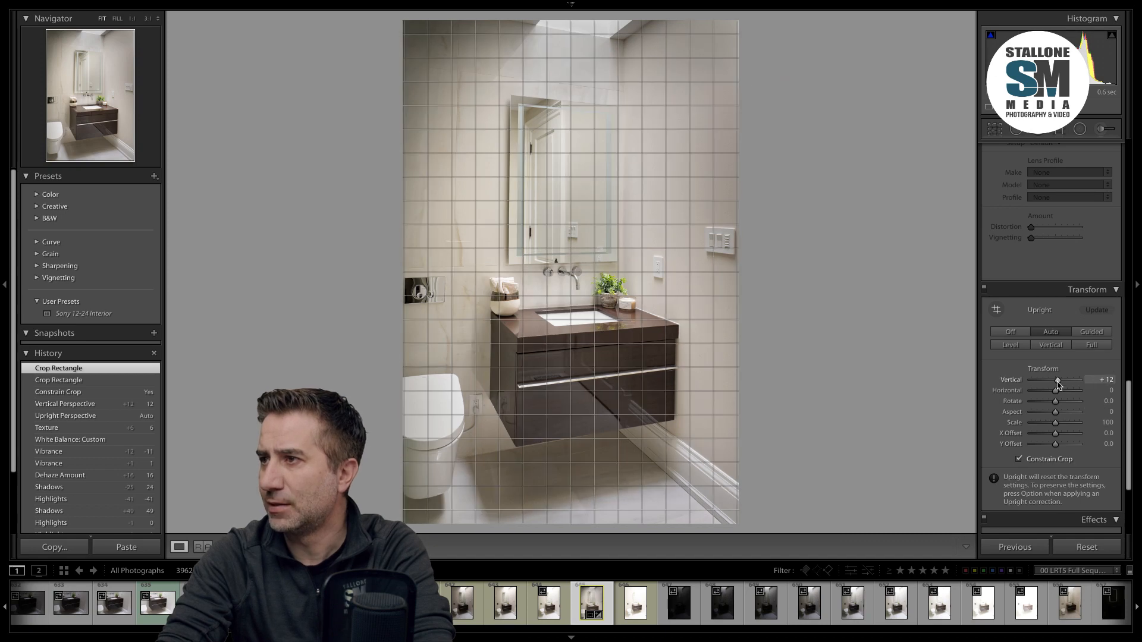
{"action": "scroll", "coordinate": [1057, 384], "scroll_direction": "down", "scroll_amount": 6}
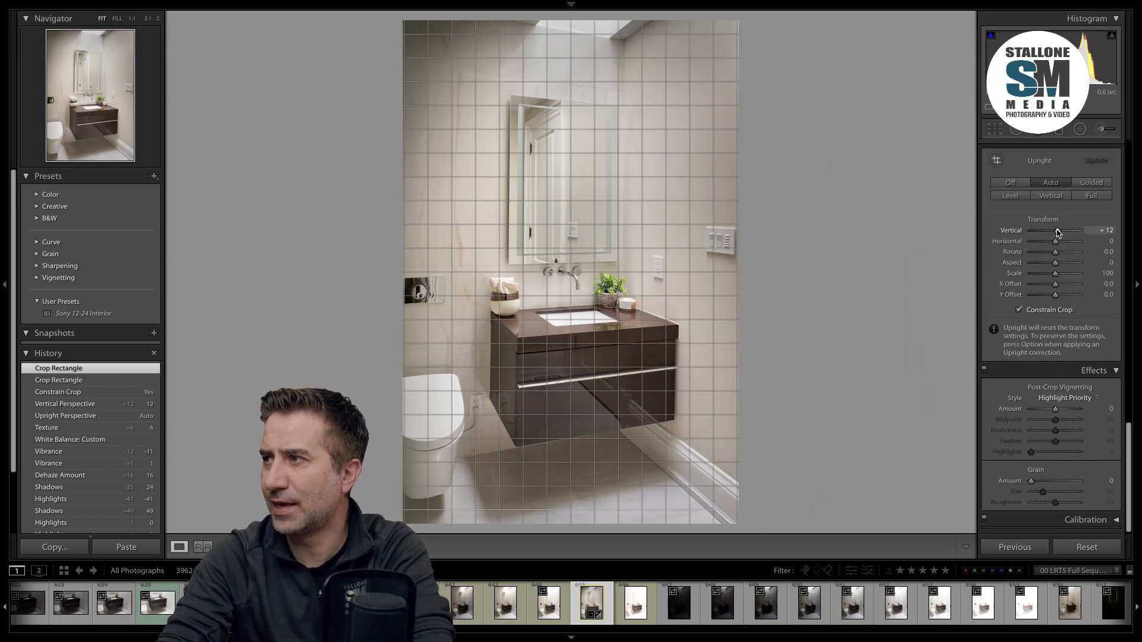
{"action": "left_click_drag", "start_coordinate": [1057, 232], "coordinate": [1058, 232]}
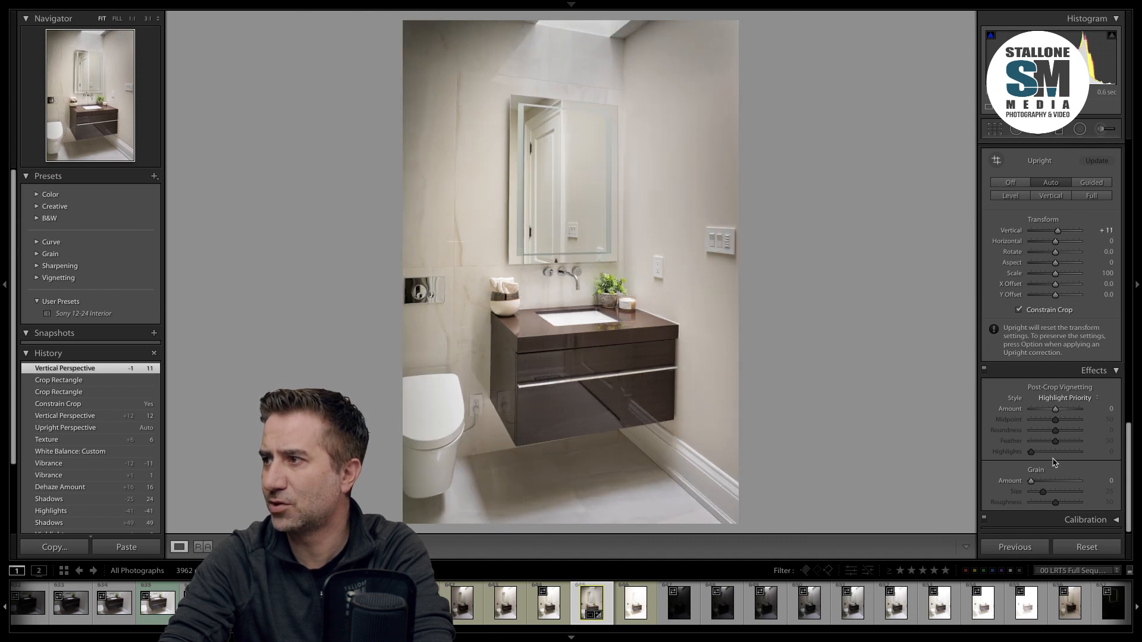
{"action": "left_click_drag", "start_coordinate": [1056, 410], "coordinate": [1049, 410]}
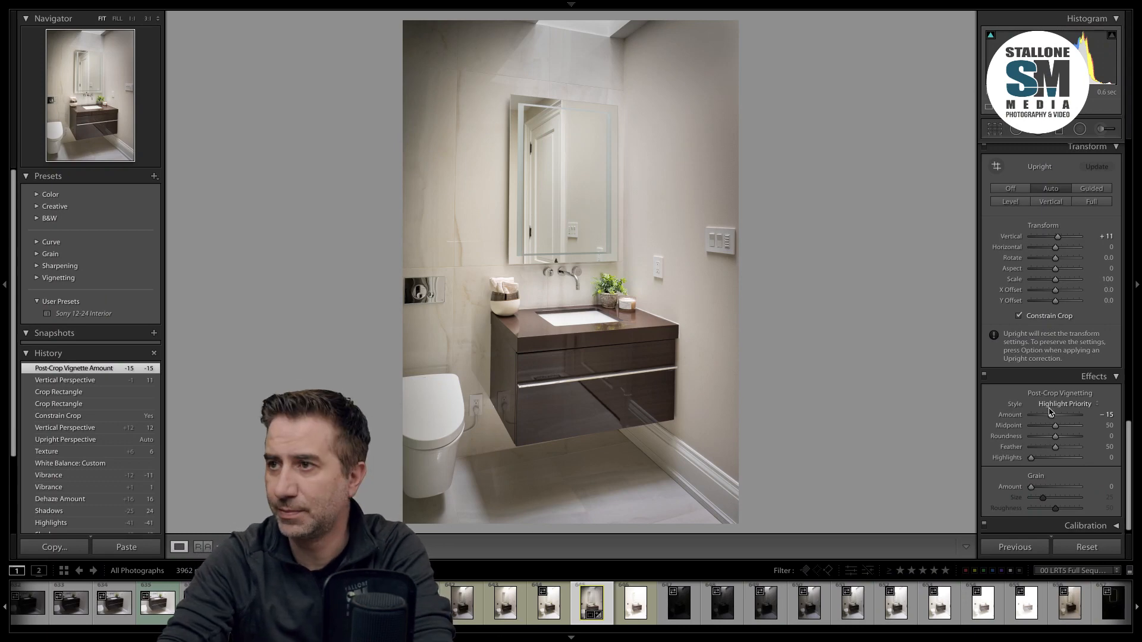
Step: Set the HSL saturation of Blue to -100 and of Green to +17
{"action": "scroll", "coordinate": [1064, 465], "scroll_direction": "up", "scroll_amount": 15}
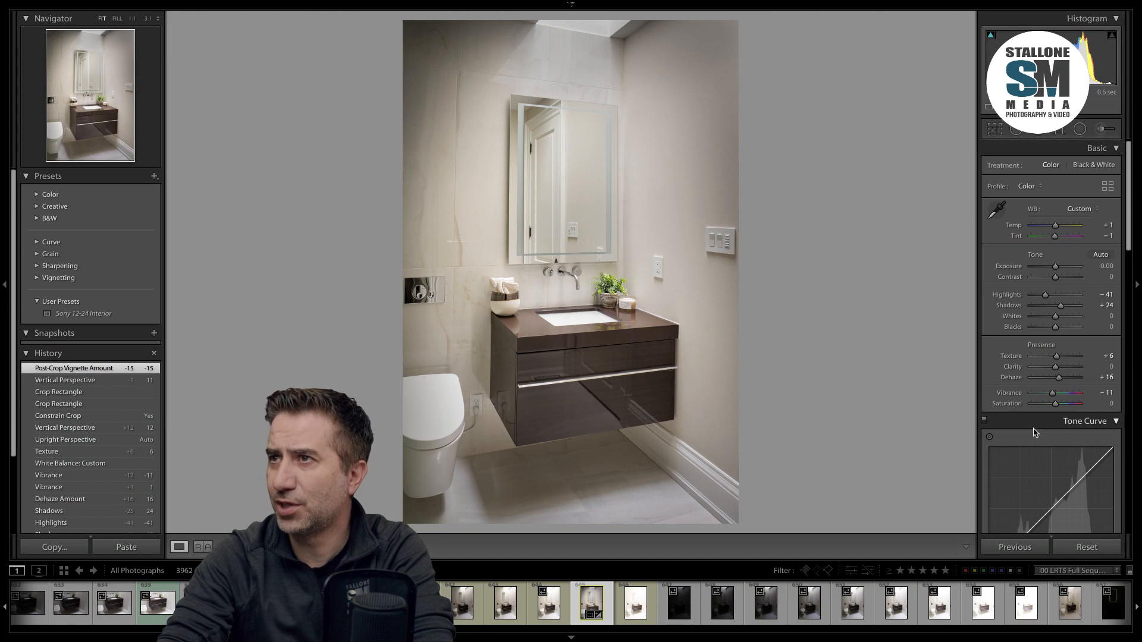
{"action": "scroll", "coordinate": [1041, 416], "scroll_direction": "down", "scroll_amount": 10}
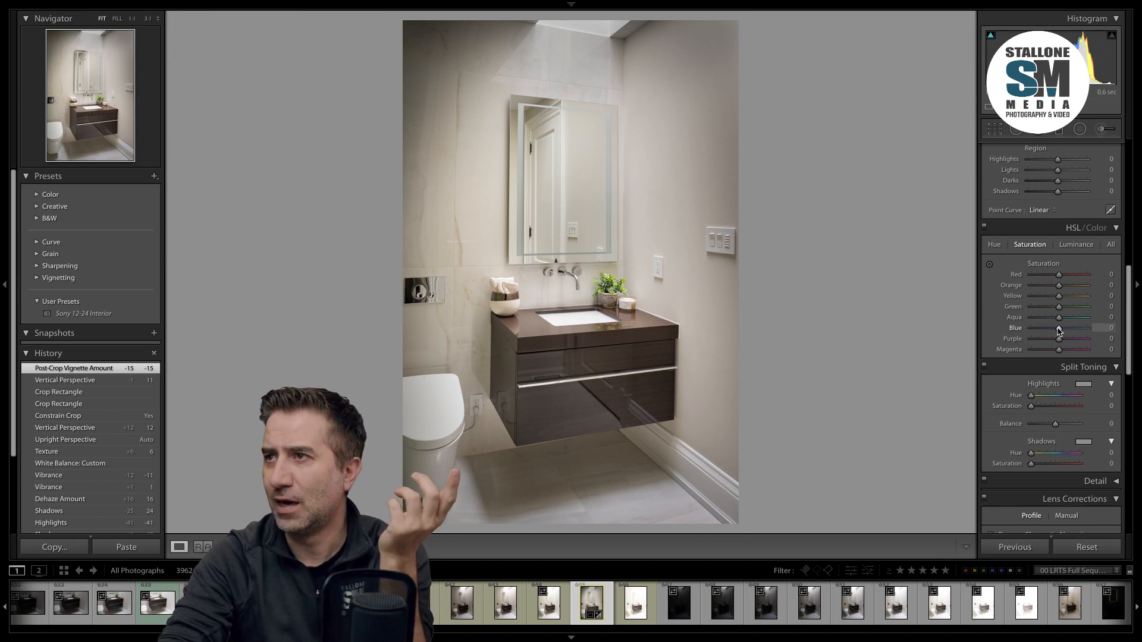
{"action": "left_click_drag", "start_coordinate": [1058, 329], "coordinate": [991, 327]}
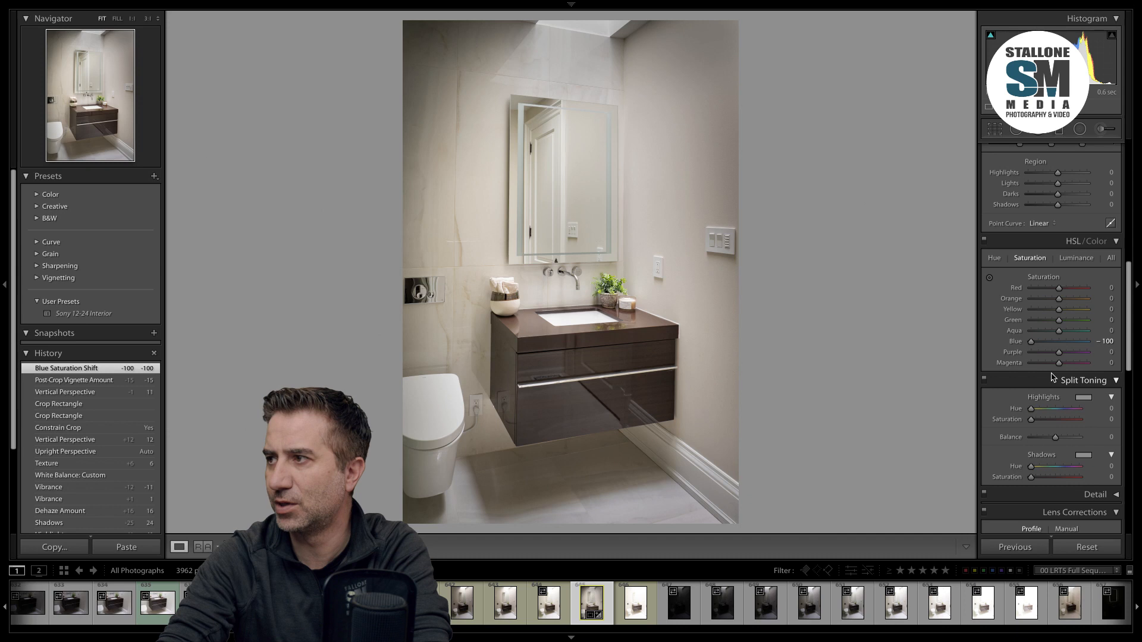
{"action": "scroll", "coordinate": [1058, 336], "scroll_direction": "up", "scroll_amount": 1}
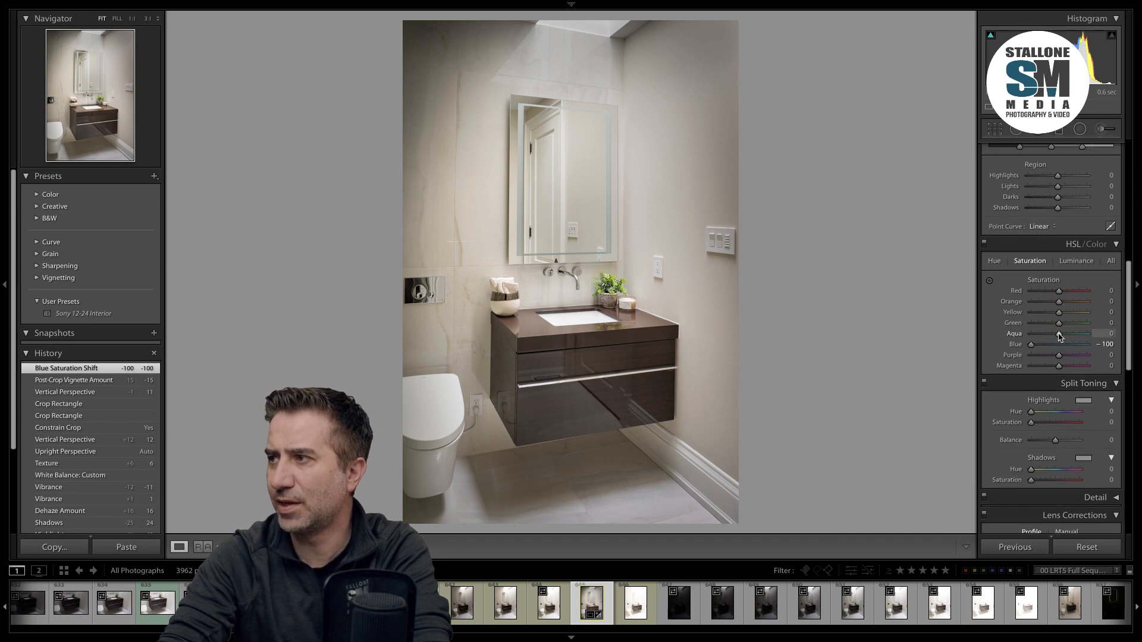
{"action": "scroll", "coordinate": [1059, 335], "scroll_direction": "up", "scroll_amount": 1}
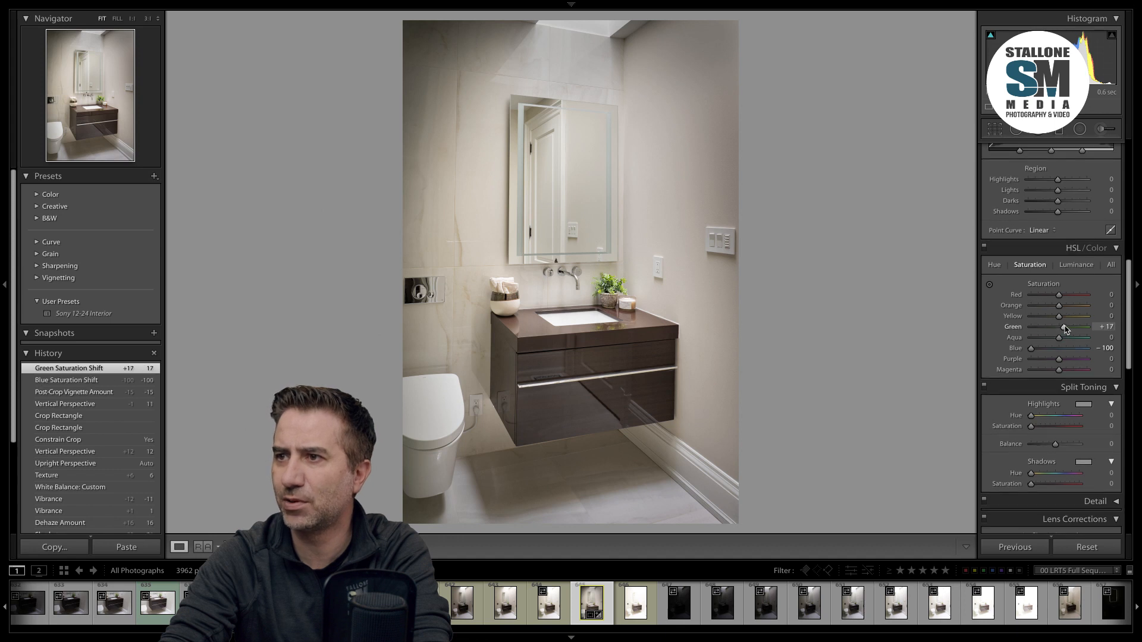
Step: Set Clarity to +20 while checking the vanity close up, then return to the full photo
{"action": "scroll", "coordinate": [1047, 370], "scroll_direction": "up", "scroll_amount": 10}
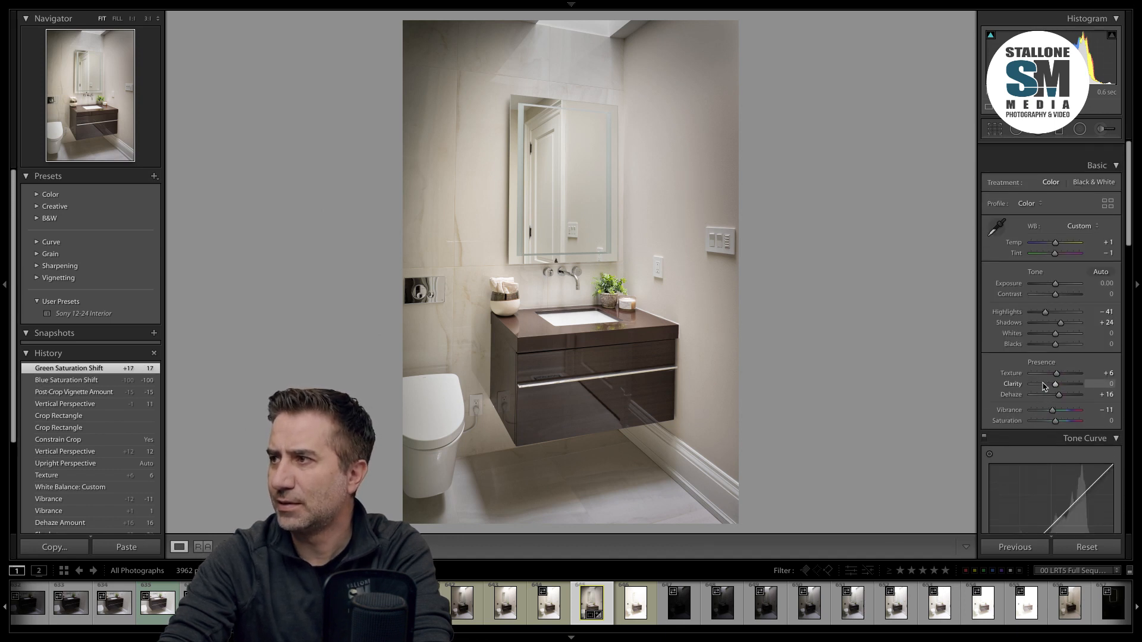
{"action": "left_click", "coordinate": [550, 332]}
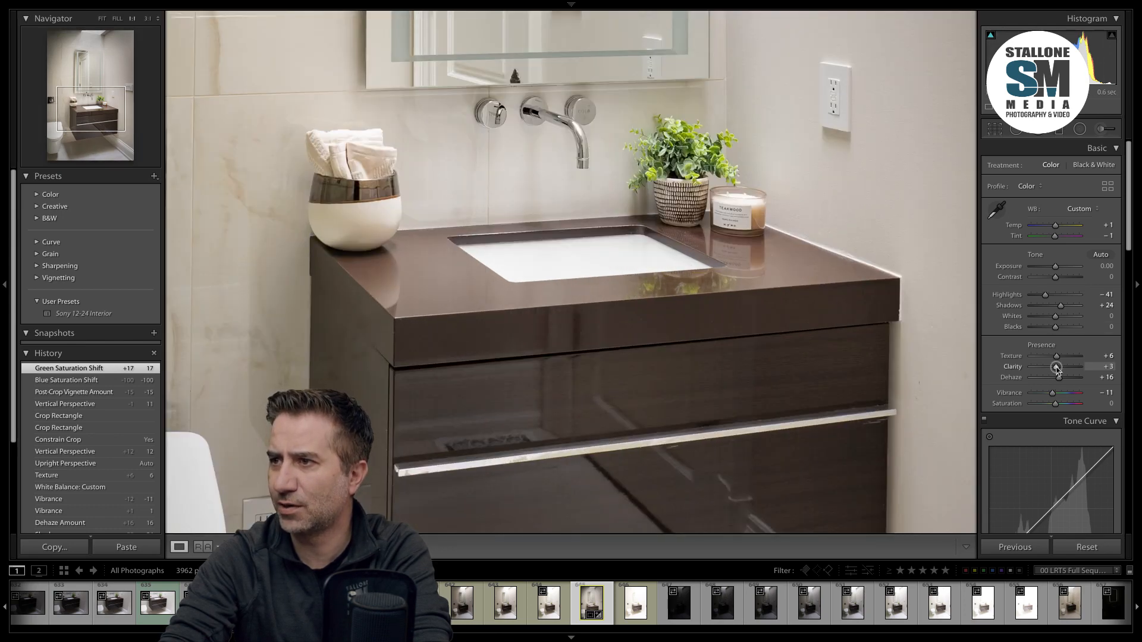
{"action": "left_click_drag", "start_coordinate": [1056, 370], "coordinate": [1061, 368]}
{"action": "left_click", "coordinate": [469, 295]}
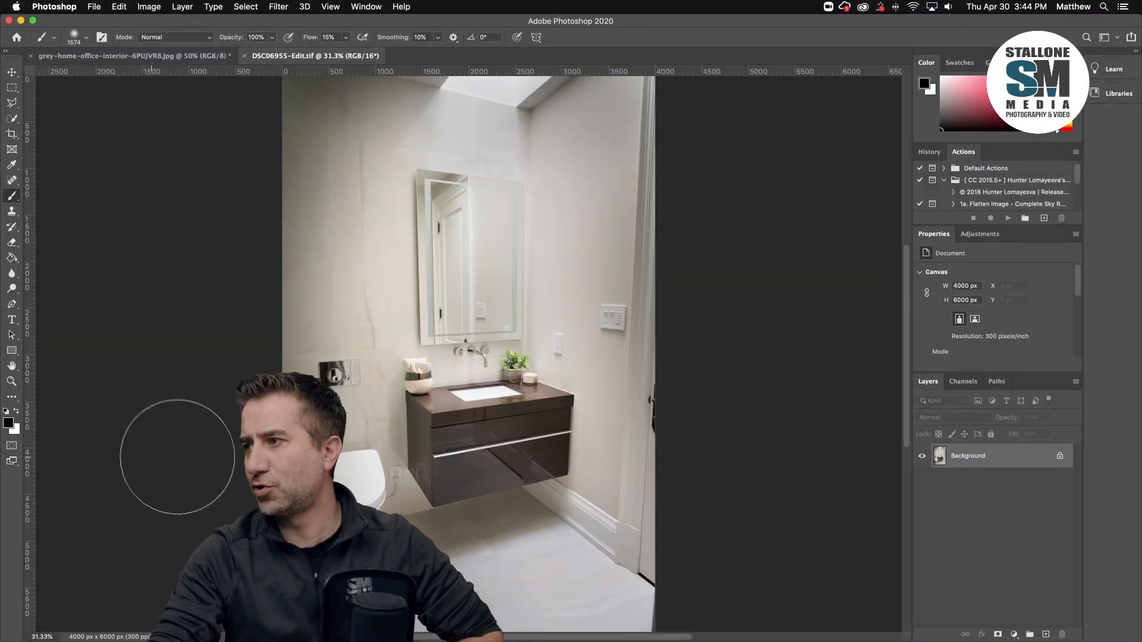
Step: Switch to Photoshop and undo the flattening of DSC06955-Edit.tif to restore its masked exposure layers
{"action": "left_click", "coordinate": [150, 7]}
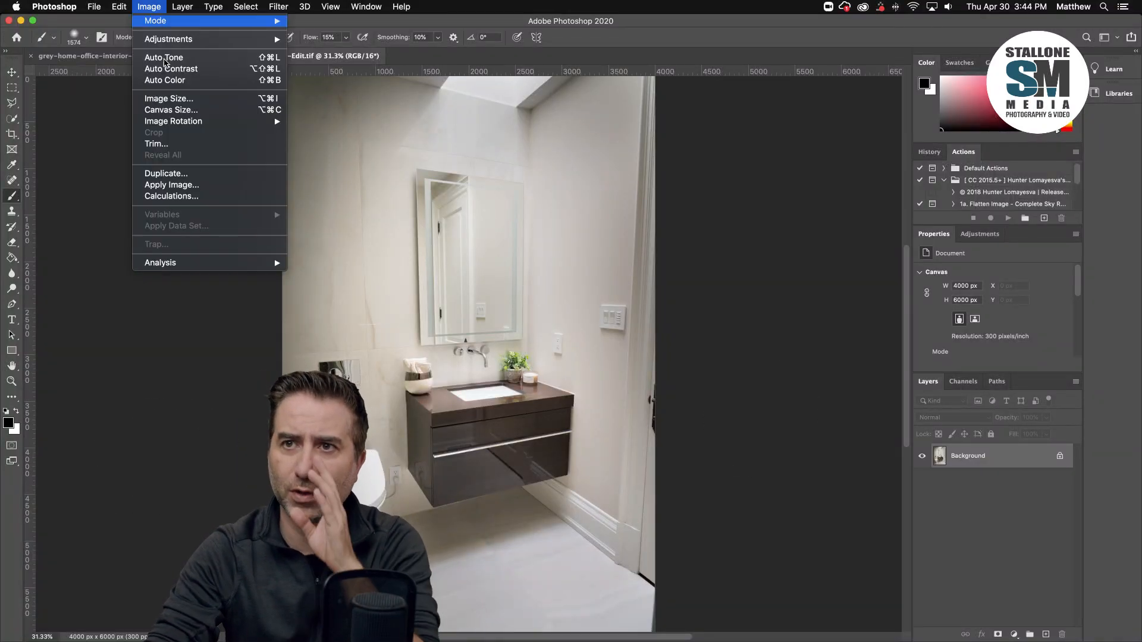
{"action": "mouse_move", "coordinate": [181, 8]}
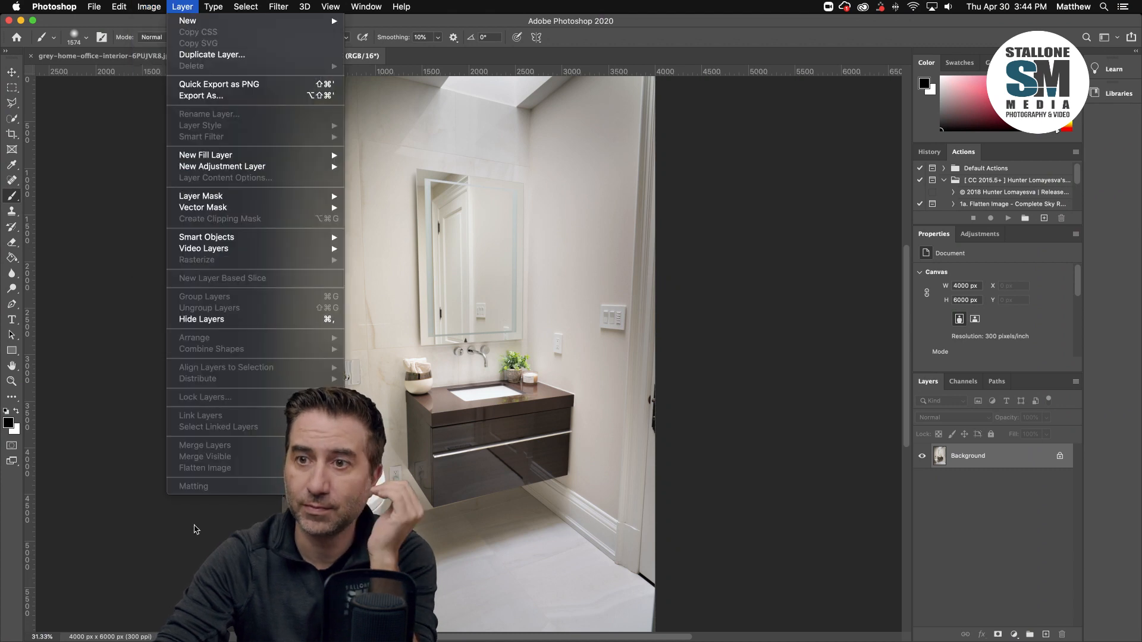
{"action": "left_click", "coordinate": [131, 21]}
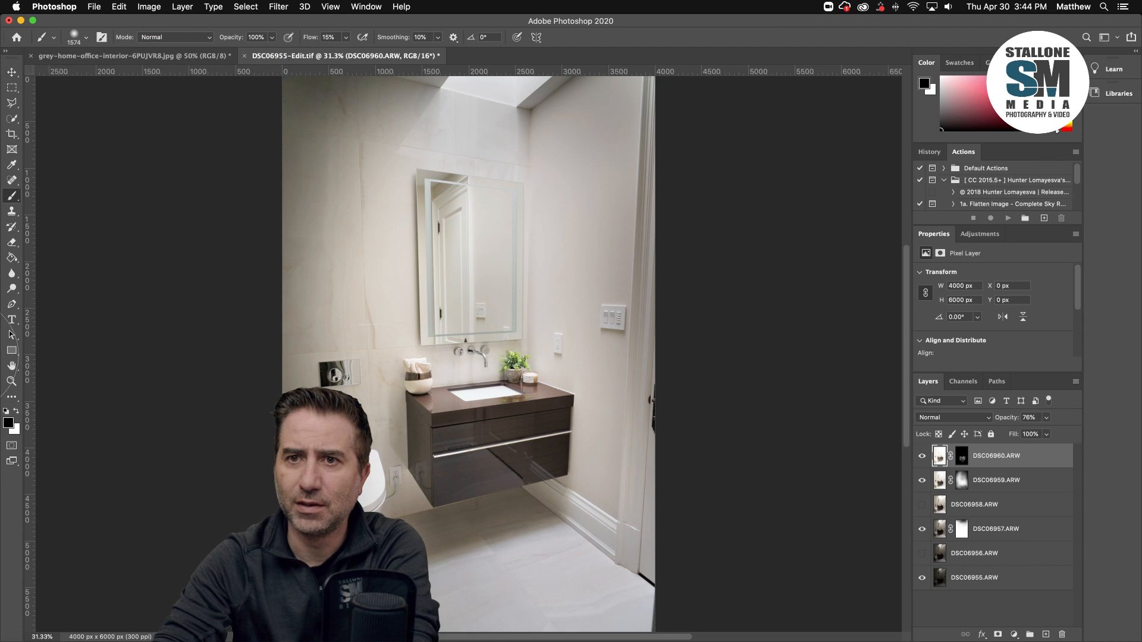
Step: Paint black at 15% flow on the DSC06959.ARW layer mask with a smaller brush to darken the vanity's drawer fronts
{"action": "left_click", "coordinate": [11, 382]}
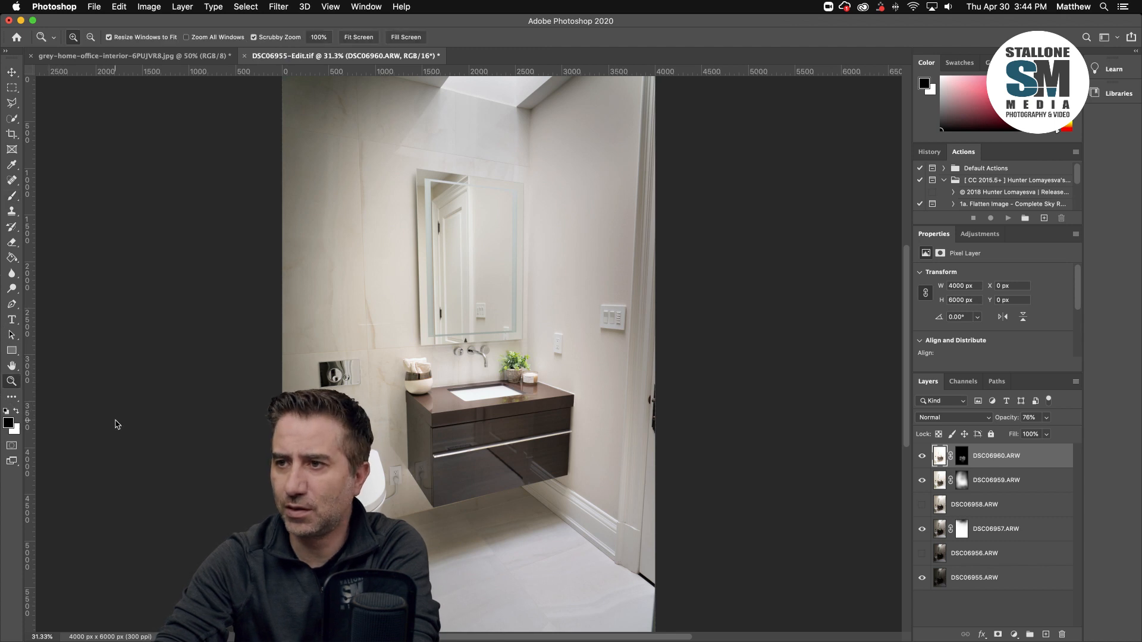
{"action": "left_click_drag", "start_coordinate": [503, 521], "coordinate": [719, 506]}
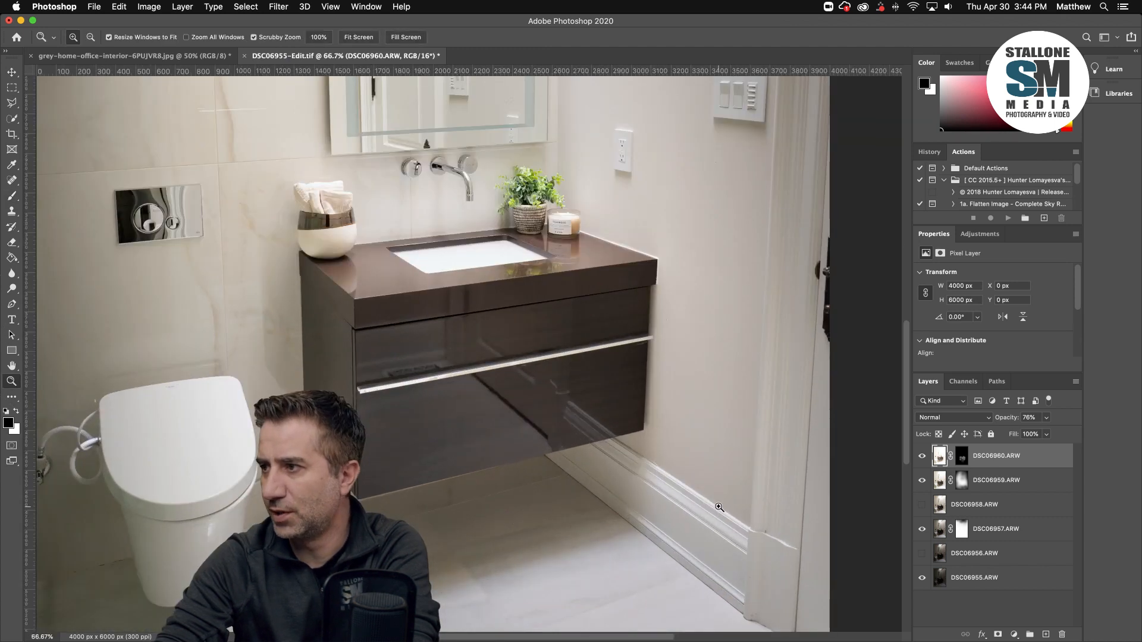
{"action": "left_click", "coordinate": [961, 482]}
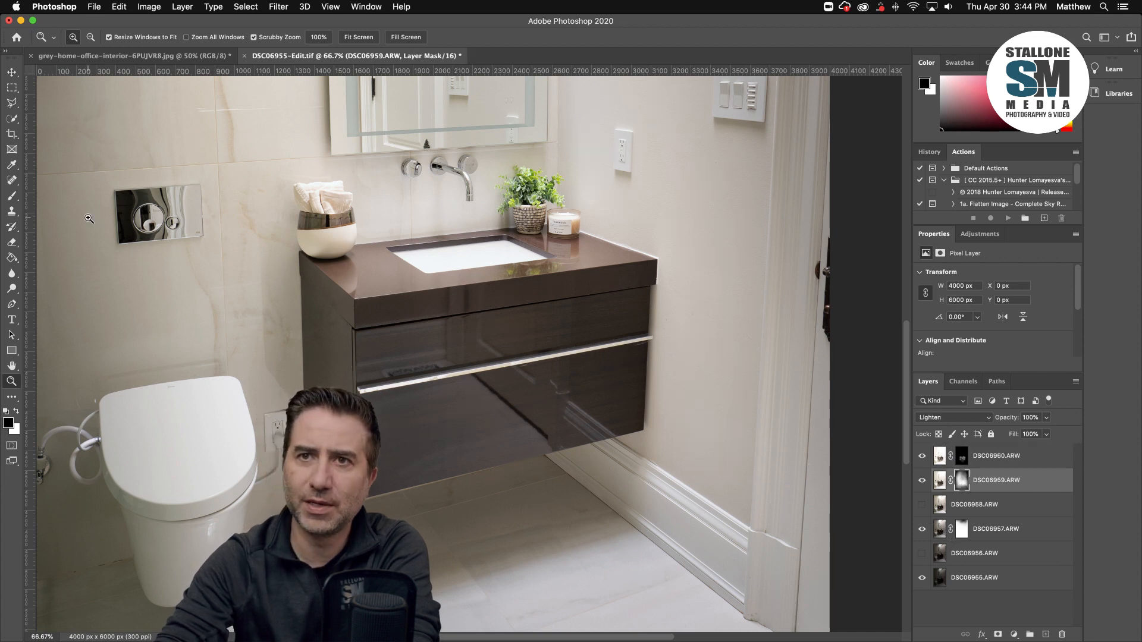
{"action": "left_click", "coordinate": [10, 197]}
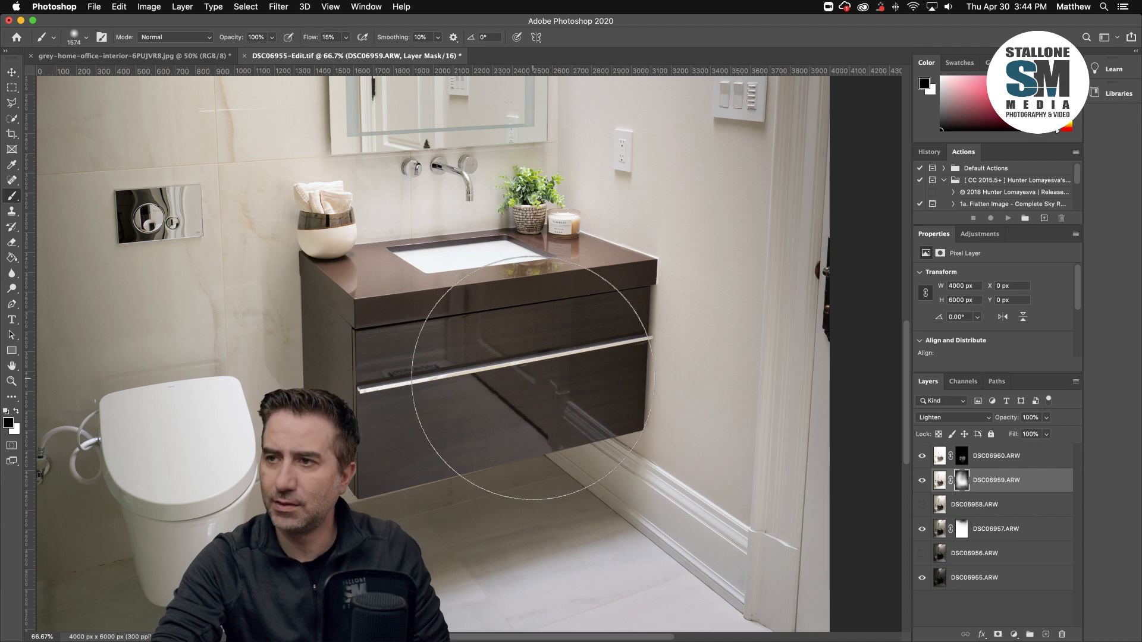
{"action": "left_click_drag", "start_coordinate": [532, 376], "coordinate": [410, 375]}
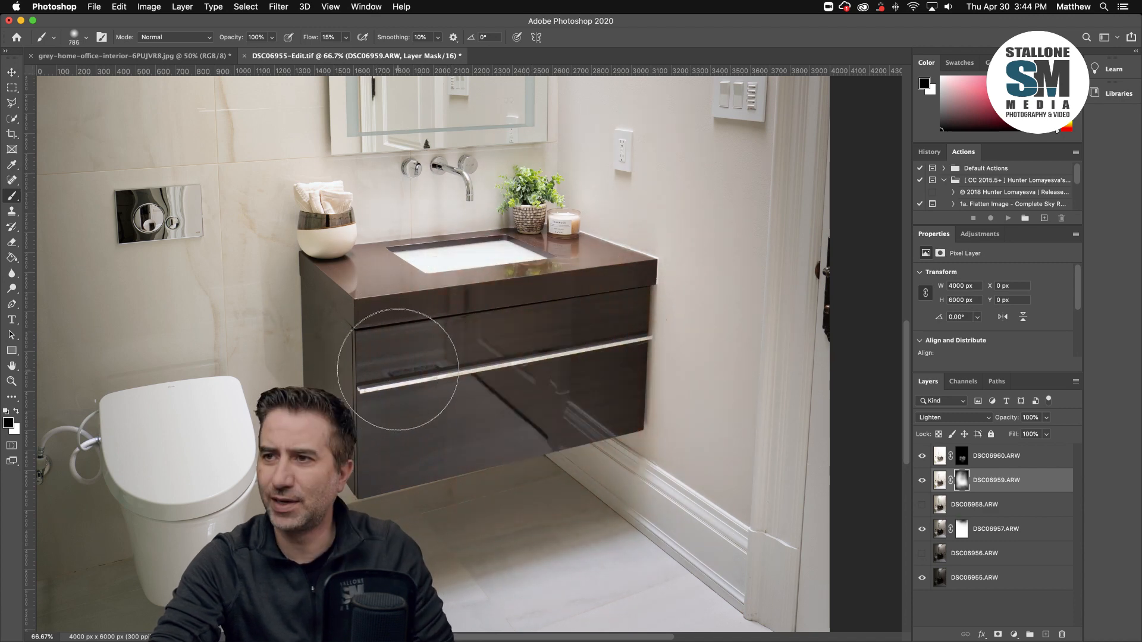
{"action": "key", "text": "x"}
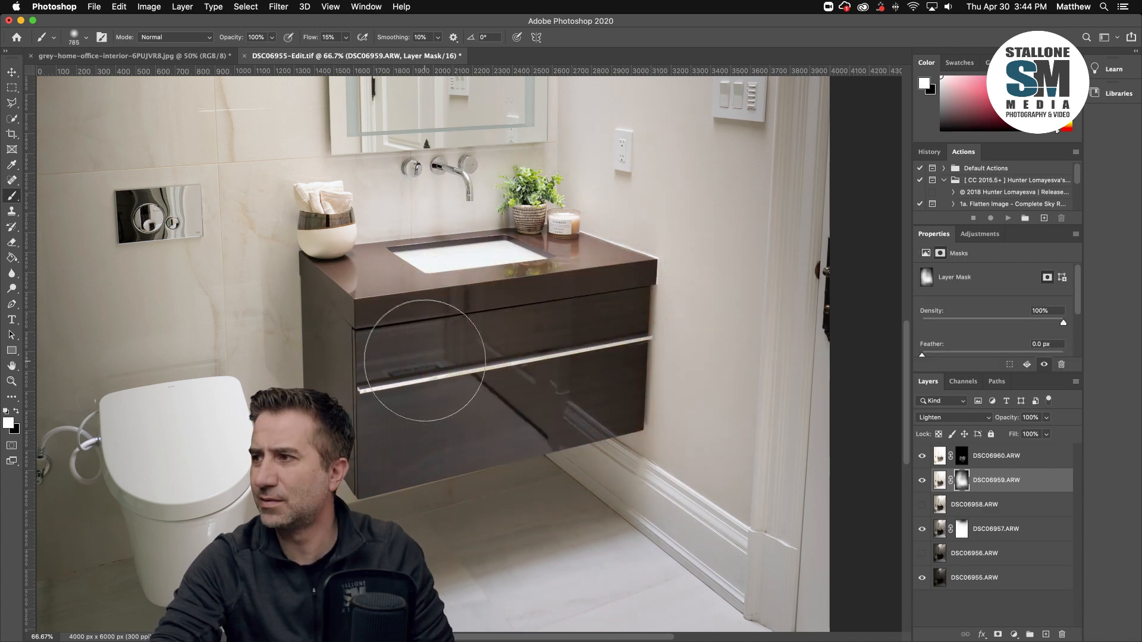
{"action": "mouse_move", "coordinate": [421, 361]}
{"action": "left_mouse_down"}
{"action": "mouse_move", "coordinate": [484, 351]}
{"action": "mouse_move", "coordinate": [405, 360]}
{"action": "mouse_move", "coordinate": [490, 352]}
{"action": "mouse_move", "coordinate": [424, 348]}
{"action": "mouse_move", "coordinate": [392, 407]}
{"action": "mouse_move", "coordinate": [368, 382]}
{"action": "mouse_move", "coordinate": [355, 394]}
{"action": "mouse_move", "coordinate": [377, 393]}
{"action": "mouse_move", "coordinate": [398, 440]}
{"action": "mouse_move", "coordinate": [515, 421]}
{"action": "mouse_move", "coordinate": [530, 398]}
{"action": "mouse_move", "coordinate": [449, 391]}
{"action": "left_mouse_up"}
{"action": "key", "text": "x"}
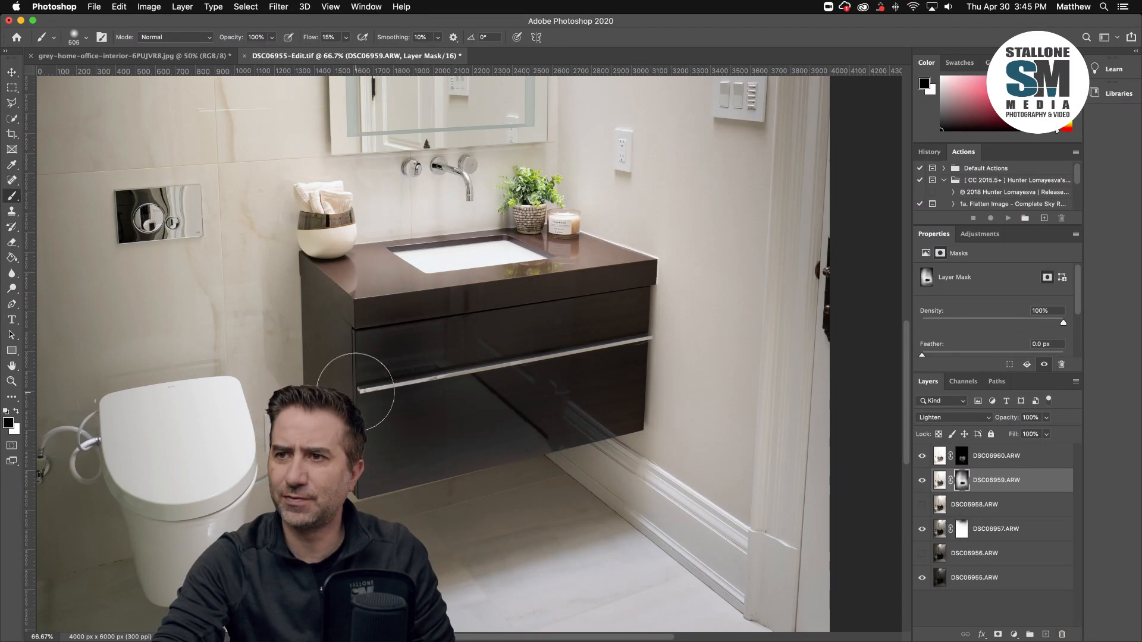
{"action": "left_click_drag", "start_coordinate": [381, 415], "coordinate": [333, 413]}
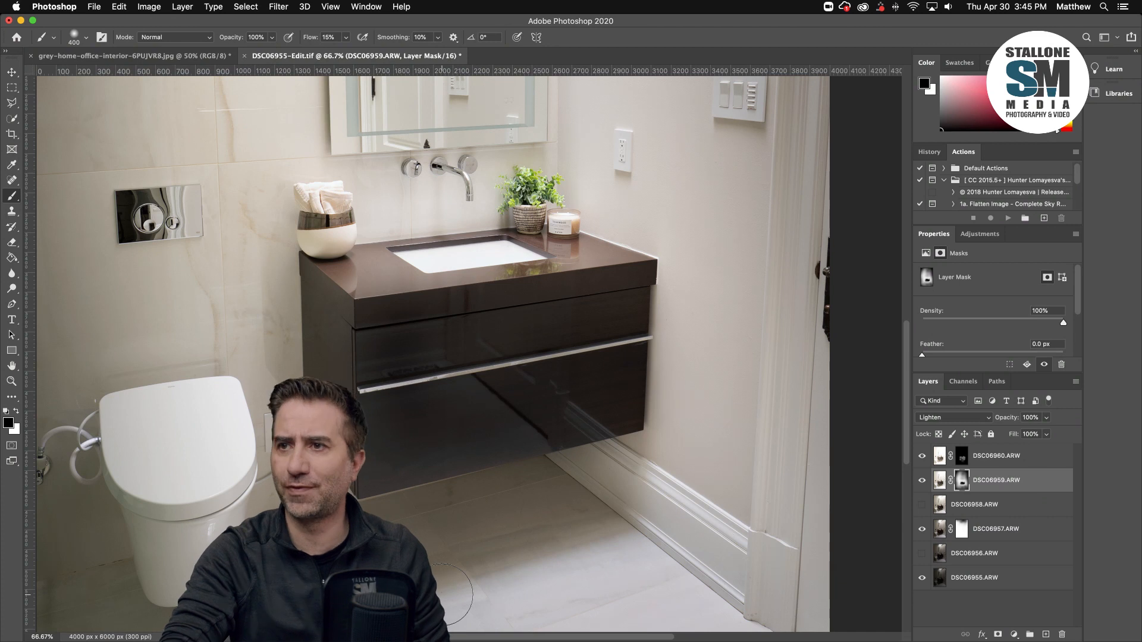
{"action": "key", "text": "x"}
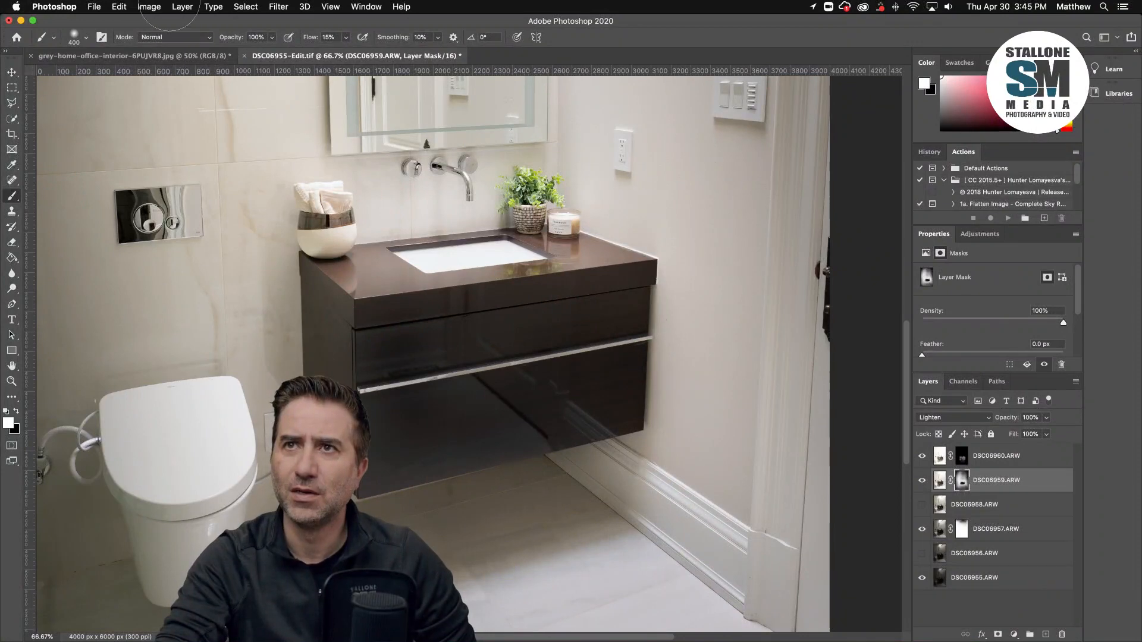
Step: Flatten the image and discard its hidden layers
{"action": "left_click", "coordinate": [149, 6]}
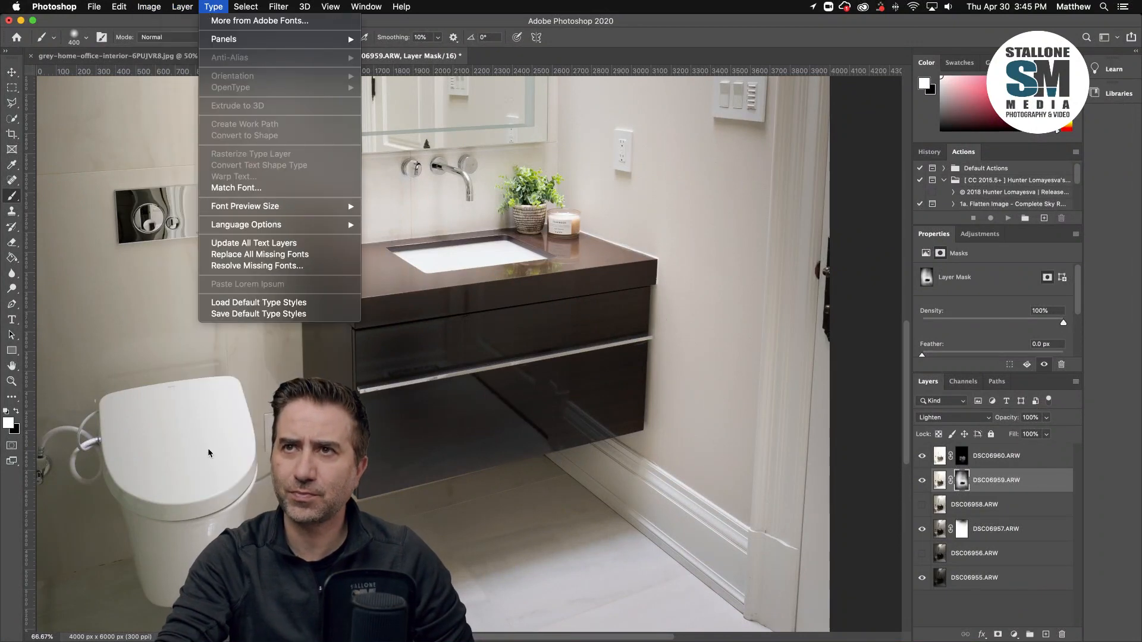
{"action": "mouse_move", "coordinate": [181, 6]}
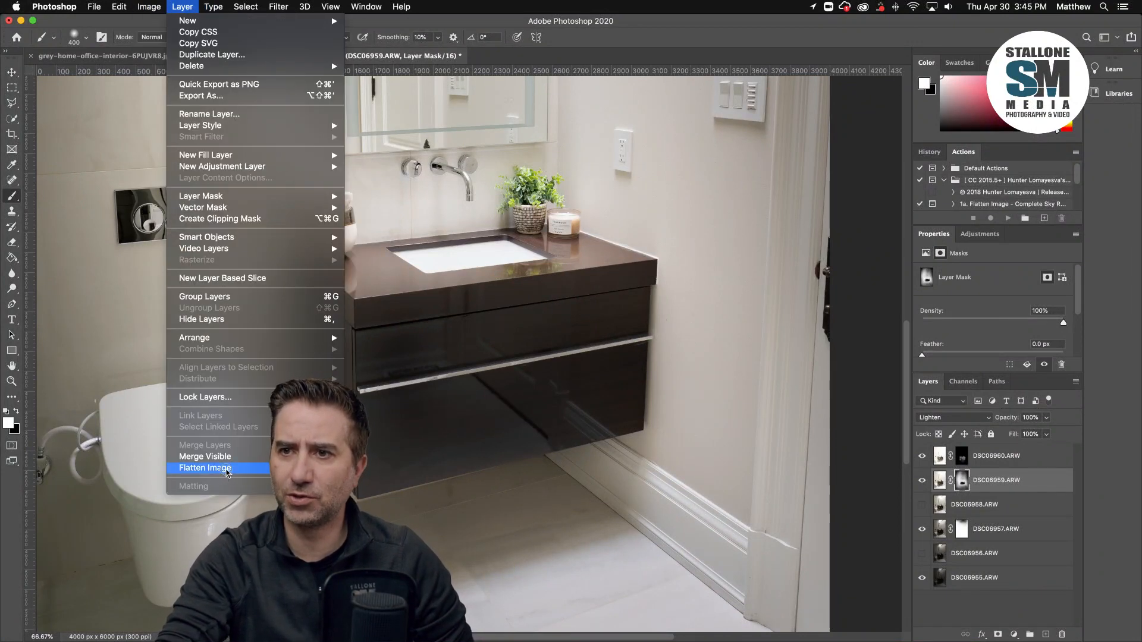
{"action": "left_click", "coordinate": [227, 469]}
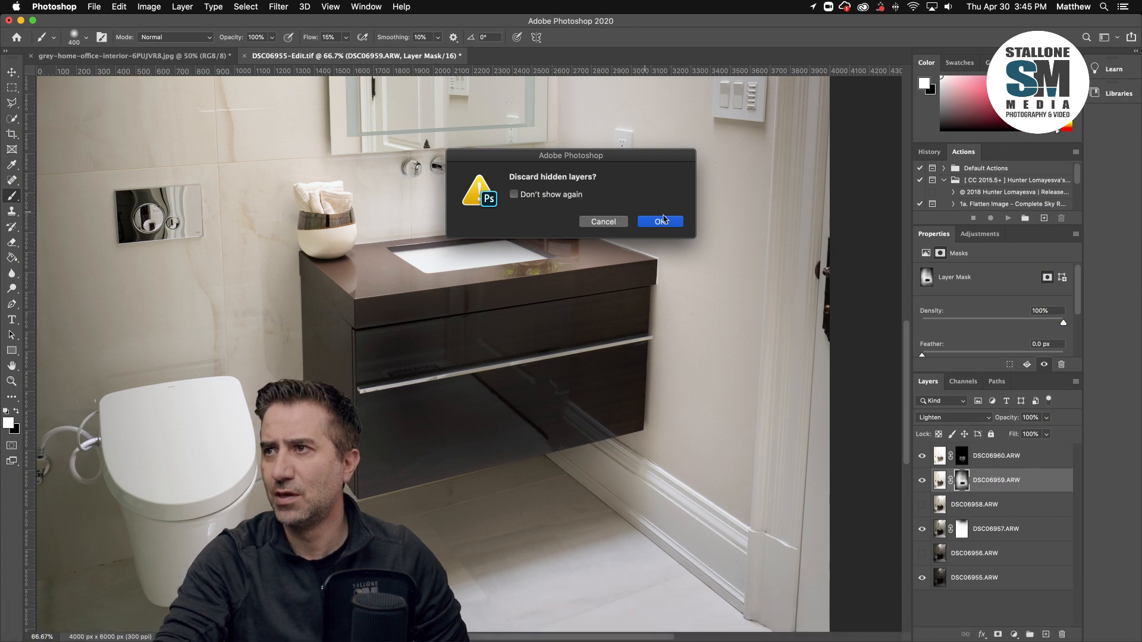
{"action": "left_click", "coordinate": [661, 220]}
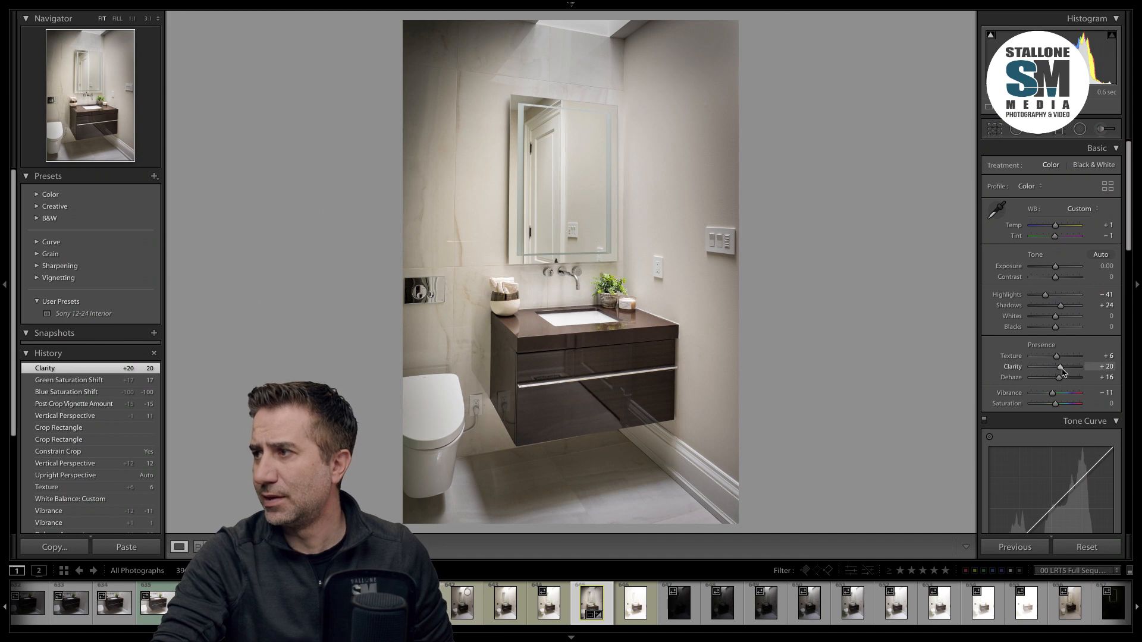
Step: Switch to Lightroom Classic and set Clarity to +25, Exposure to +0.20 and Highlights to -75
{"action": "left_click_drag", "start_coordinate": [1061, 369], "coordinate": [1061, 369]}
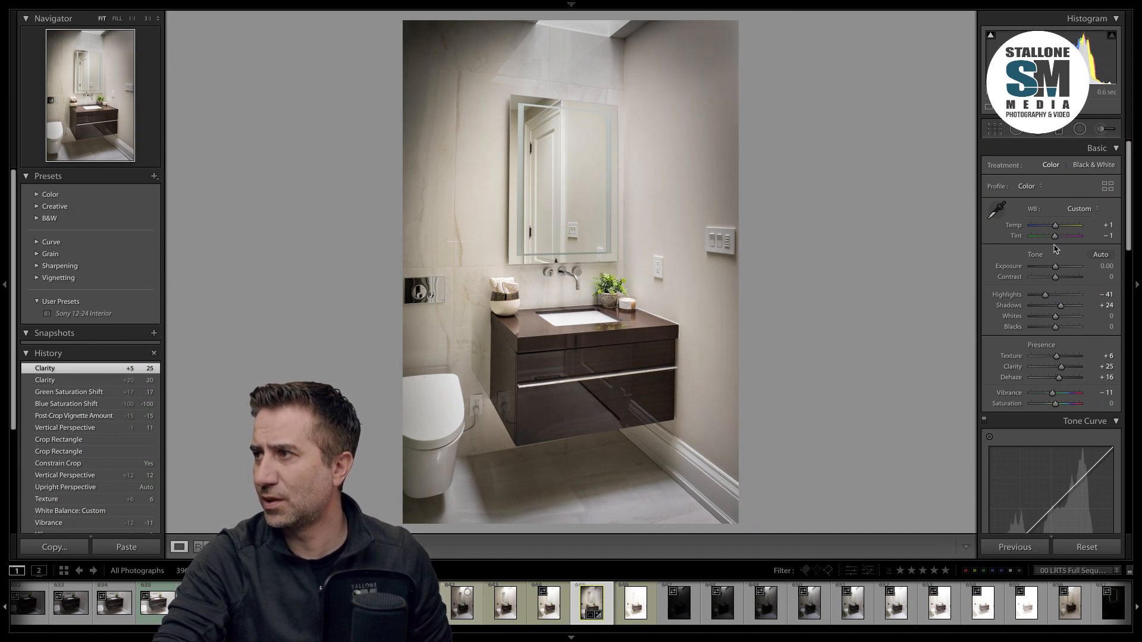
{"action": "left_click_drag", "start_coordinate": [1054, 270], "coordinate": [1036, 297]}
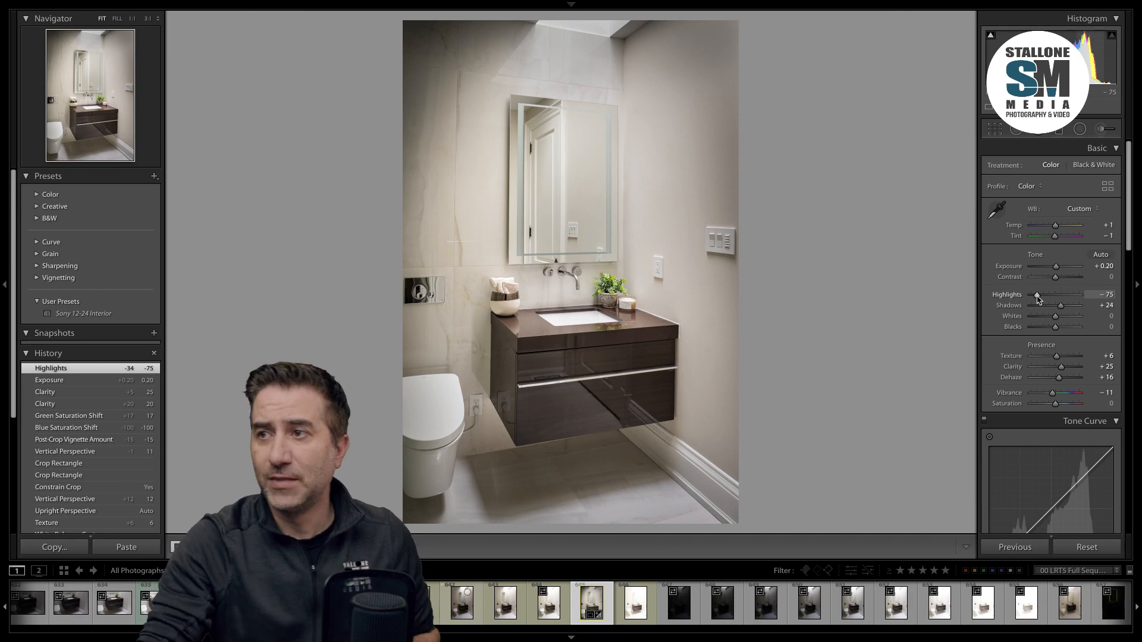